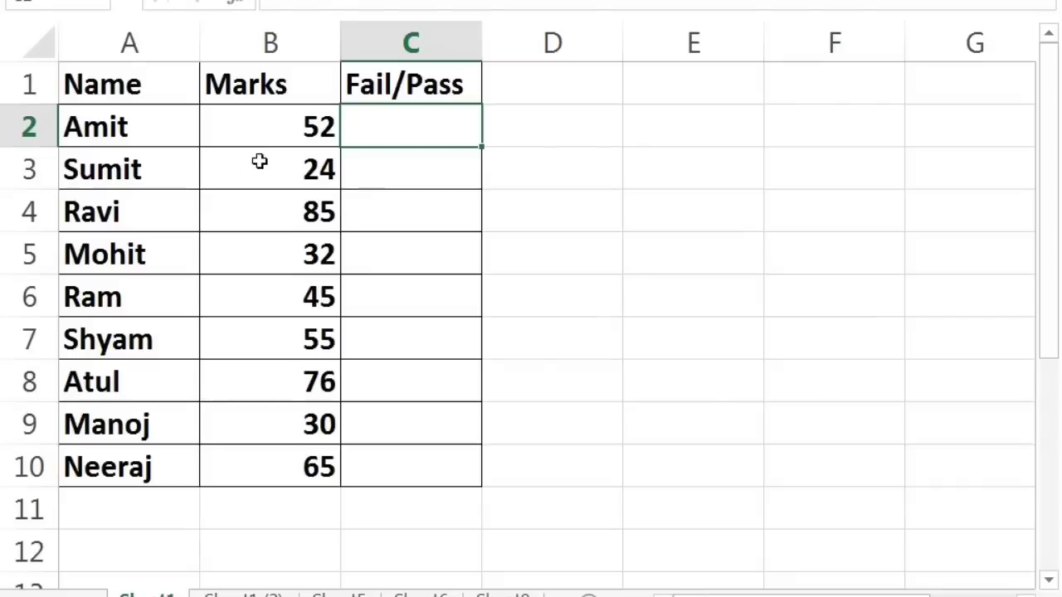
pyautogui.click(259, 161)
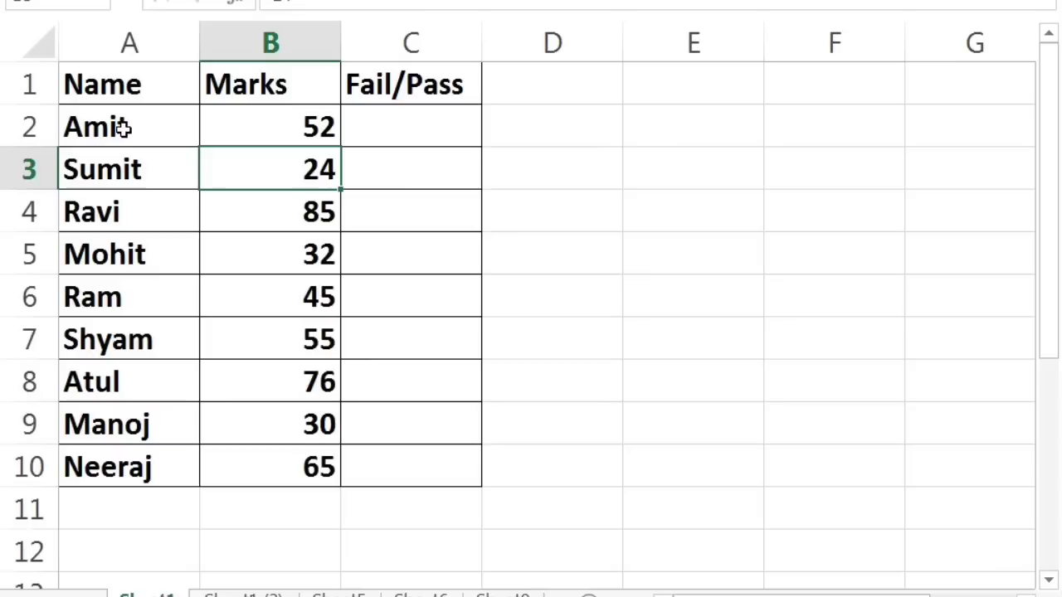
pyautogui.click(379, 120)
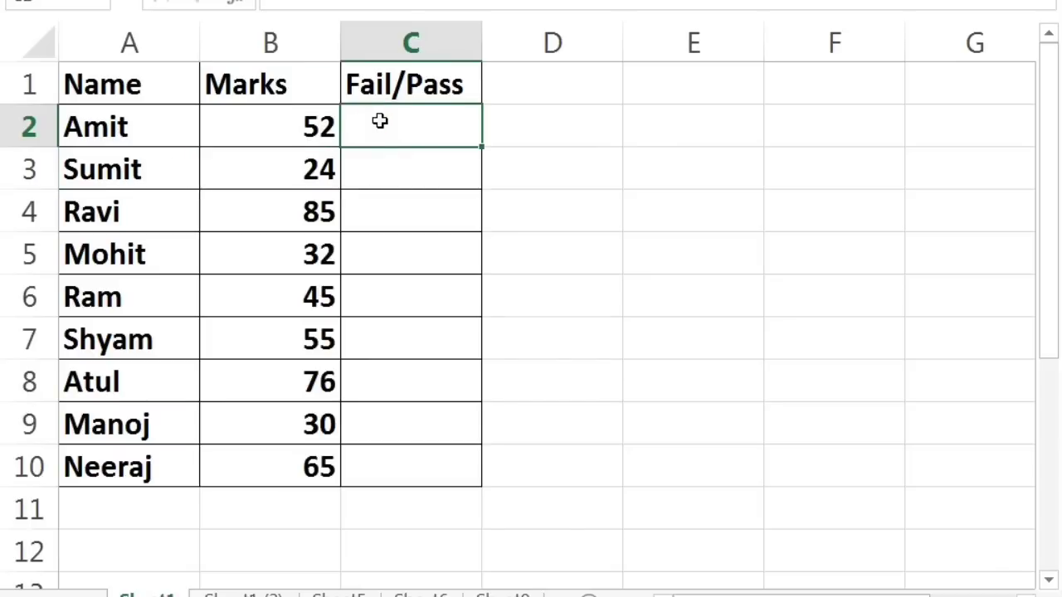
pyautogui.click(150, 80)
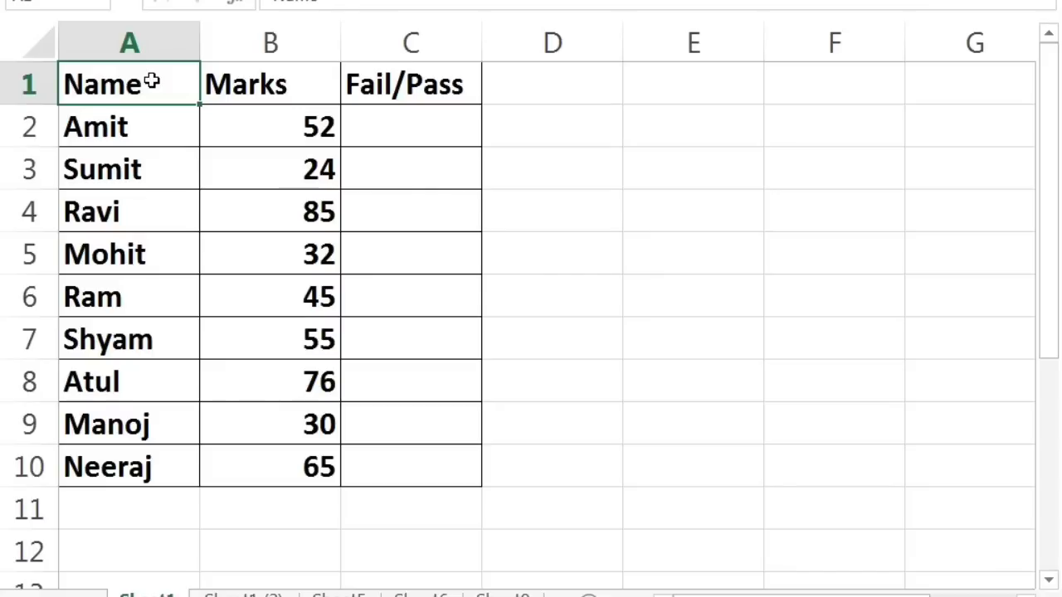
pyautogui.click(266, 80)
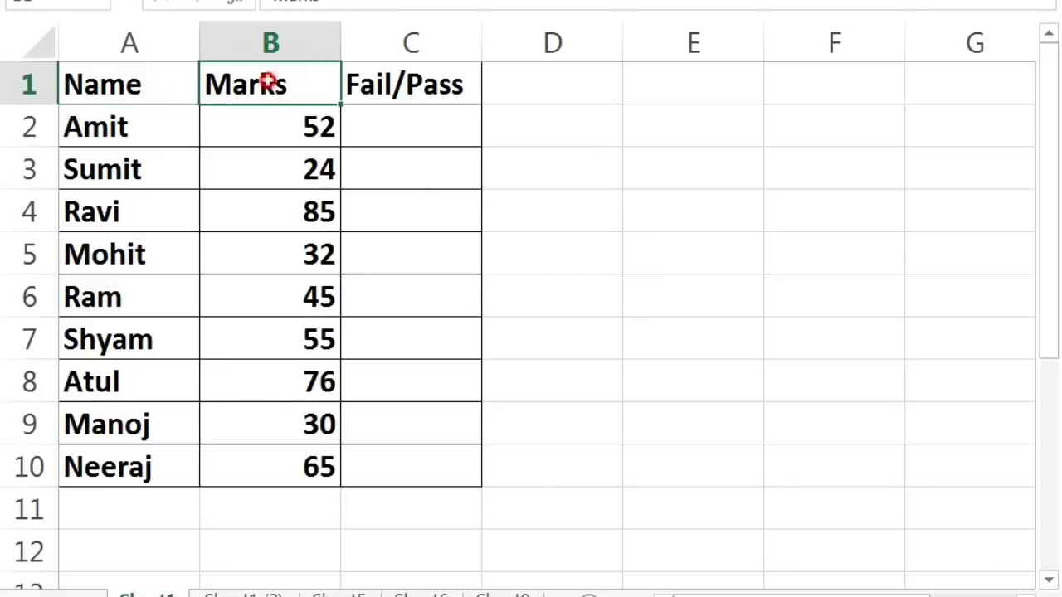
# Step: Begin an IF formula in C2 with the logical test B2<40 on the first student's marks
pyautogui.click(376, 132)
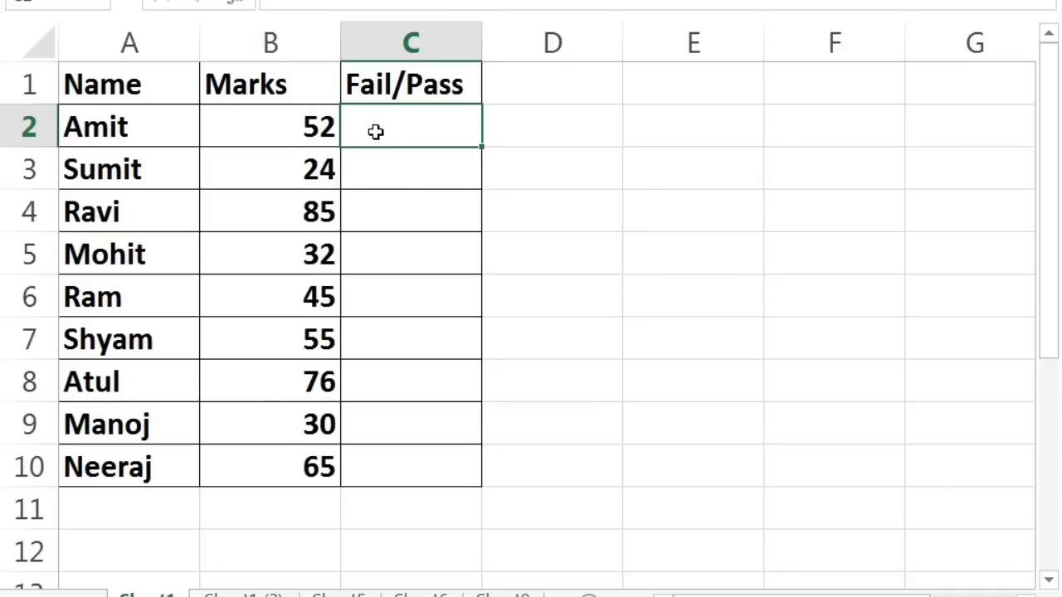
pyautogui.doubleClick(376, 131)
pyautogui.write('=i')
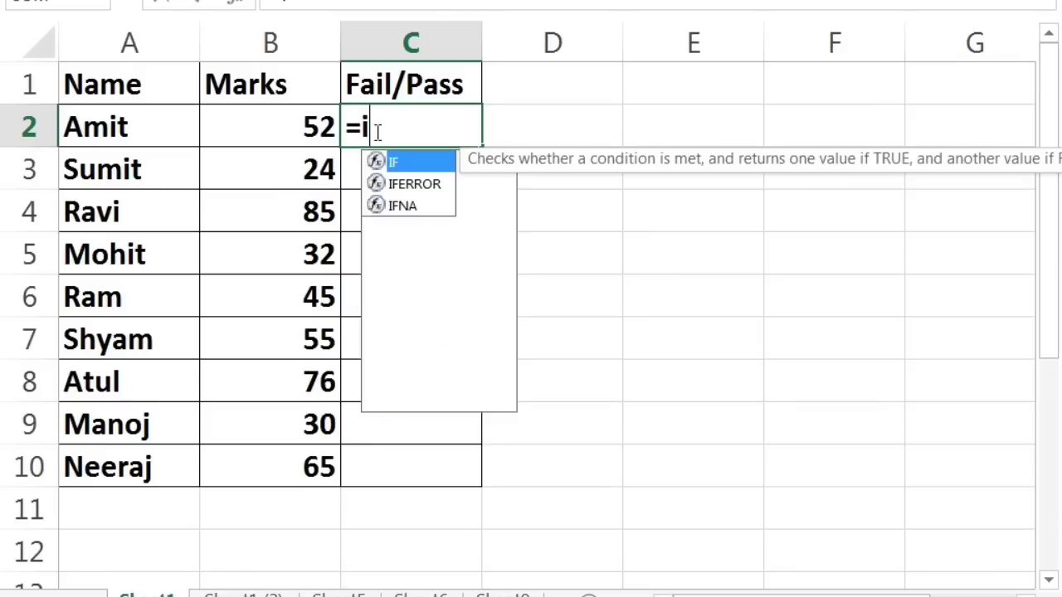
pyautogui.write('f')
pyautogui.press('Tab')
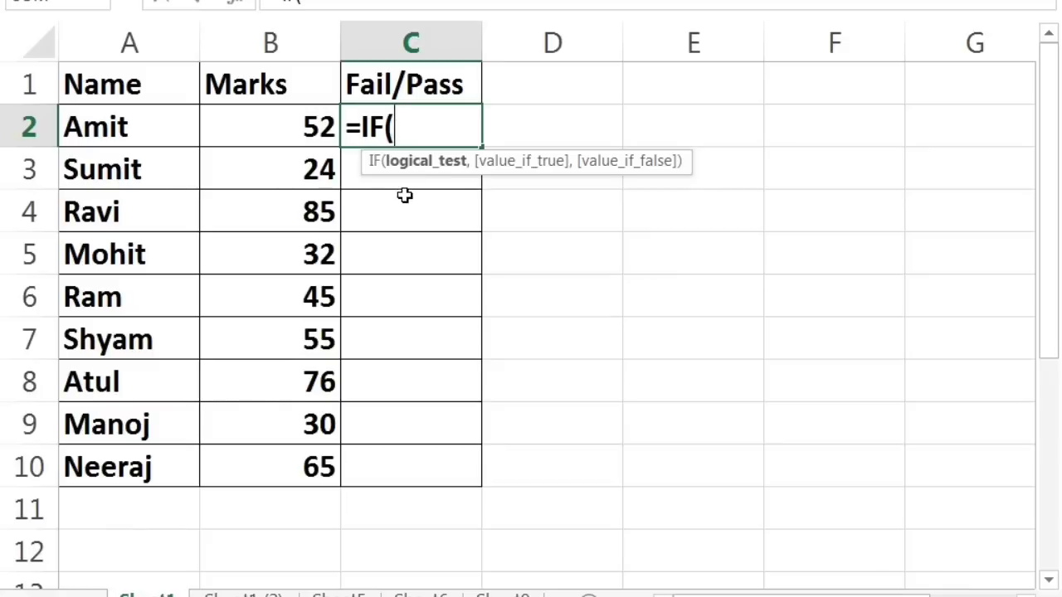
pyautogui.click(281, 133)
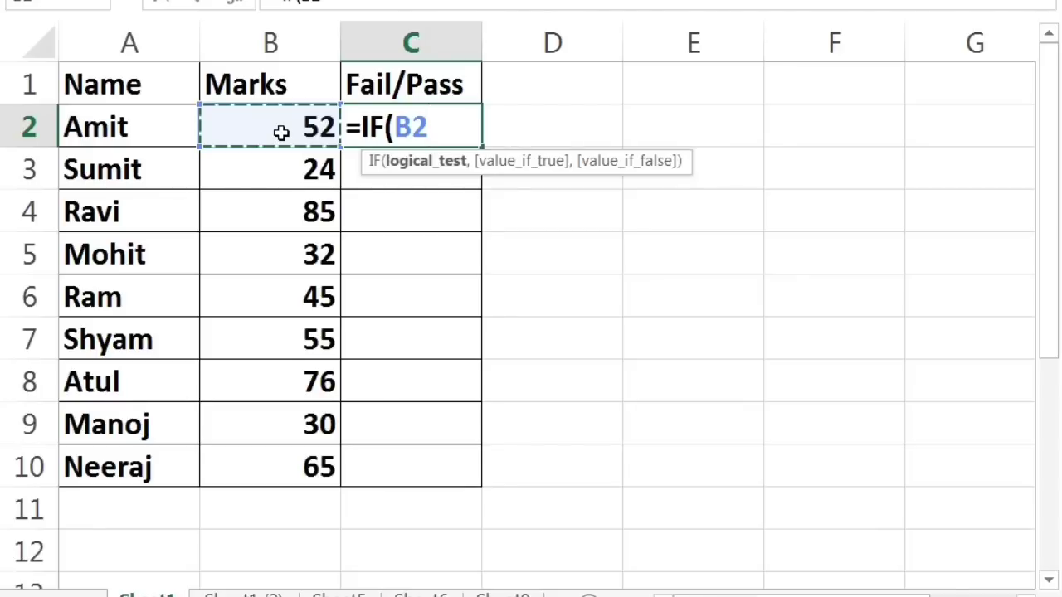
pyautogui.write('<')
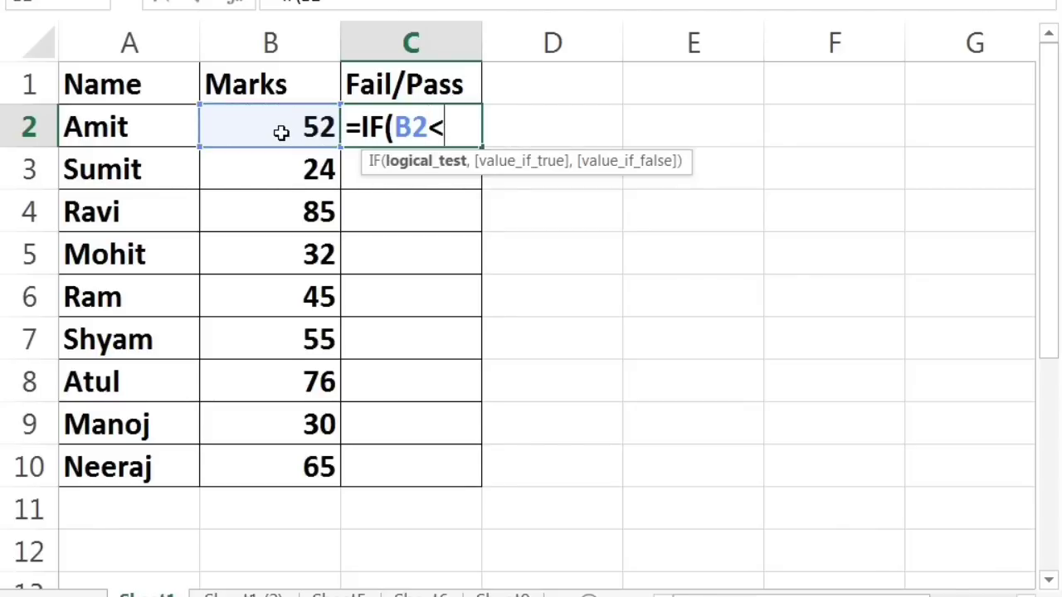
pyautogui.write('40')
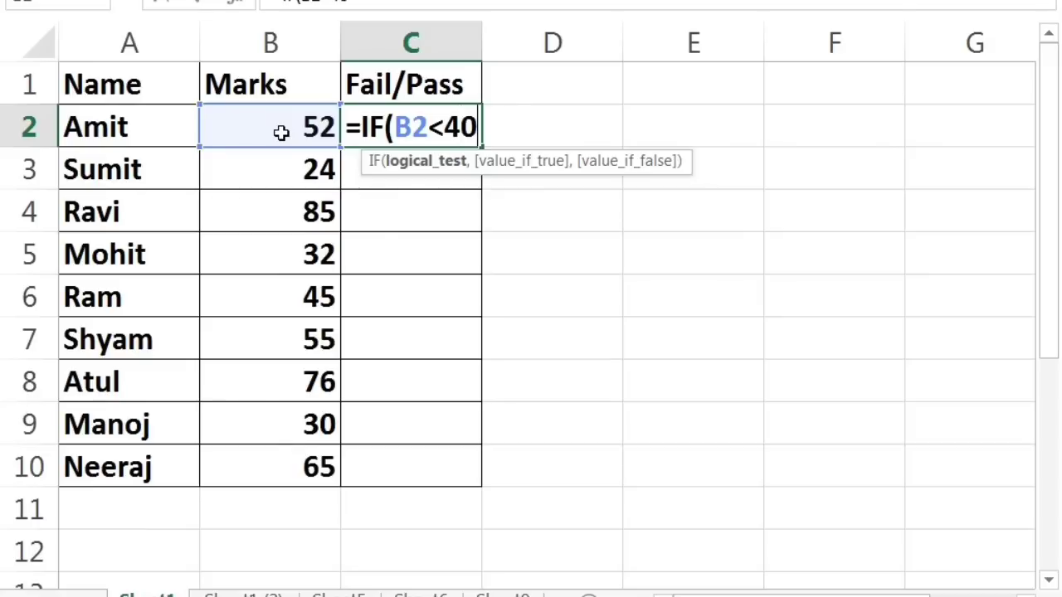
pyautogui.write(',')
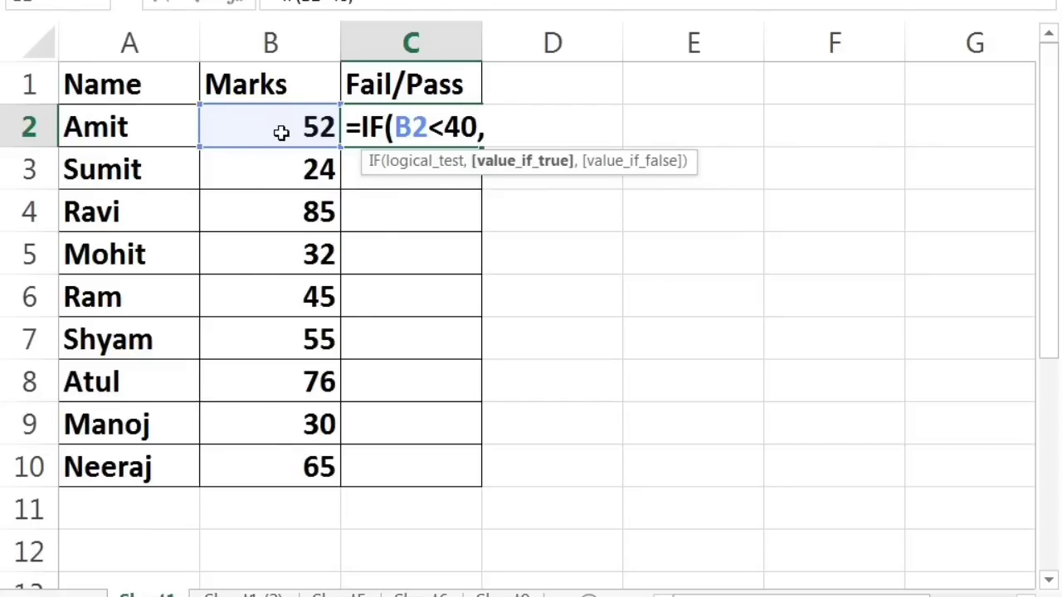
# Step: Complete the C2 formula with "Fail" as the value if true and "Pass" as the value if false, and enter it
pyautogui.write('"')
pyautogui.write('Fail')
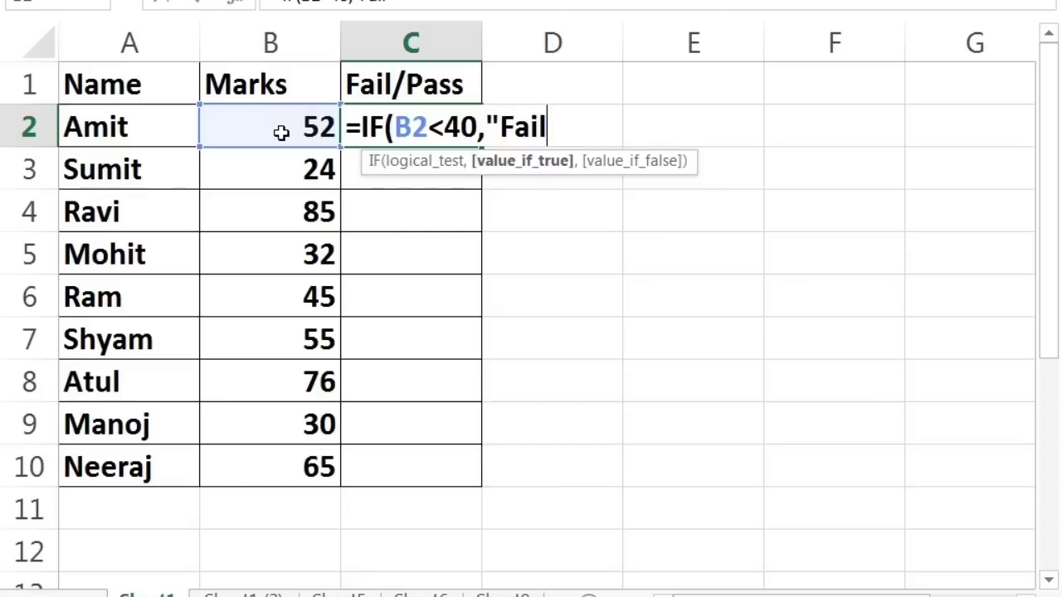
pyautogui.write('",')
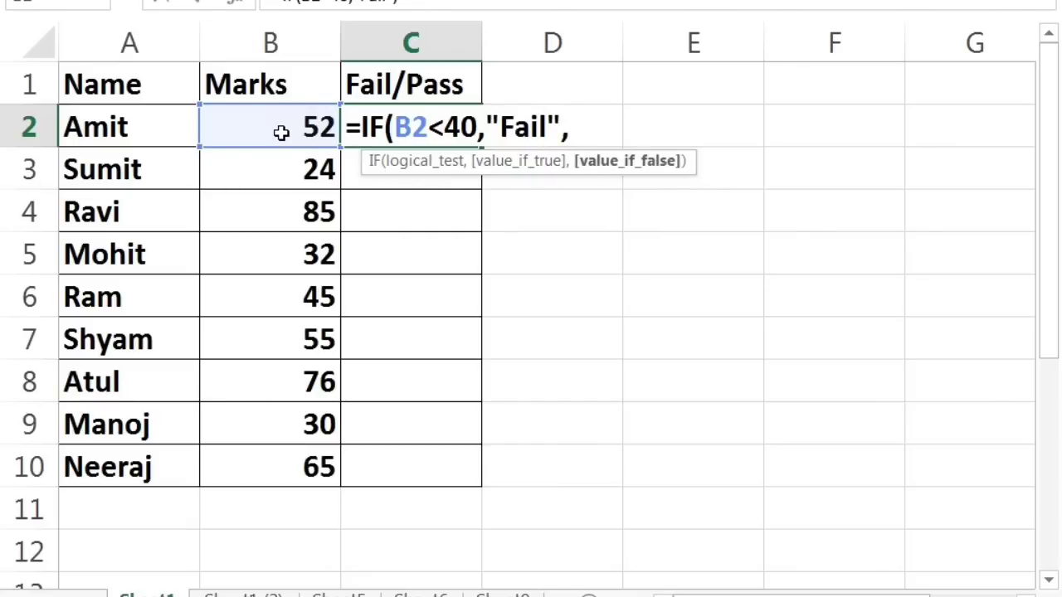
pyautogui.write('"pass')
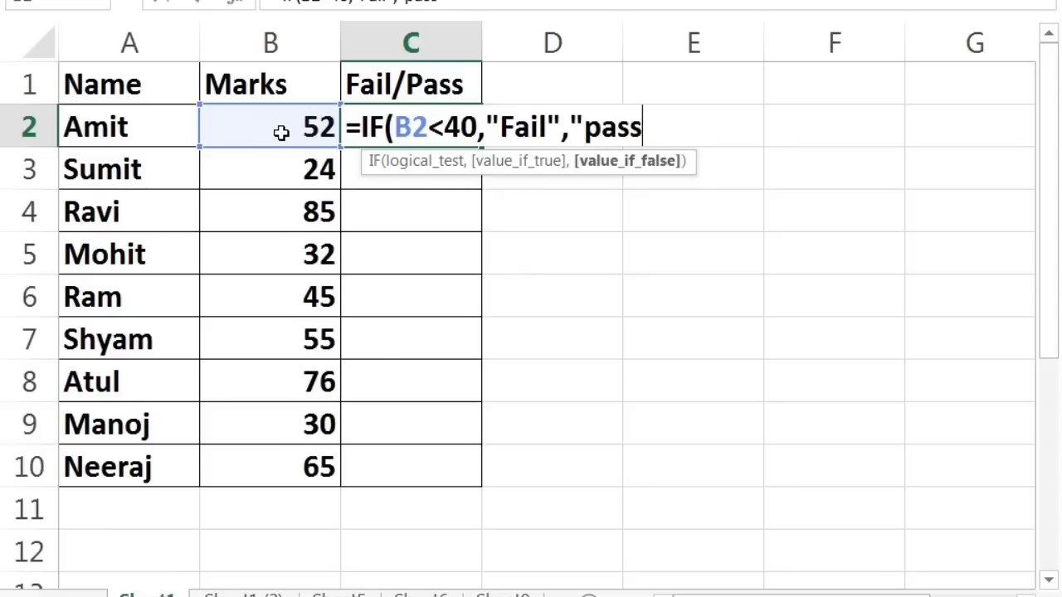
pyautogui.press('BackSpace')
pyautogui.press('BackSpace')
pyautogui.press('BackSpace')
pyautogui.press('BackSpace')
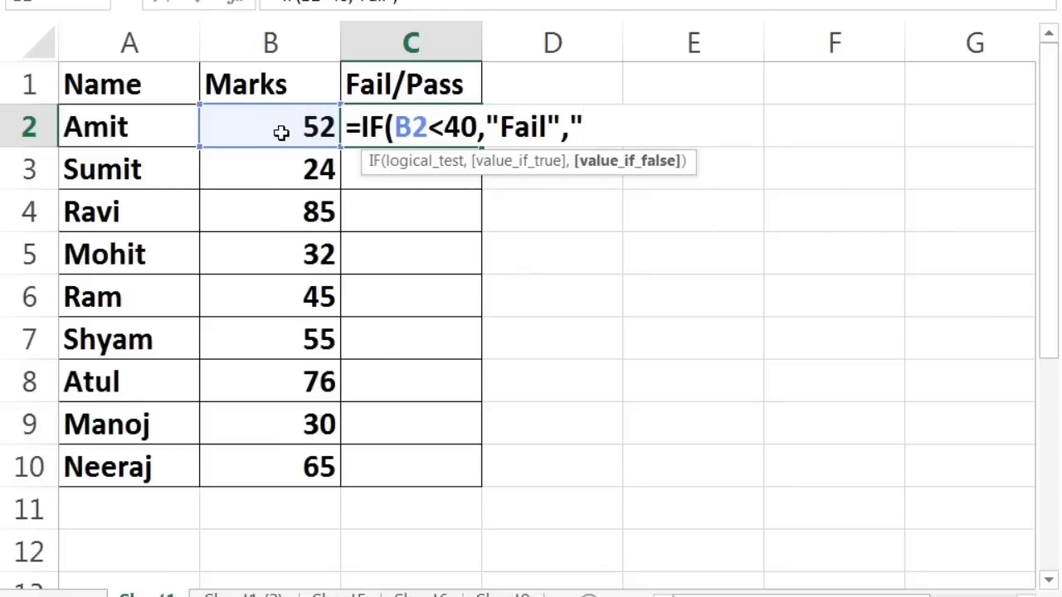
pyautogui.write('O')
pyautogui.press('BackSpace')
pyautogui.write('Pass"')
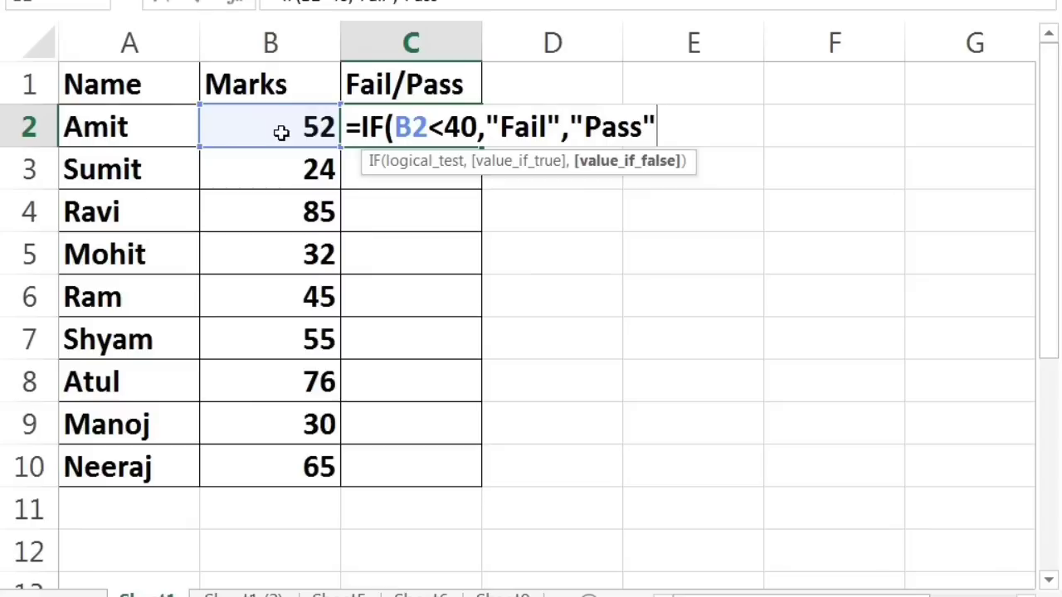
pyautogui.write(')')
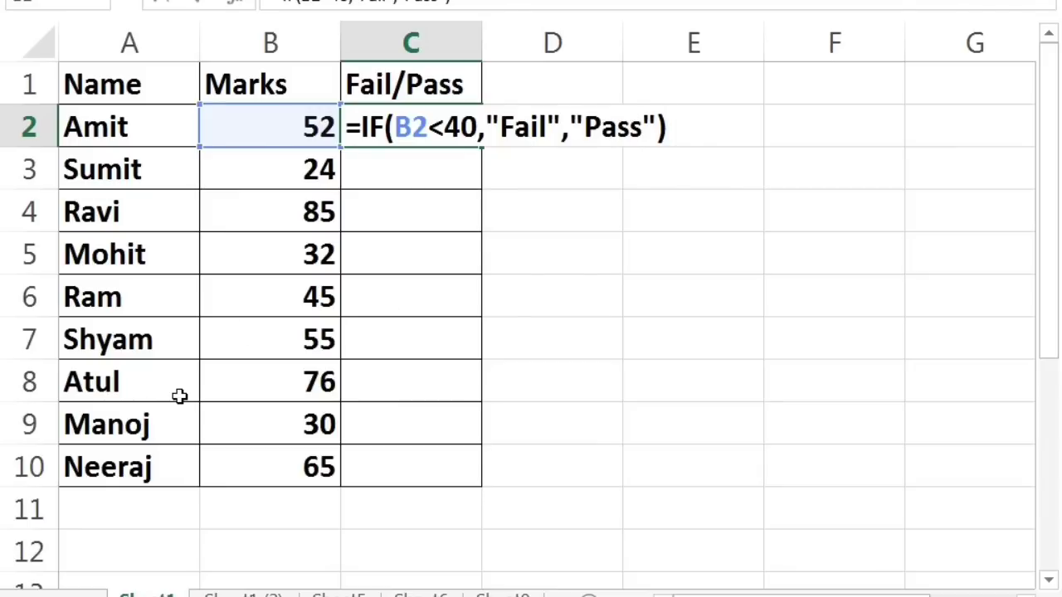
pyautogui.press('Return')
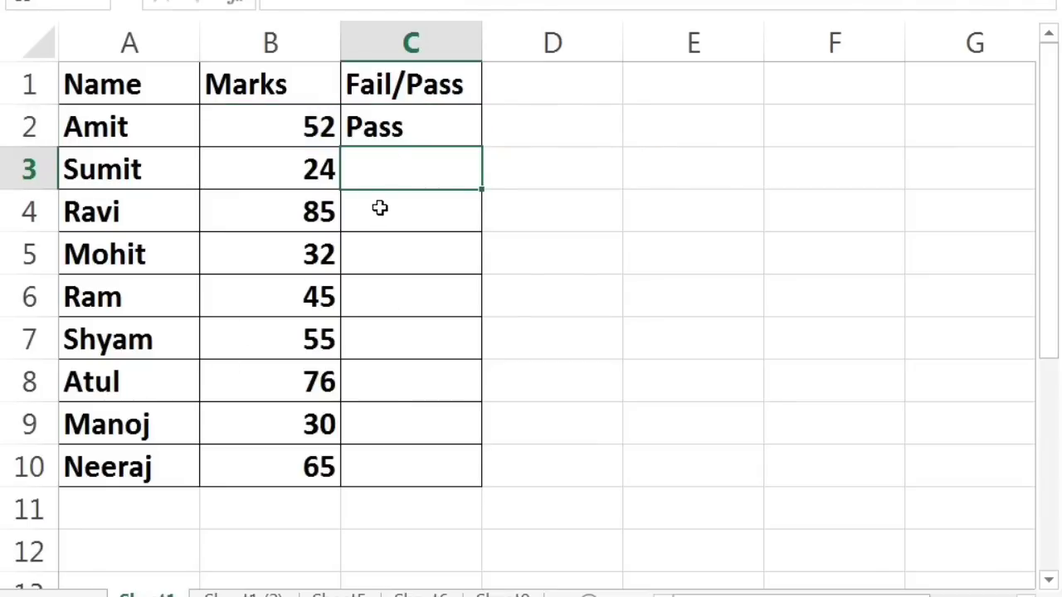
# Step: Copy the Fail/Pass formula from C2 down through C10 for all the students
pyautogui.click(403, 126)
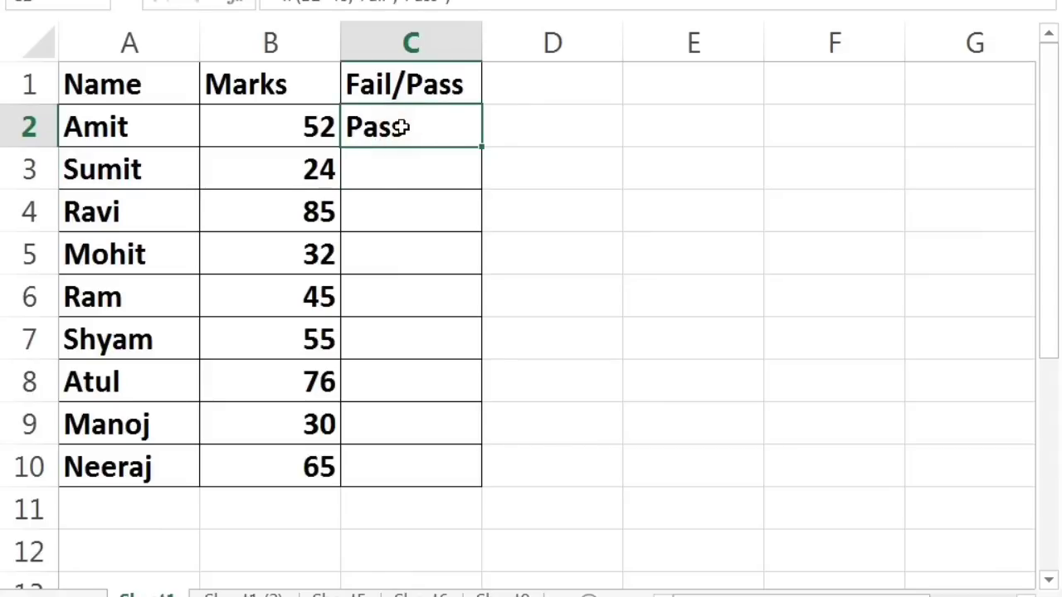
pyautogui.hotkey('ctrl', 'c')
pyautogui.hotkey('shift', 'Down')
pyautogui.hotkey('shift', 'Down')
pyautogui.hotkey('shift', 'Down')
pyautogui.hotkey('shift', 'Down')
pyautogui.hotkey('shift', 'Down')
pyautogui.hotkey('shift', 'Down')
pyautogui.hotkey('shift', 'Down')
pyautogui.hotkey('shift', 'Down')
pyautogui.hotkey('shift', 'Down')
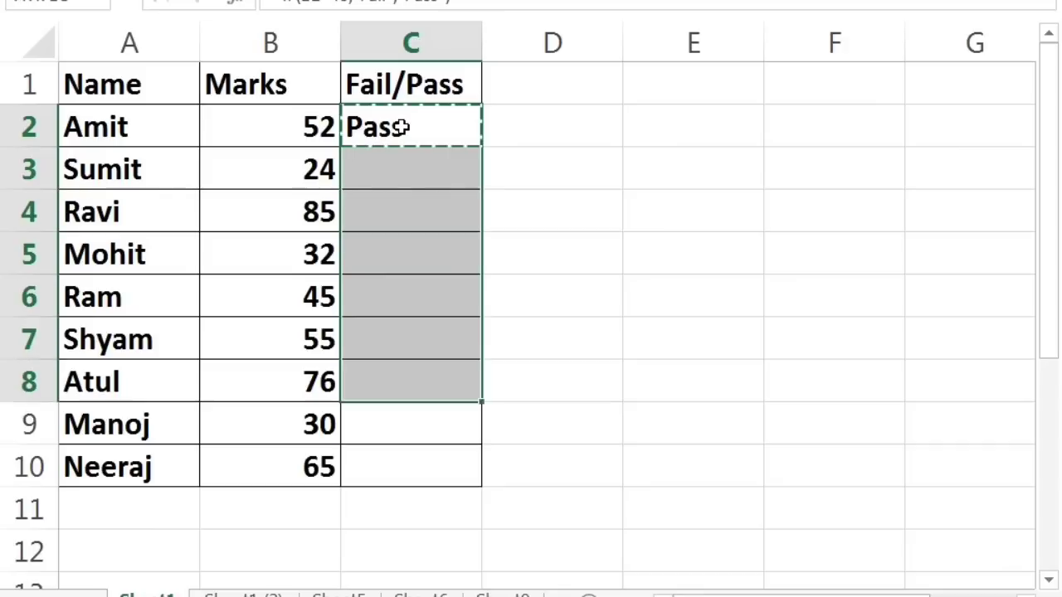
pyautogui.hotkey('shift', 'Up')
pyautogui.hotkey('ctrl', 'v')
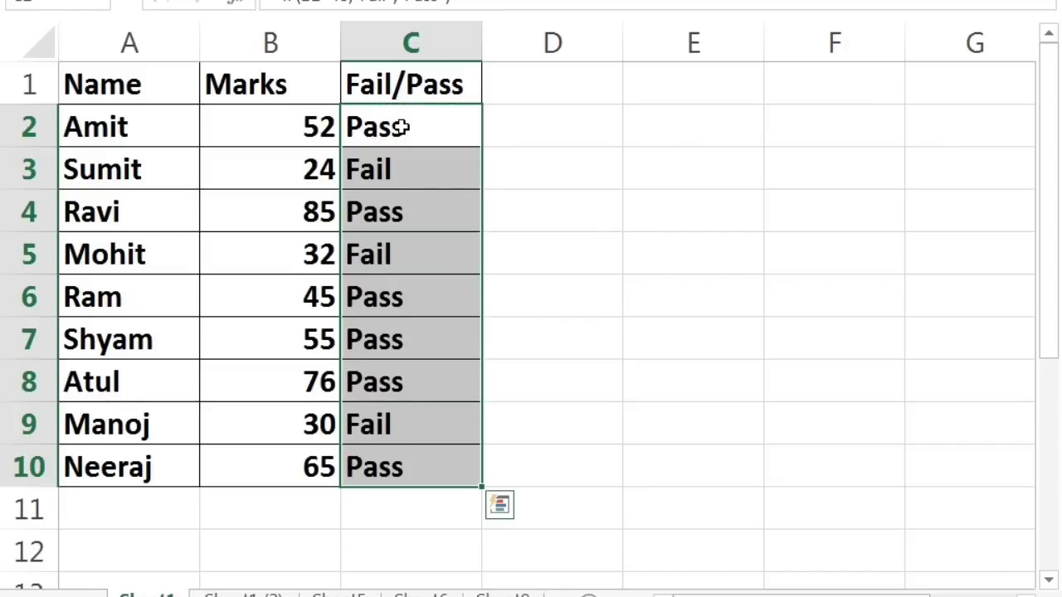
pyautogui.click(422, 174)
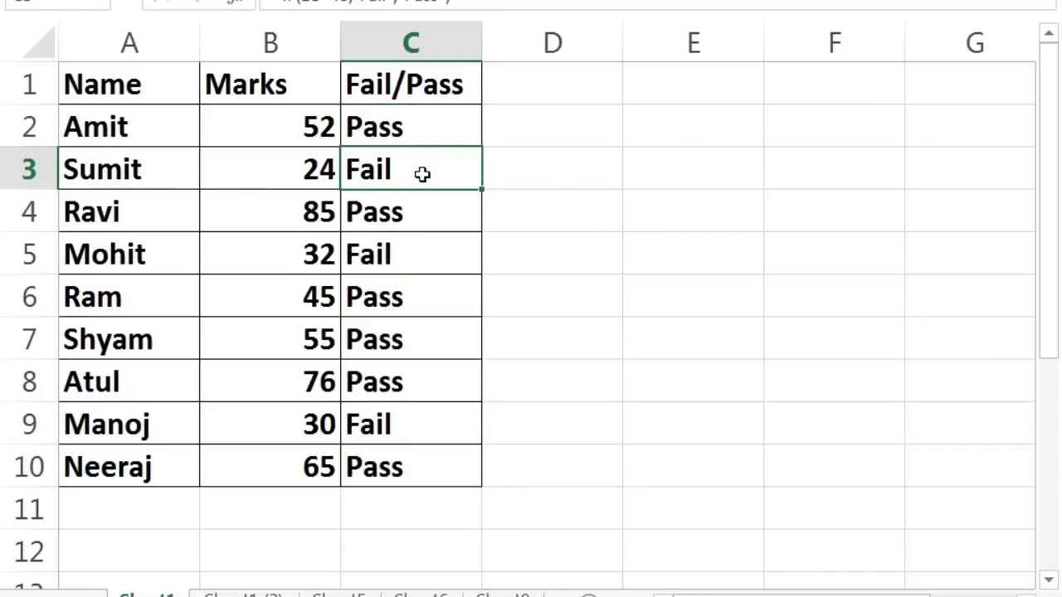
pyautogui.click(305, 167)
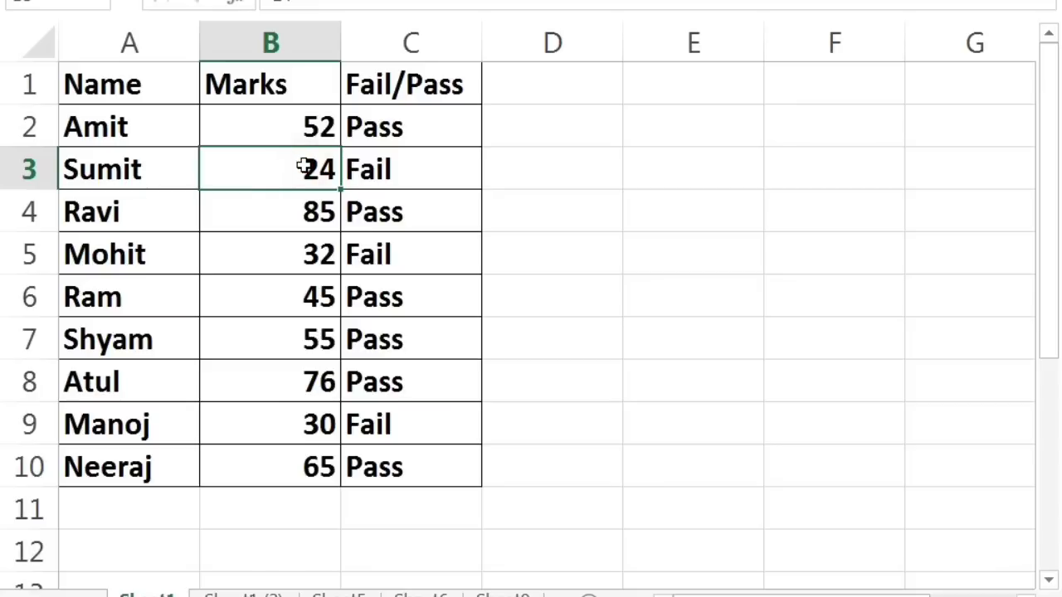
pyautogui.click(309, 254)
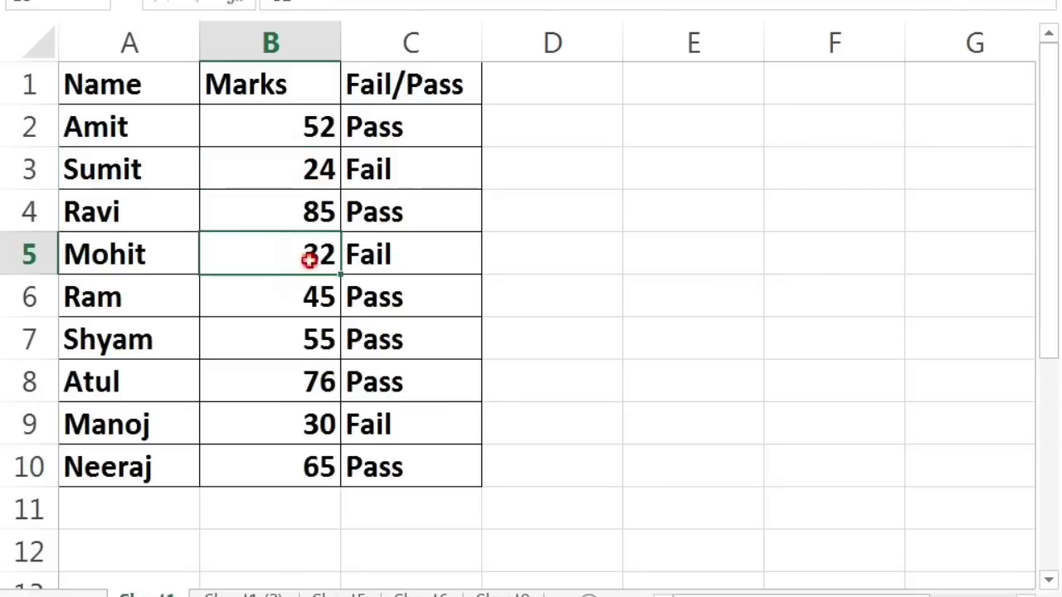
pyautogui.click(304, 423)
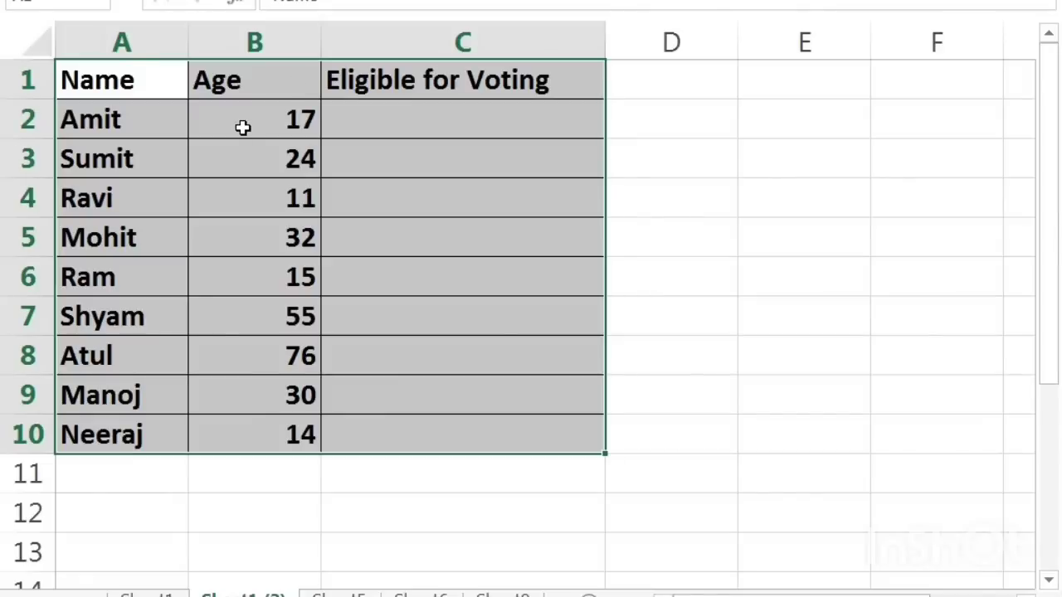
pyautogui.click(242, 127)
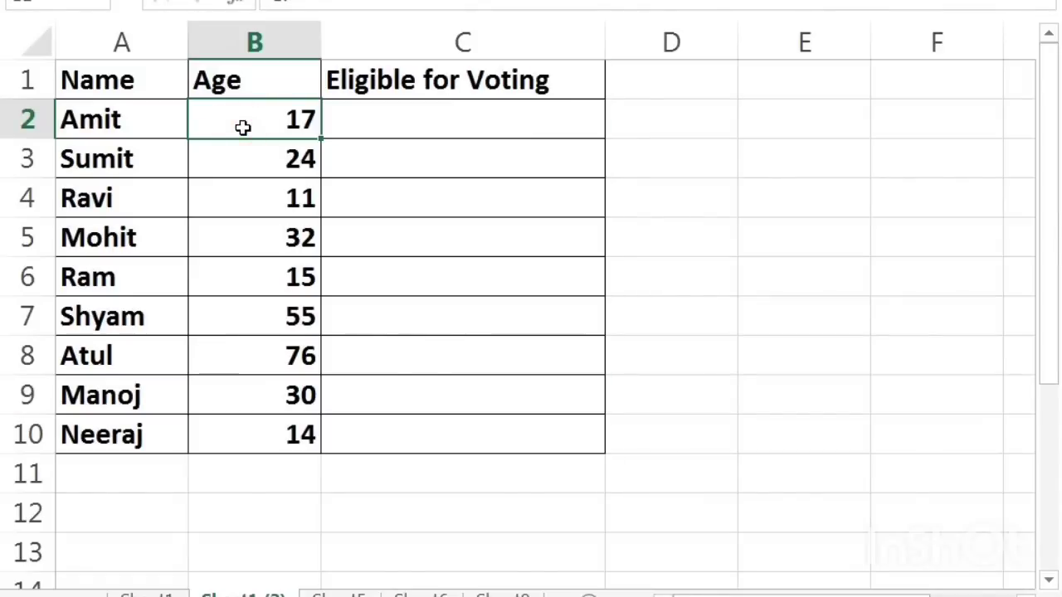
pyautogui.press('Left')
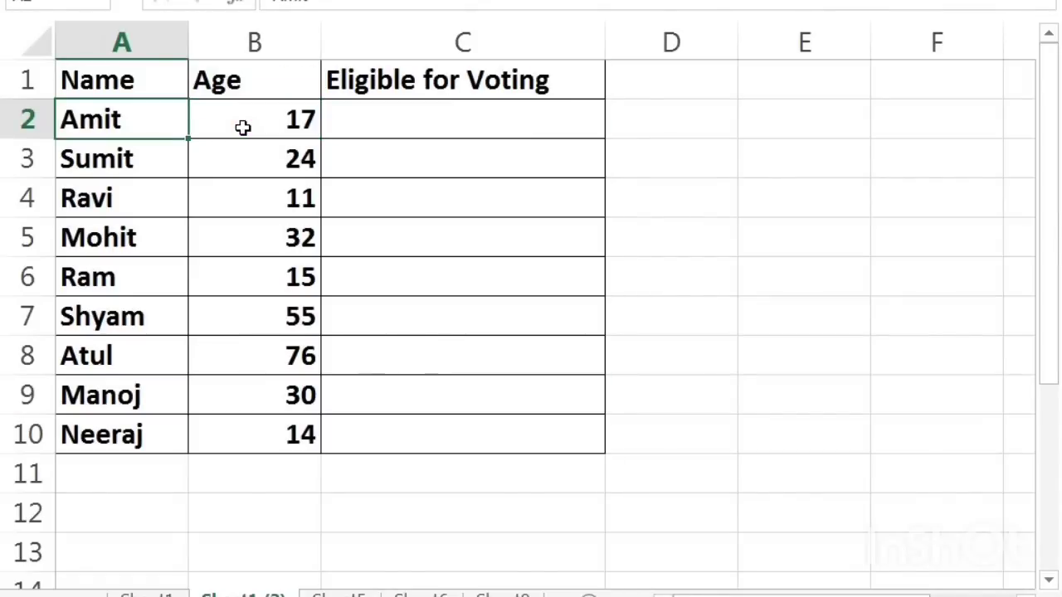
pyautogui.press('Right')
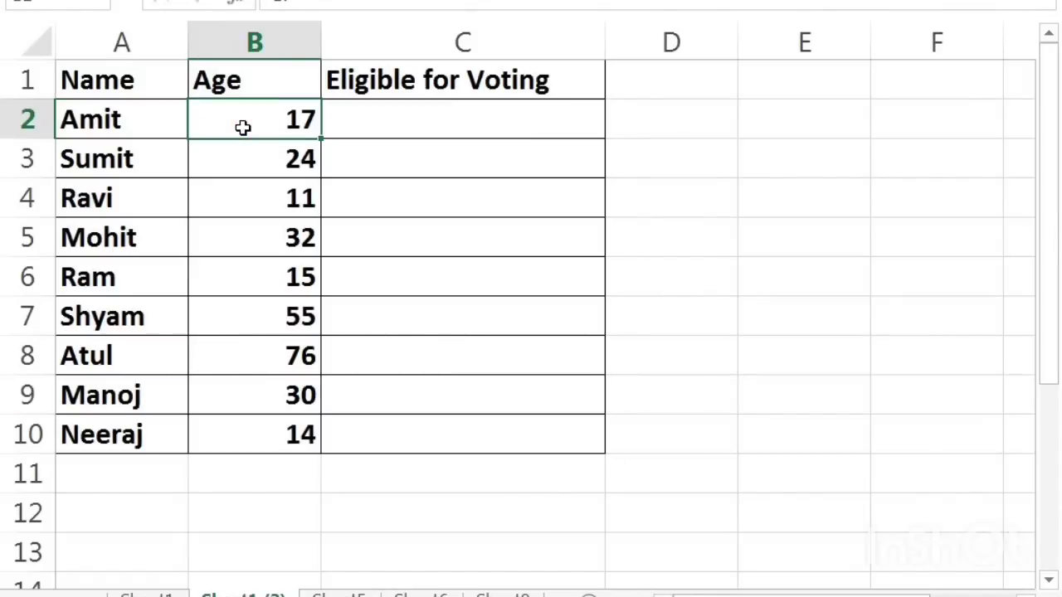
pyautogui.press('Right')
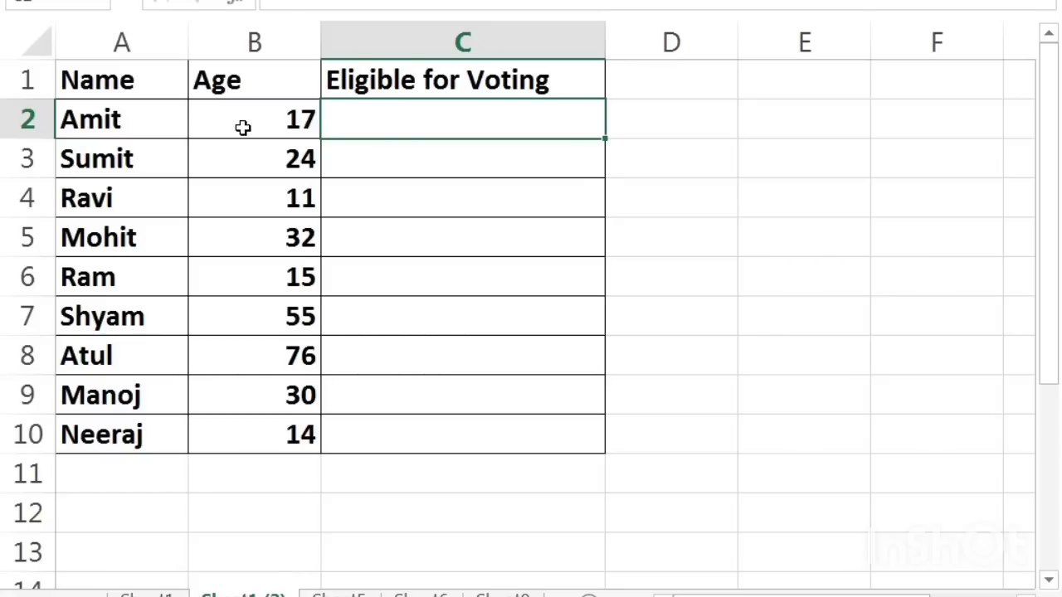
pyautogui.press('Down')
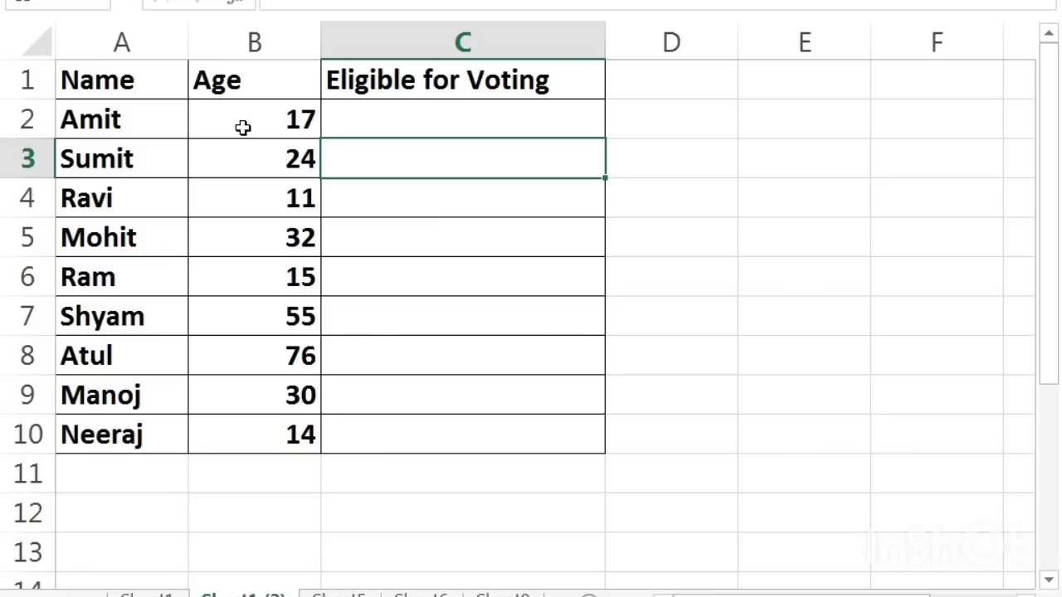
# Step: Begin an IF formula in C2 of the voting table with the logical test B2<18 on the first person's age
pyautogui.press('Up')
pyautogui.write('=if')
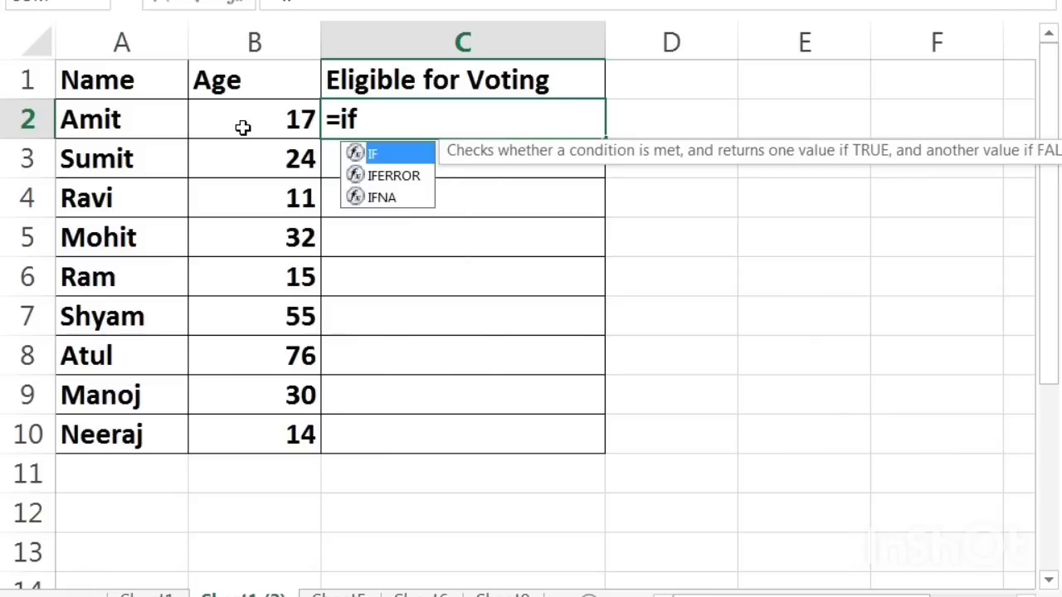
pyautogui.press('Tab')
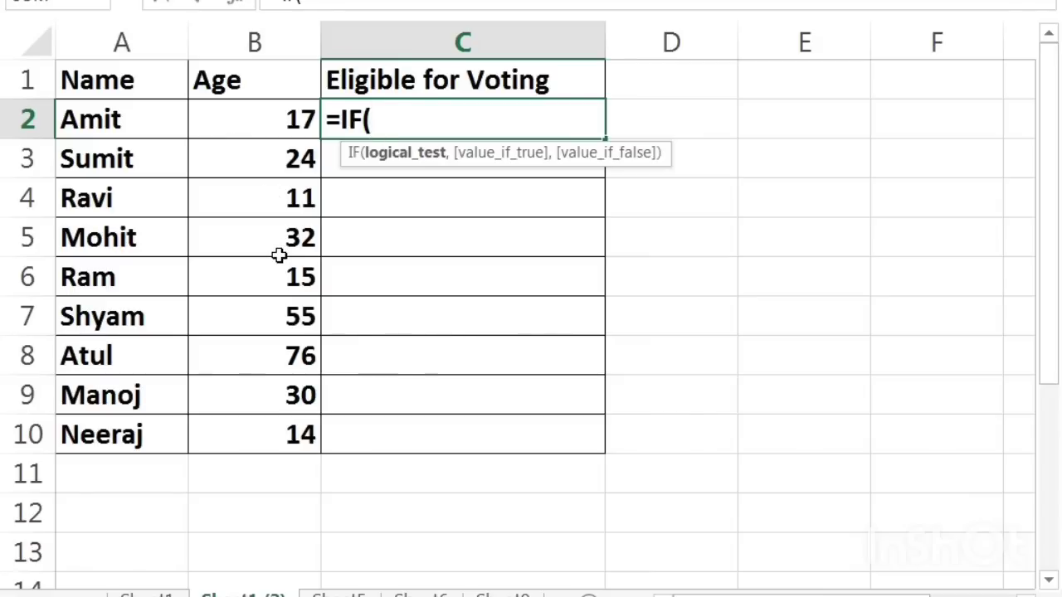
pyautogui.click(291, 119)
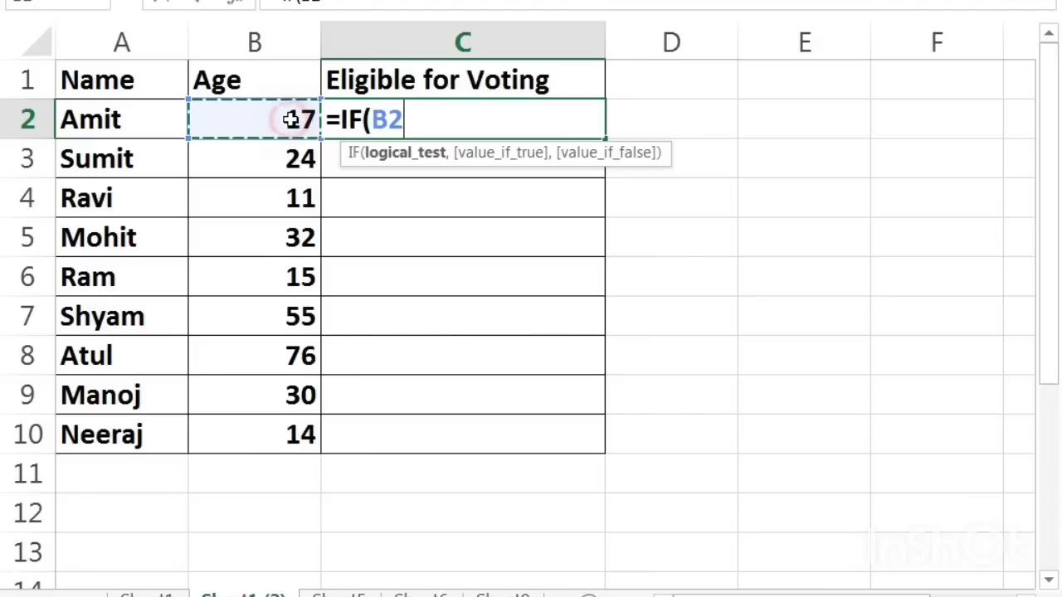
pyautogui.write('<18')
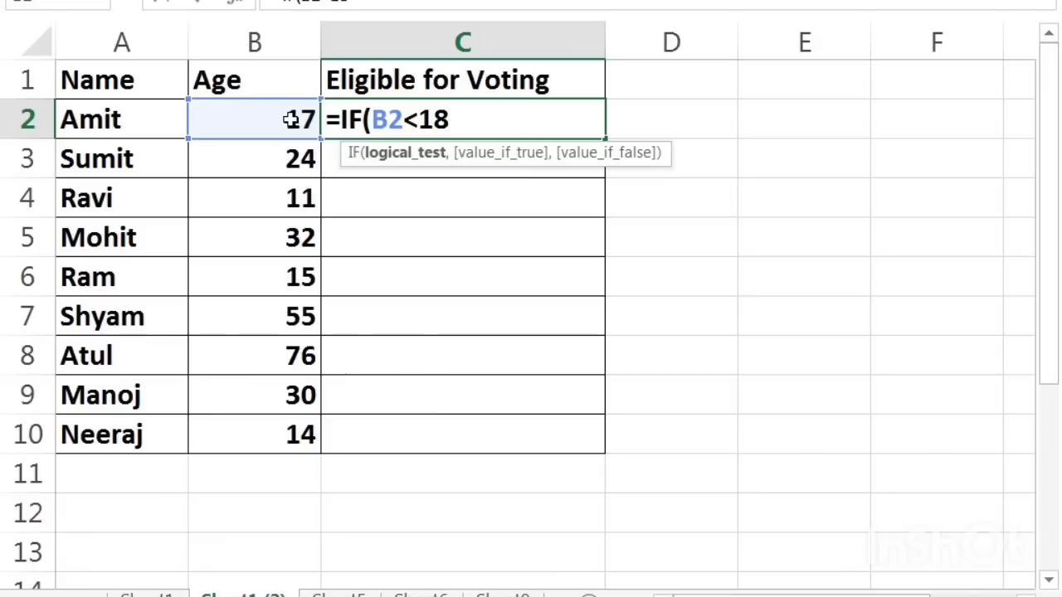
pyautogui.write(',')
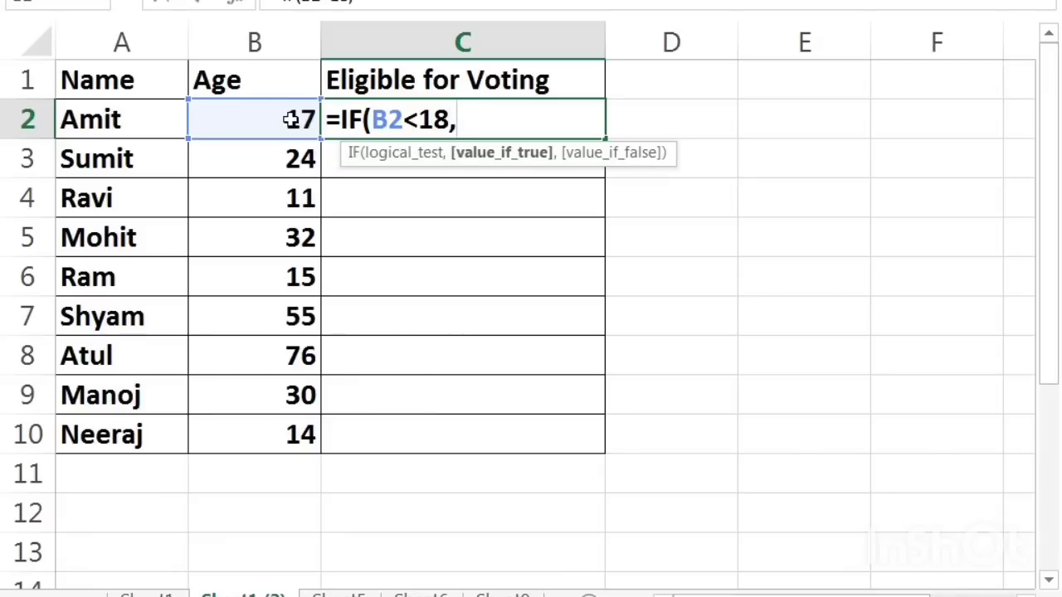
# Step: Complete the C2 formula with "Not Eligible" as the value if true and an empty string as the value if false, and enter it
pyautogui.write('"')
pyautogui.write('Not')
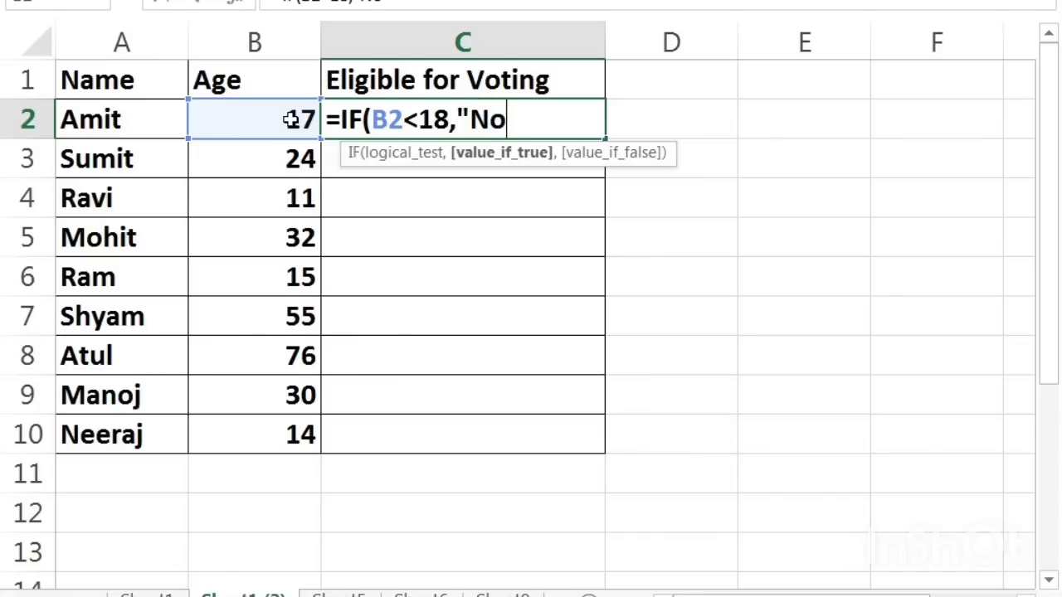
pyautogui.write('E')
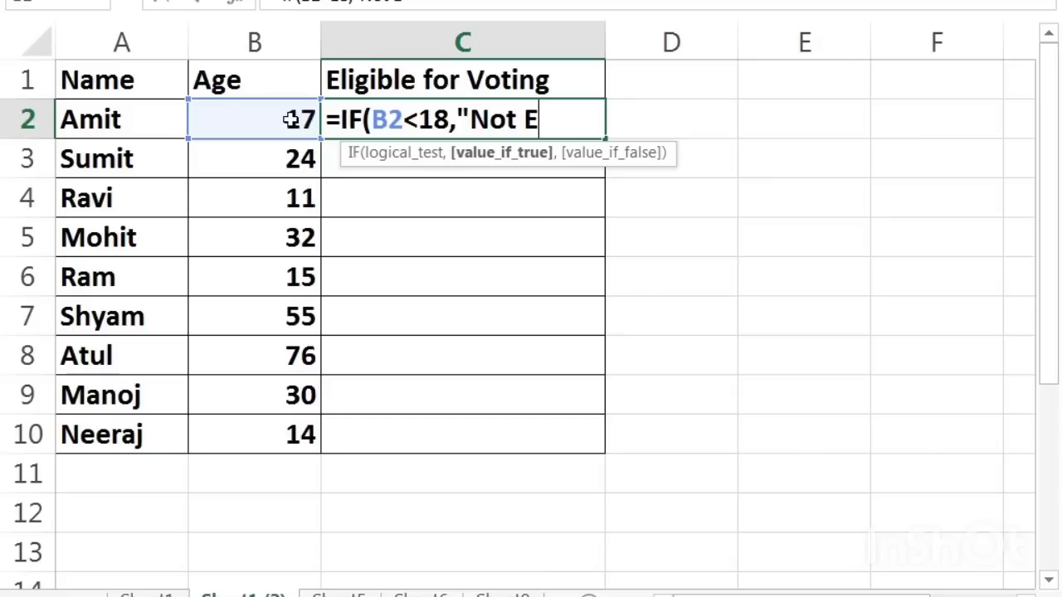
pyautogui.write('ligible')
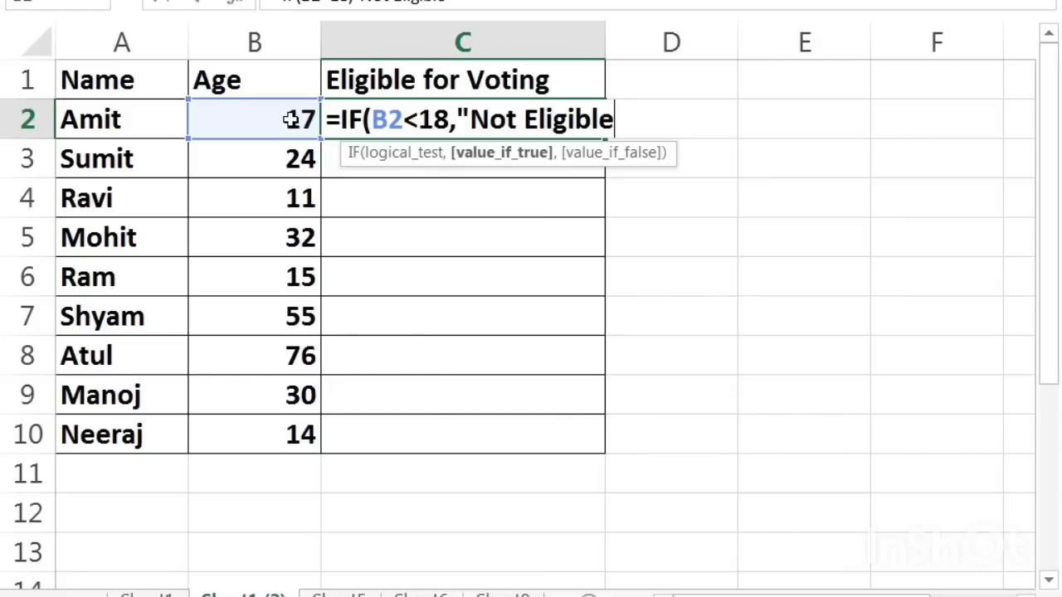
pyautogui.write('",')
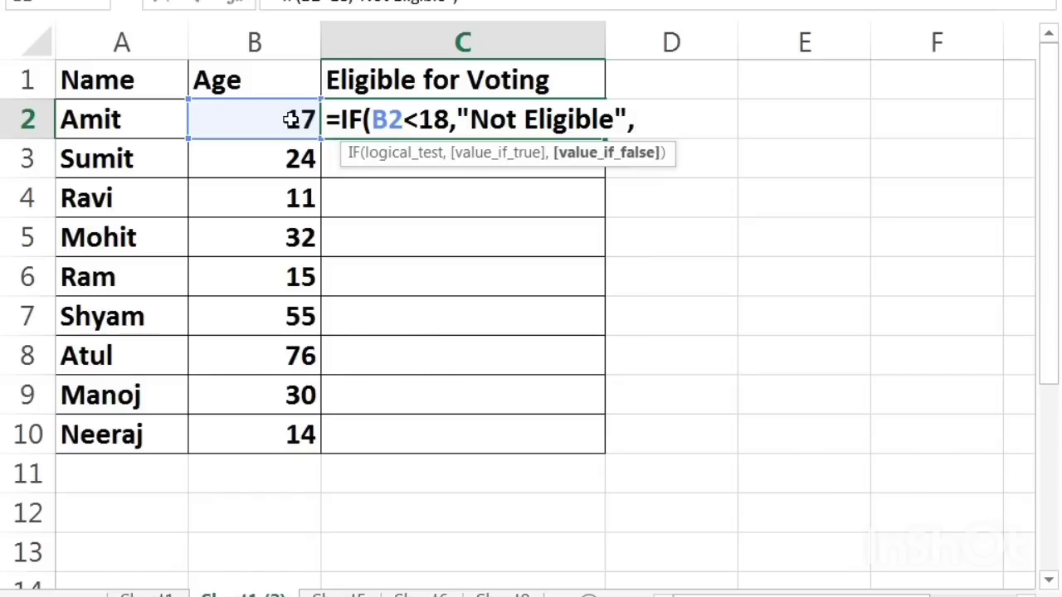
pyautogui.write('"")')
pyautogui.press('Return')
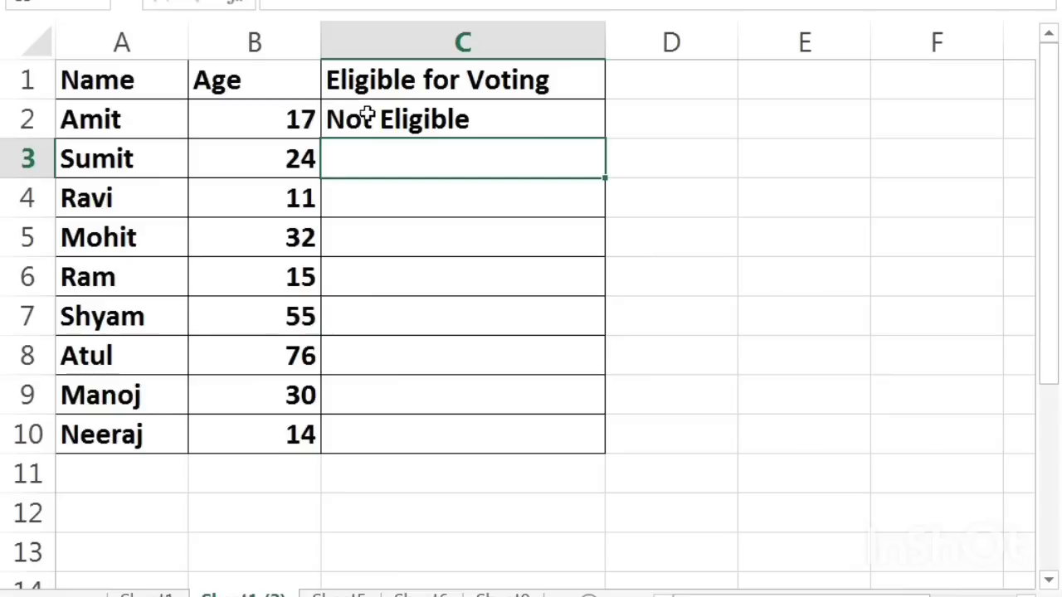
# Step: Copy the voting eligibility formula from C2 down through C10 for all the people
pyautogui.click(375, 119)
pyautogui.hotkey('ctrl', 'c')
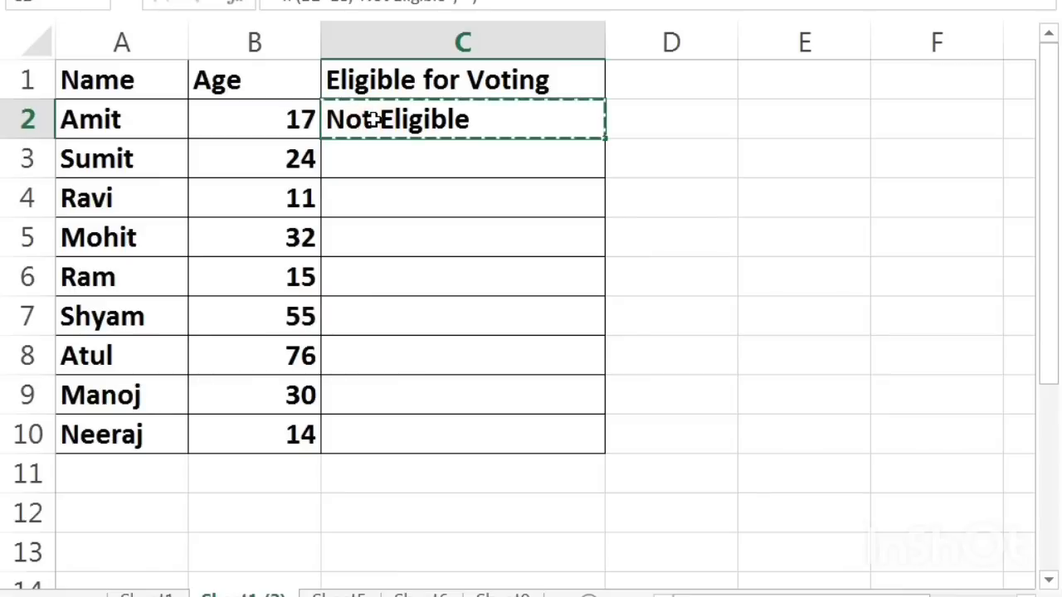
pyautogui.hotkey('shift', 'Down')
pyautogui.hotkey('shift', 'Down')
pyautogui.hotkey('shift', 'Down')
pyautogui.hotkey('shift', 'Down')
pyautogui.hotkey('shift', 'Down')
pyautogui.hotkey('shift', 'Down')
pyautogui.hotkey('shift', 'Down')
pyautogui.hotkey('shift', 'Down')
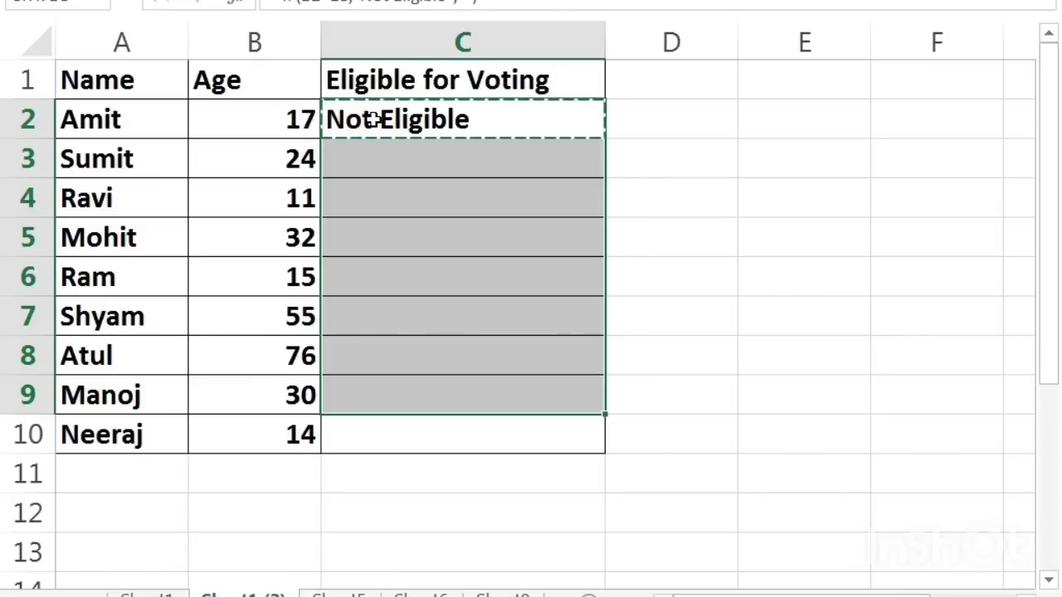
pyautogui.hotkey('ctrl', 'v')
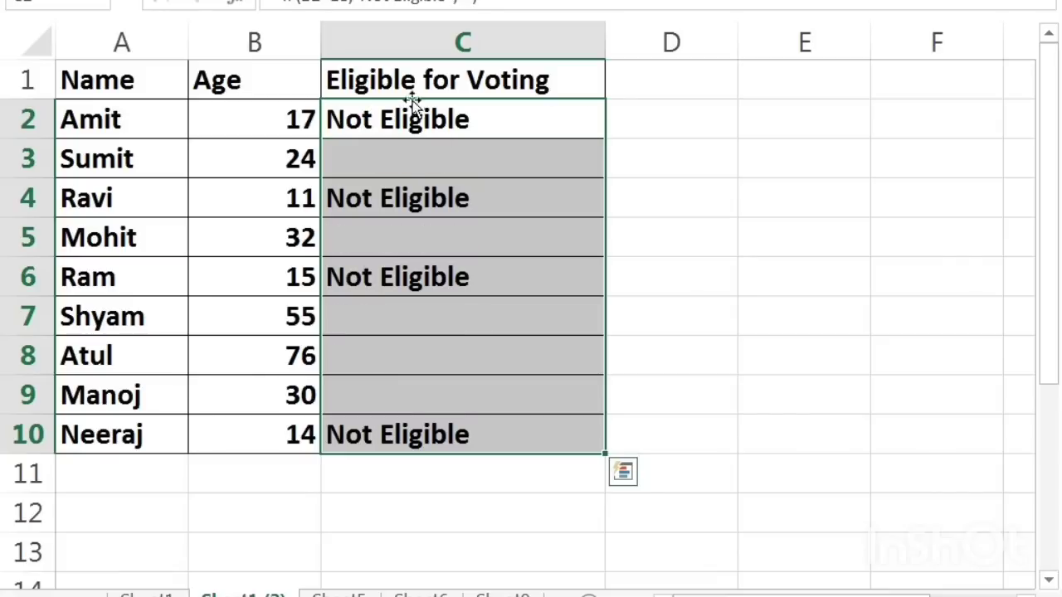
pyautogui.click(394, 157)
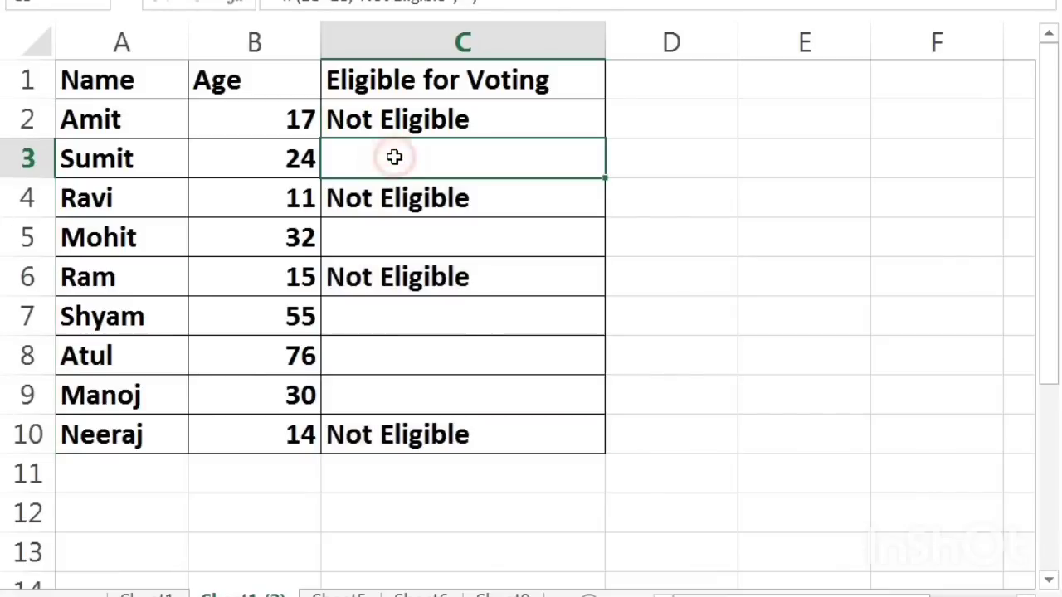
pyautogui.click(386, 240)
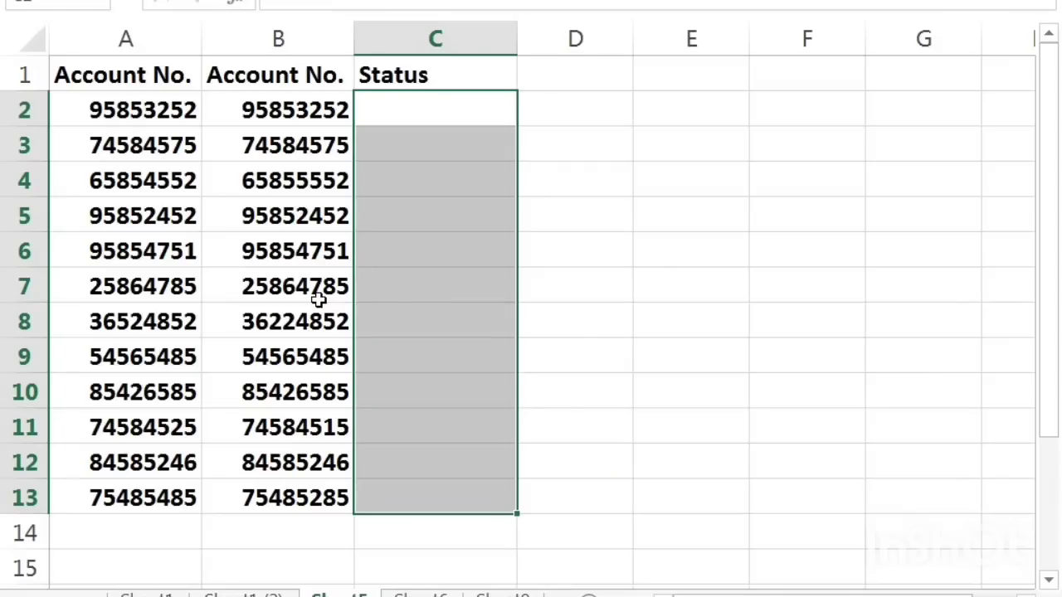
# Step: Examine the two Account No. columns and the pair of entries in row 2 that need comparing
pyautogui.click(272, 220)
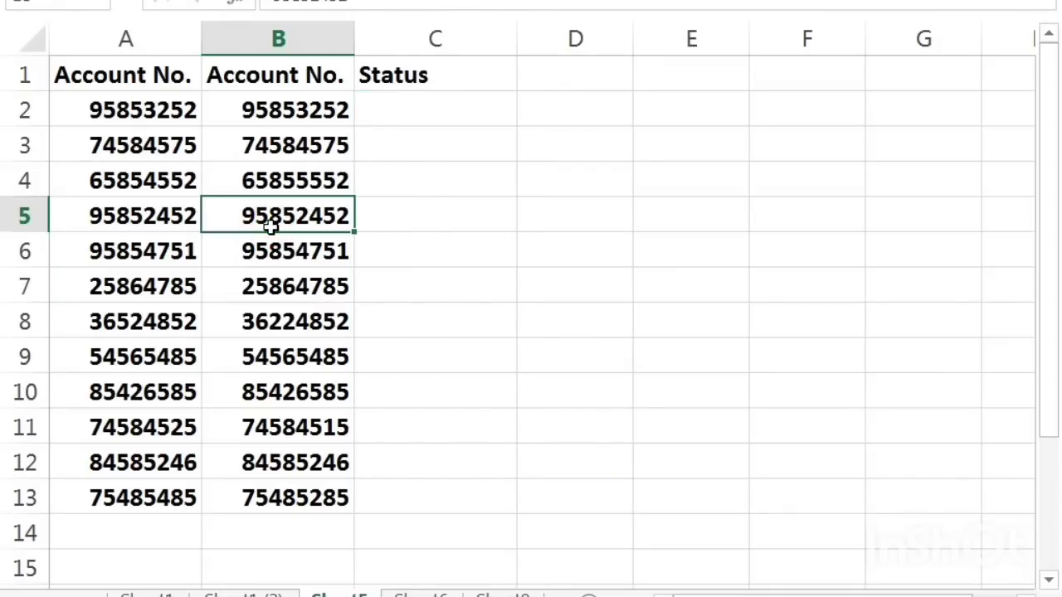
pyautogui.press('Up')
pyautogui.press('Up')
pyautogui.press('Up')
pyautogui.press('Left')
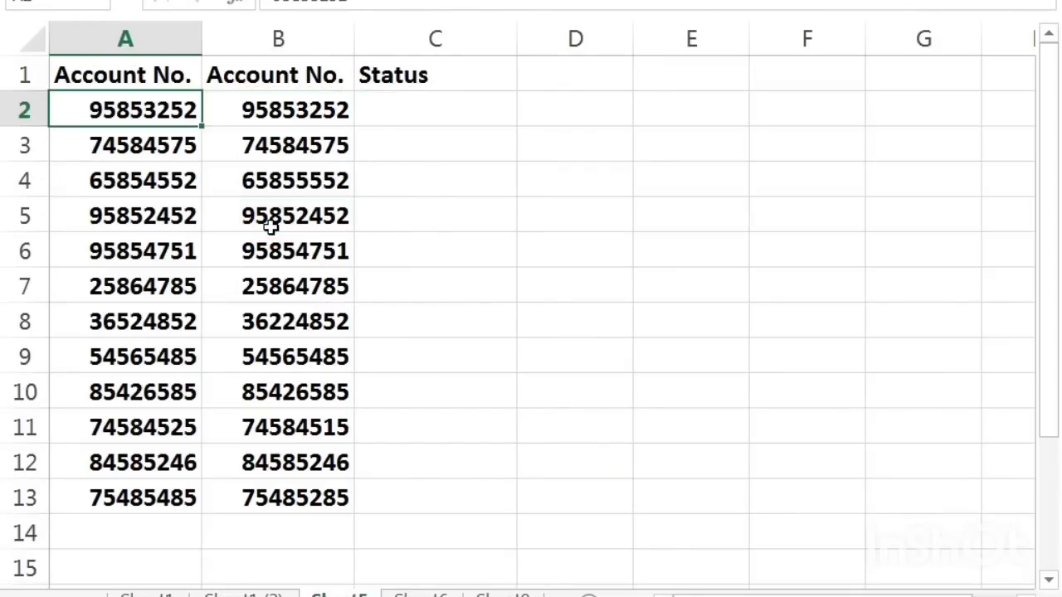
pyautogui.press('Up')
pyautogui.press('Right')
pyautogui.press('Down')
pyautogui.press('Left')
# Step: Begin an IF formula in C2 under Status with the logical test A2=B2 comparing the two account numbers
pyautogui.press('Right')
pyautogui.press('Right')
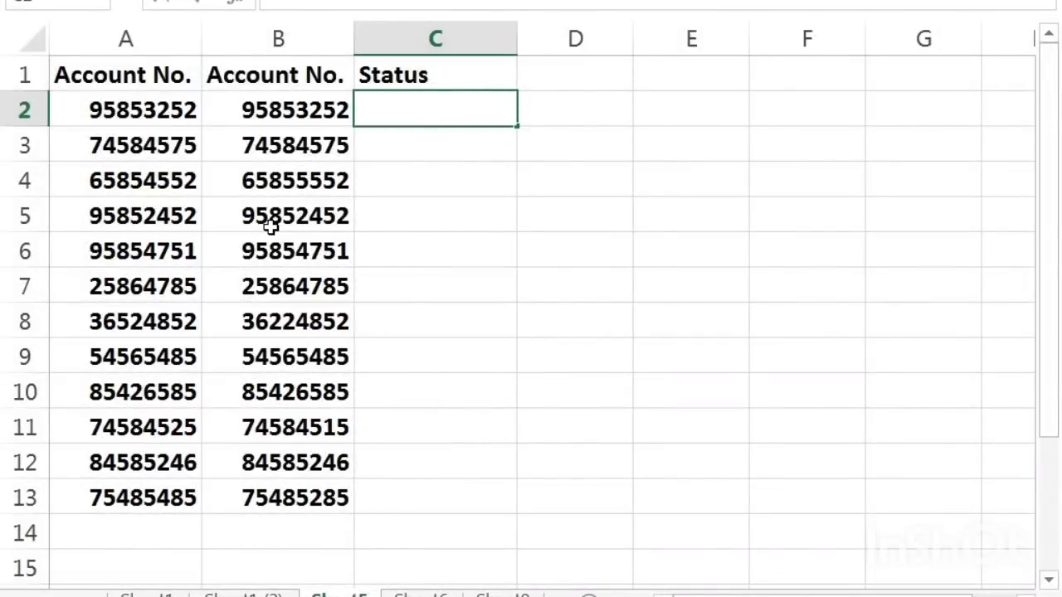
pyautogui.write('=if')
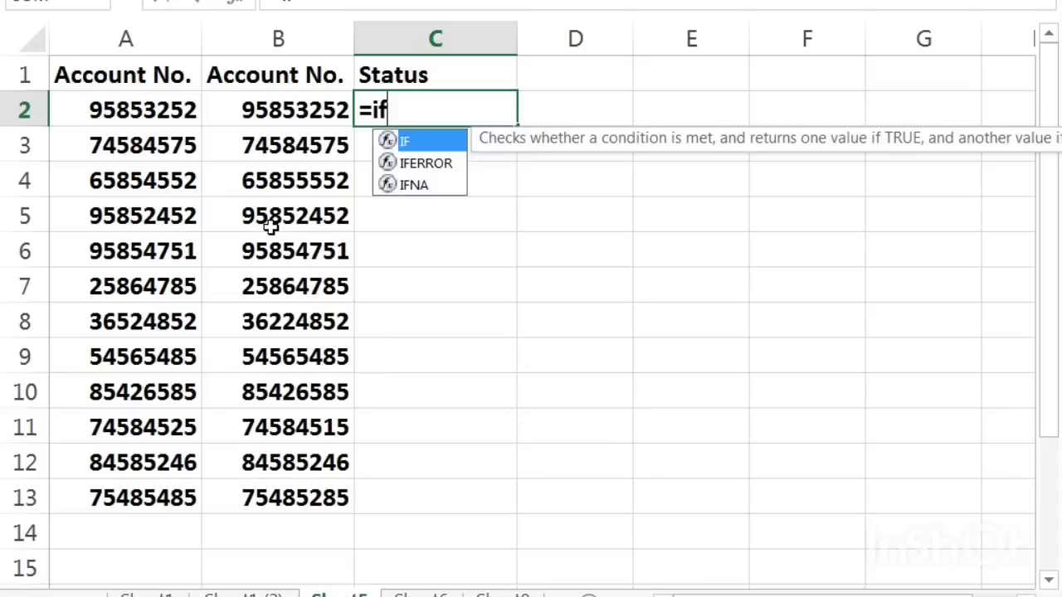
pyautogui.press('Tab')
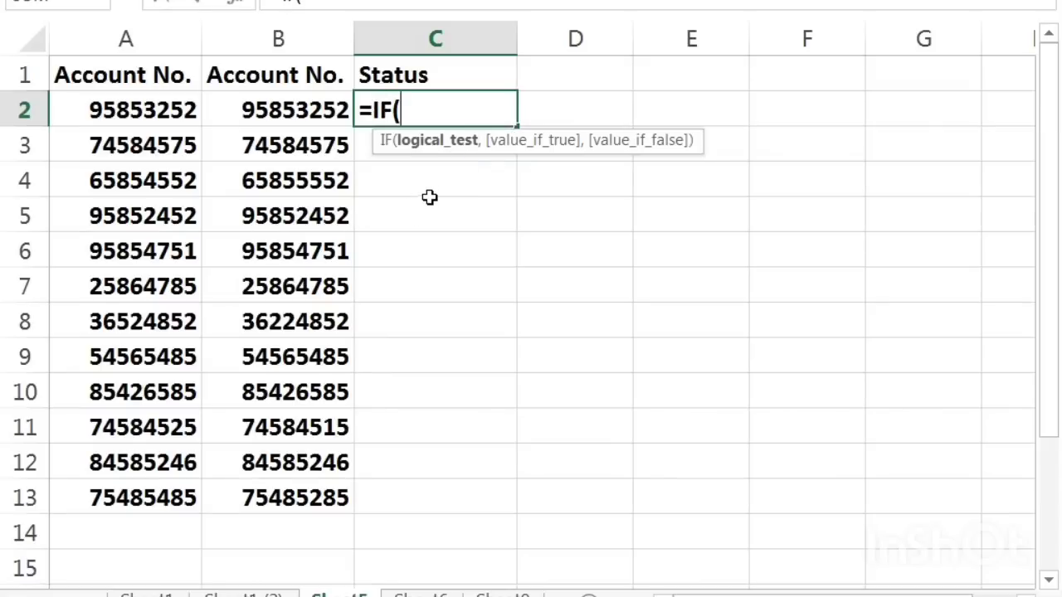
pyautogui.click(163, 113)
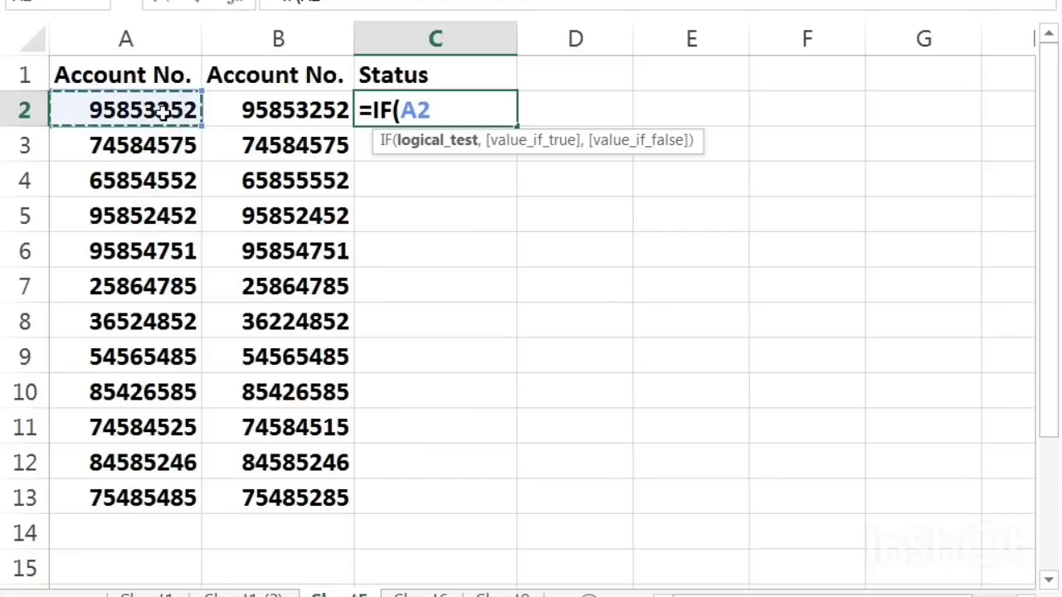
pyautogui.write('=')
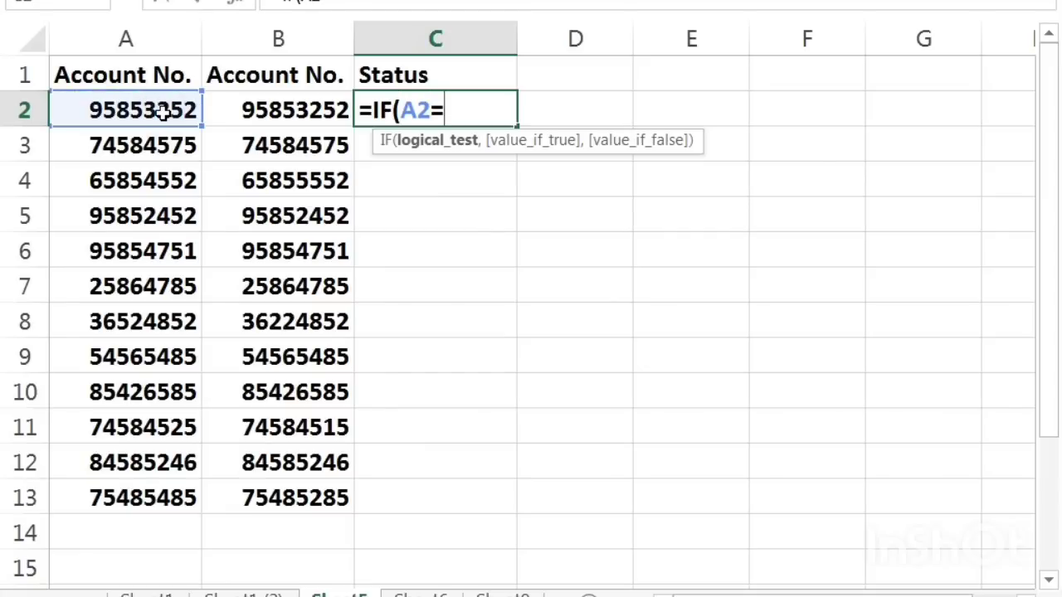
pyautogui.click(253, 114)
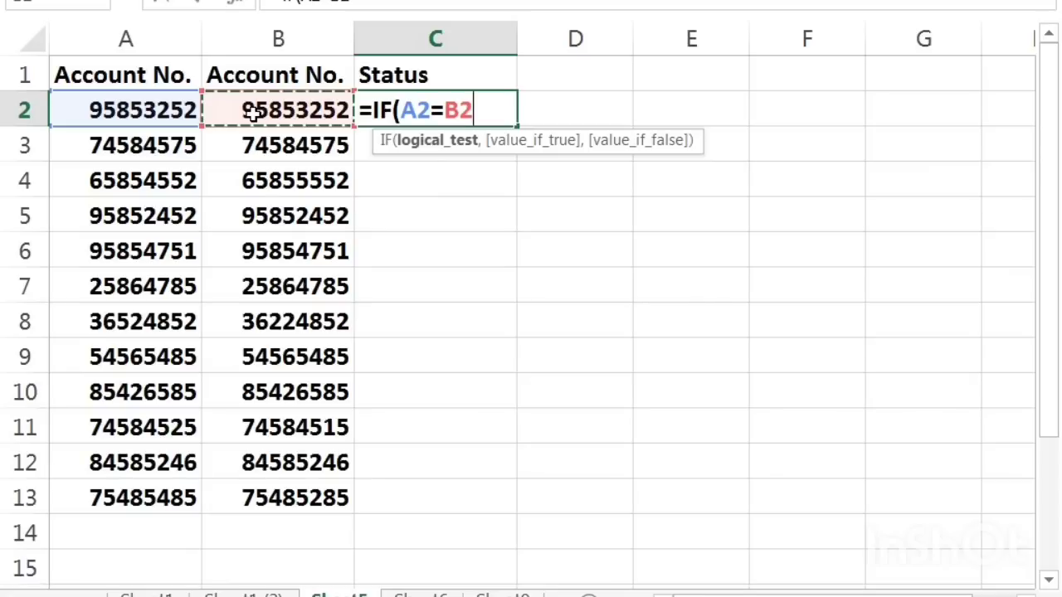
pyautogui.write(',')
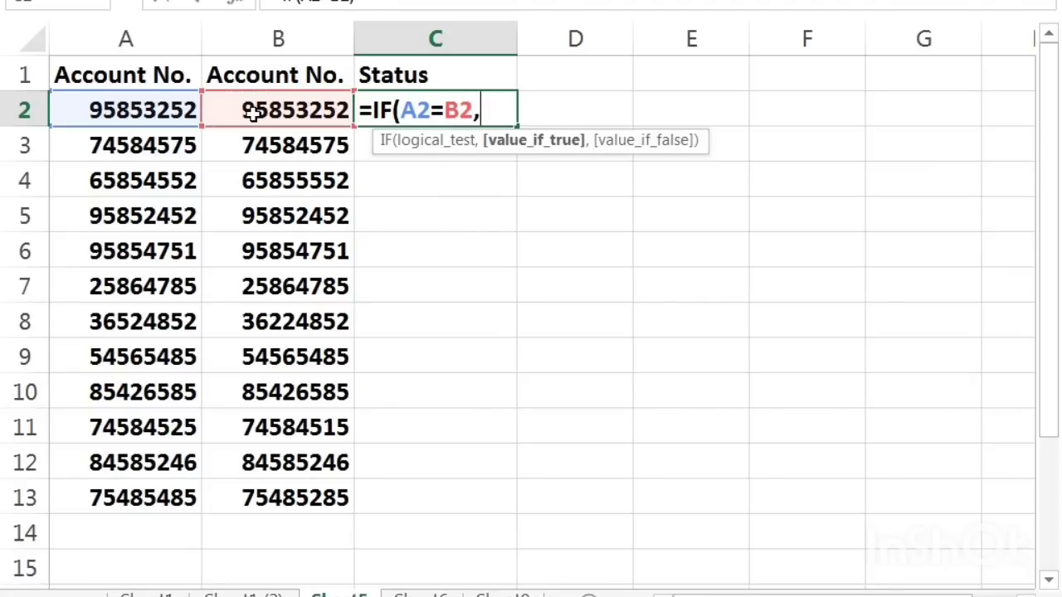
# Step: Complete the C2 formula with "match" as the value if true and "not match" as the value if false, and enter it
pyautogui.write('"match')
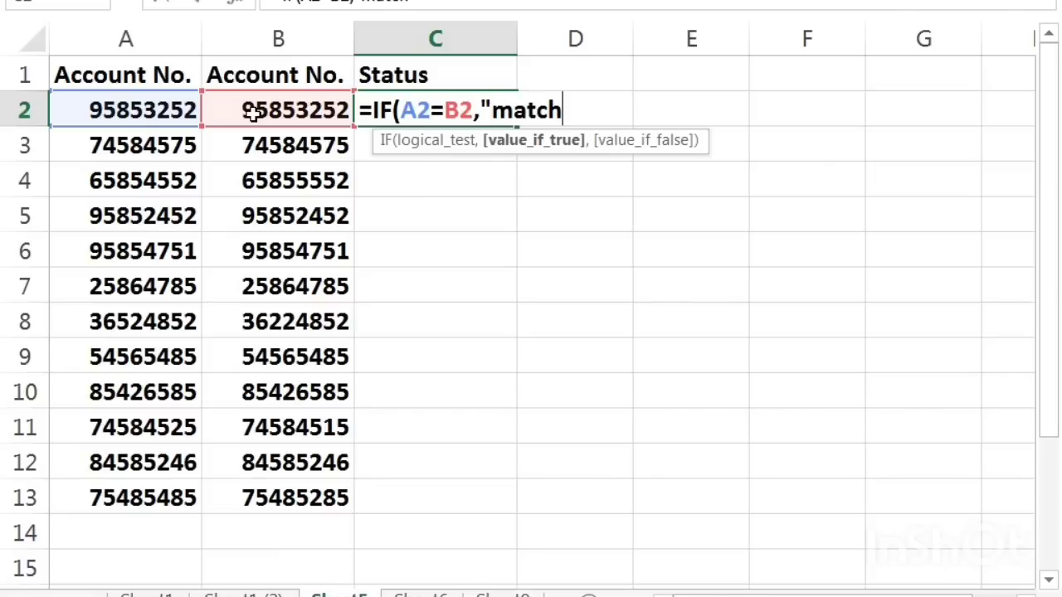
pyautogui.write('",')
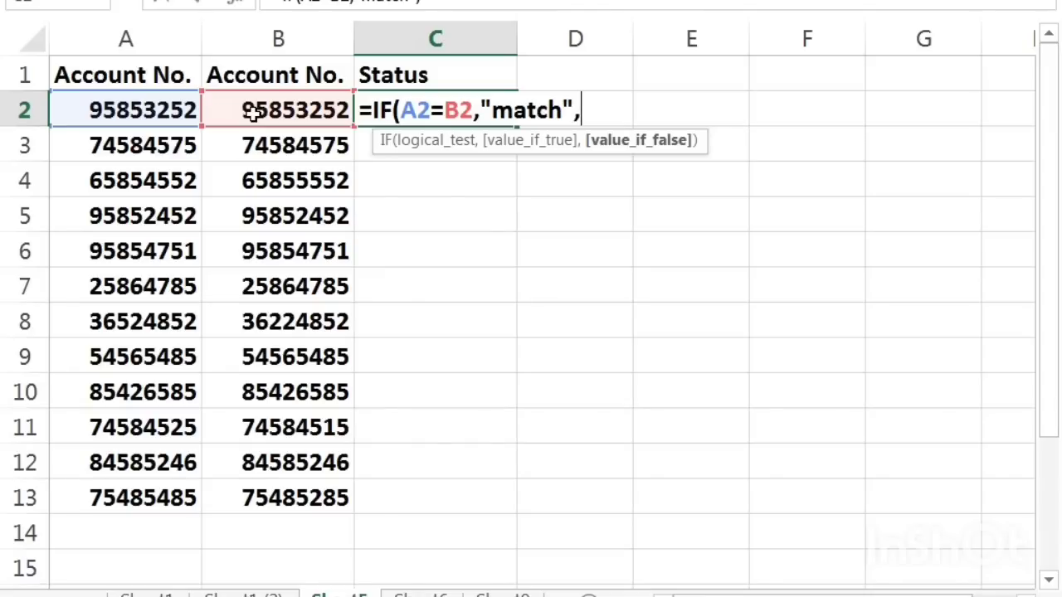
pyautogui.write('"not match')
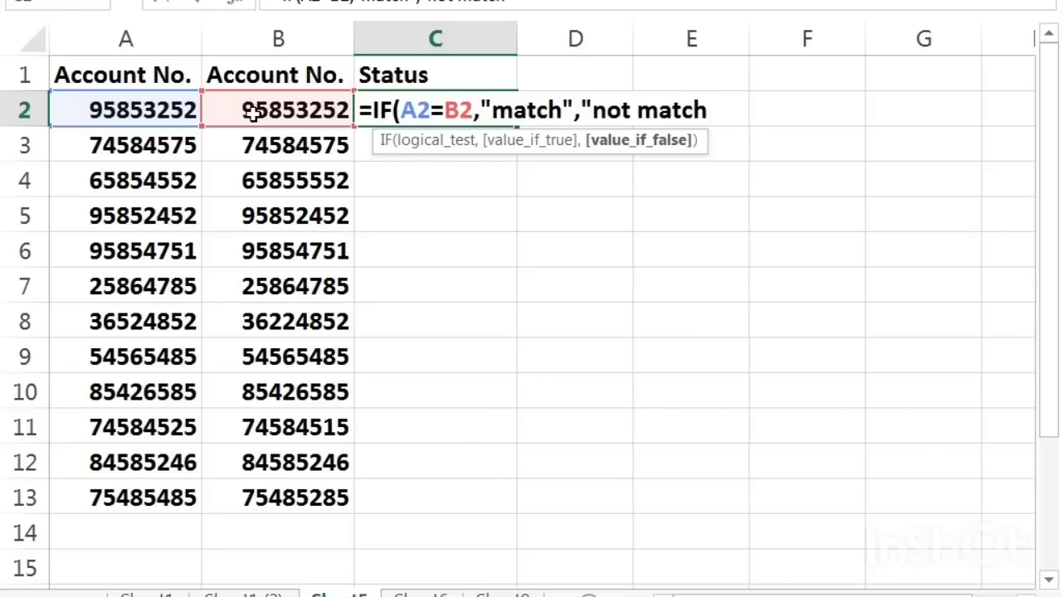
pyautogui.write('")')
pyautogui.press('Return')
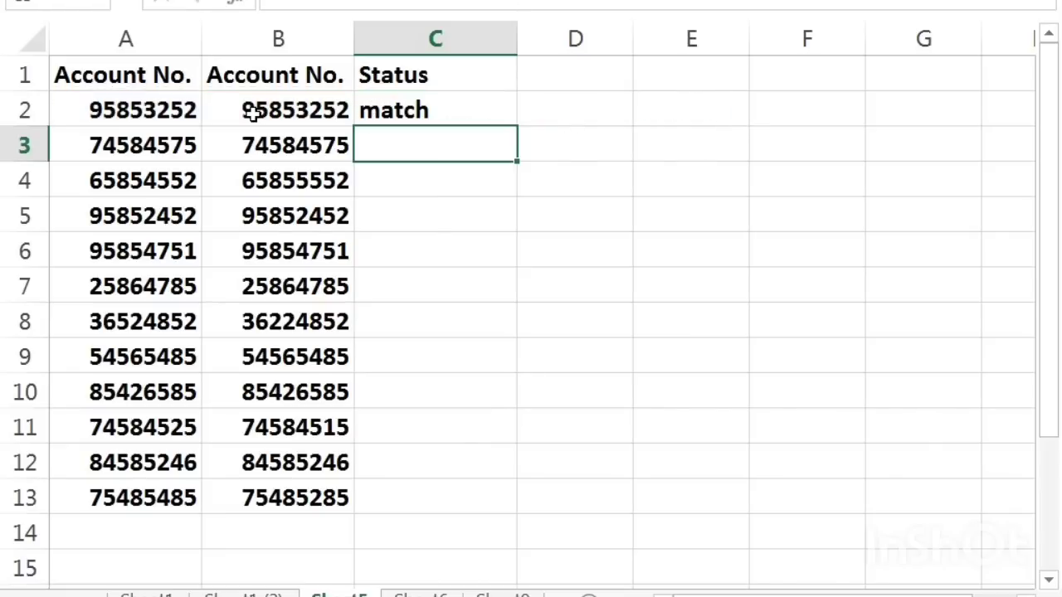
# Step: Copy the account comparison formula from C2 down through C13 to fill the Status column
pyautogui.click(389, 110)
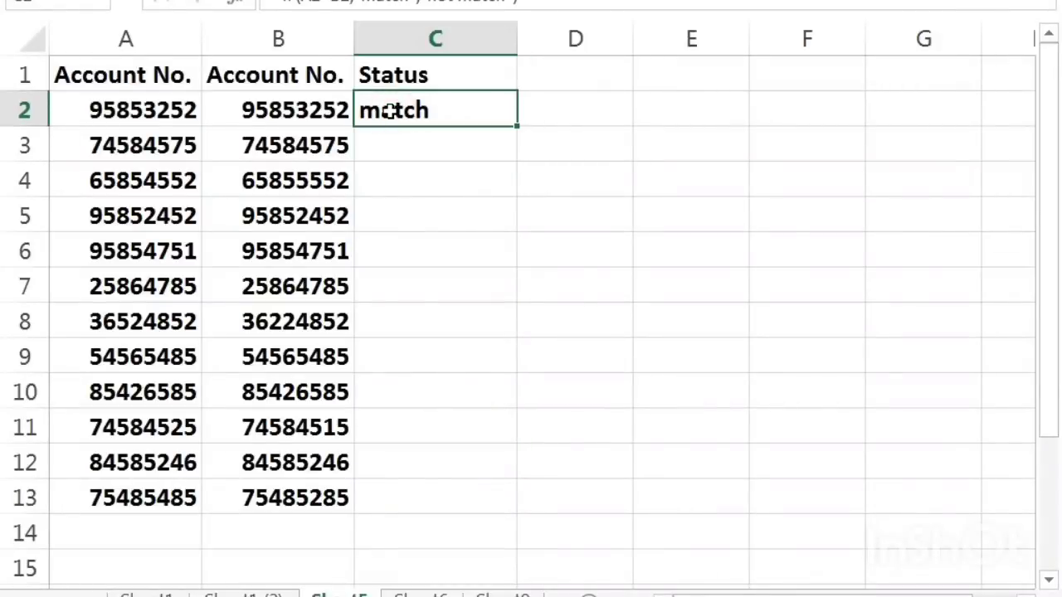
pyautogui.hotkey('ctrl', 'c')
pyautogui.hotkey('shift', 'Down')
pyautogui.hotkey('shift', 'Down')
pyautogui.hotkey('shift', 'Down')
pyautogui.hotkey('shift', 'Down')
pyautogui.hotkey('shift', 'Down')
pyautogui.hotkey('shift', 'Down')
pyautogui.hotkey('shift', 'Down')
pyautogui.hotkey('shift', 'Down')
pyautogui.hotkey('shift', 'Down')
pyautogui.hotkey('shift', 'Down')
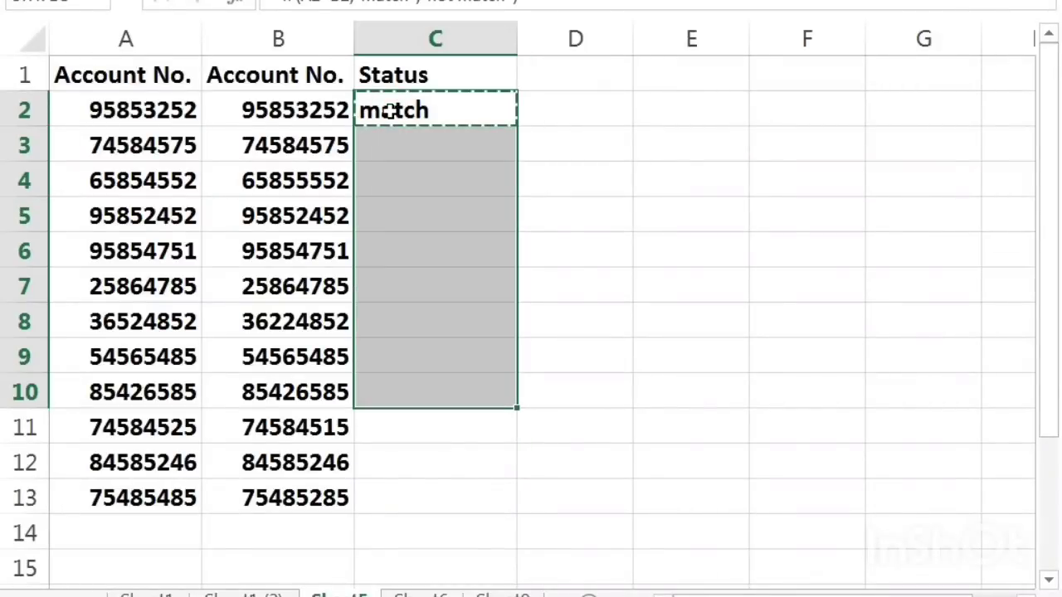
pyautogui.hotkey('shift', 'Down')
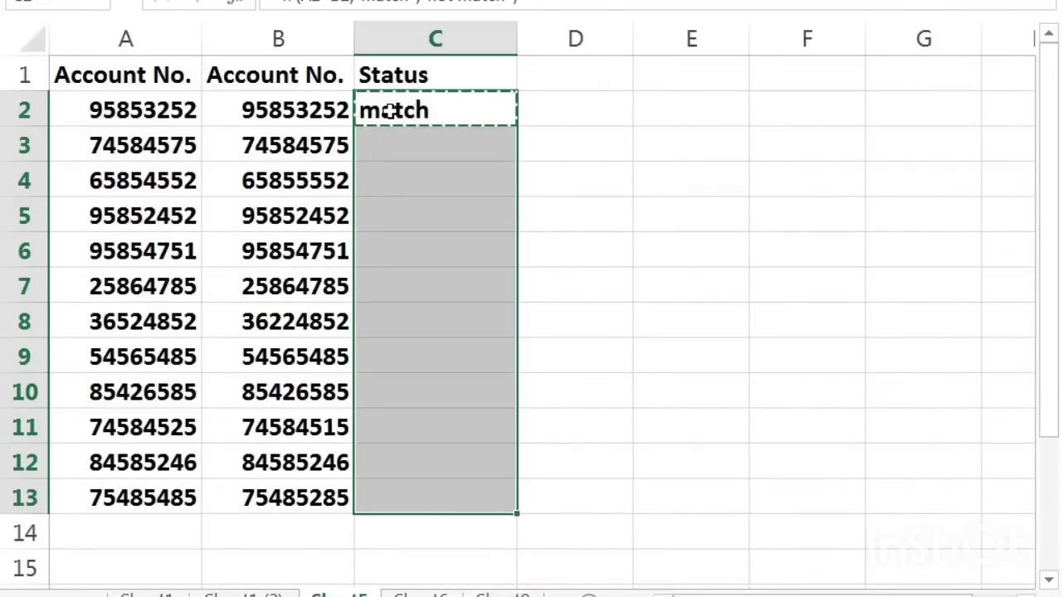
pyautogui.hotkey('ctrl', 'v')
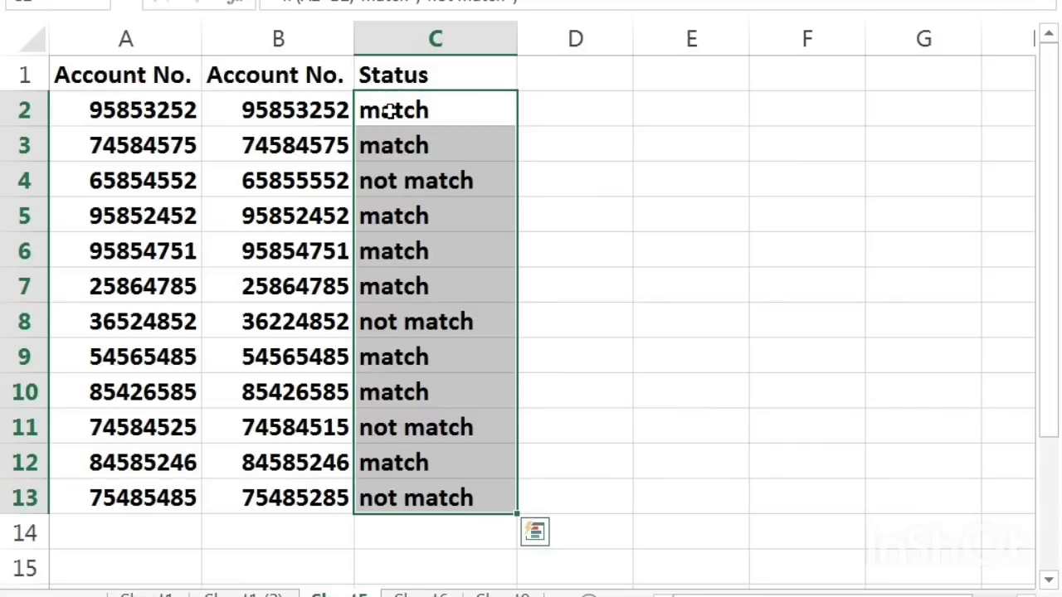
pyautogui.click(309, 205)
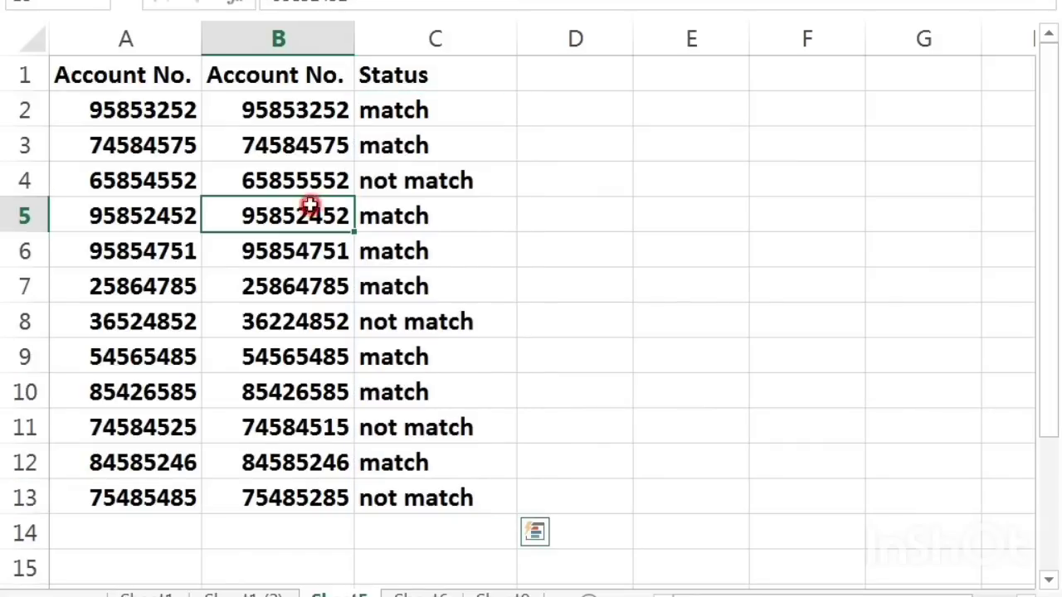
pyautogui.click(178, 180)
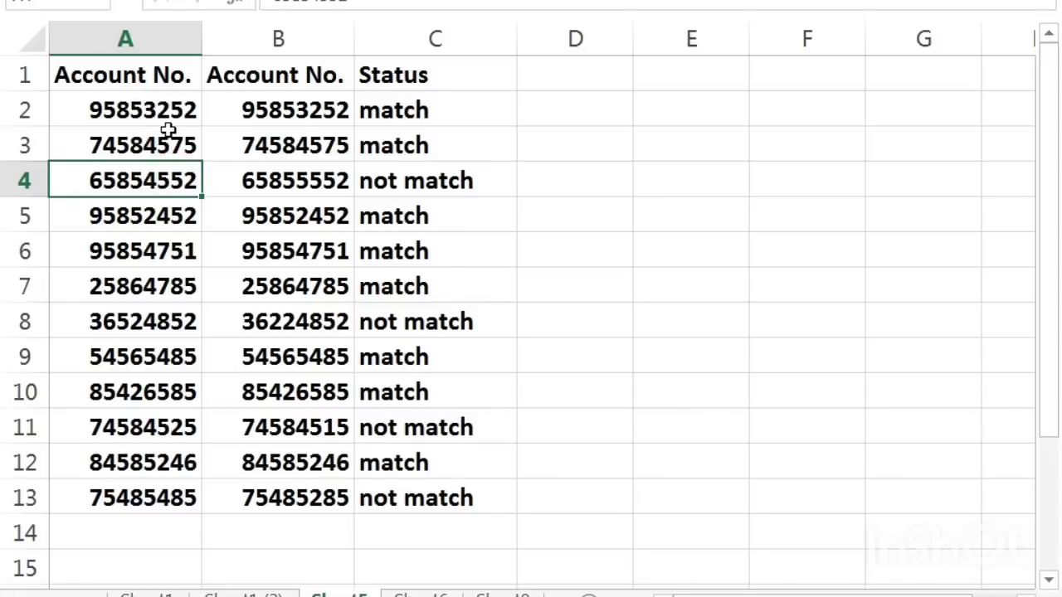
pyautogui.click(386, 152)
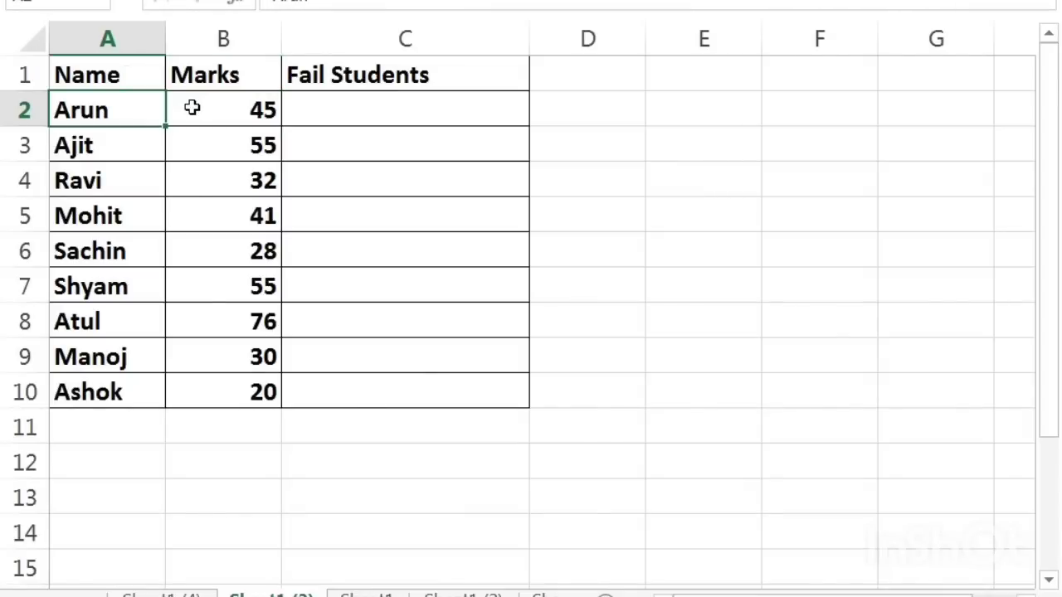
# Step: Begin an IF formula in C2 under Fail Students with the logical test B2<40
pyautogui.press('Up')
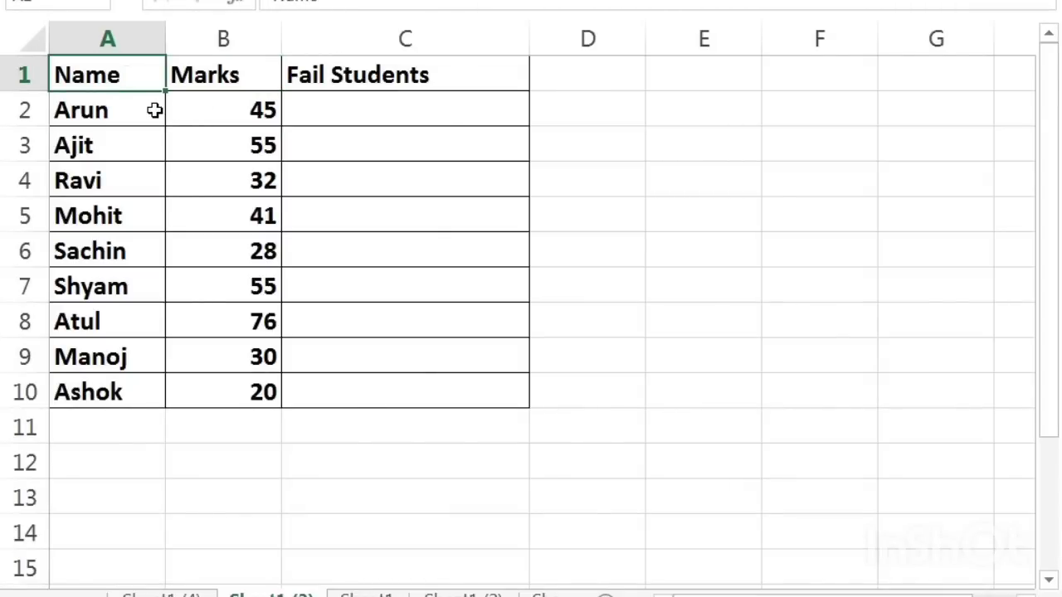
pyautogui.click(319, 119)
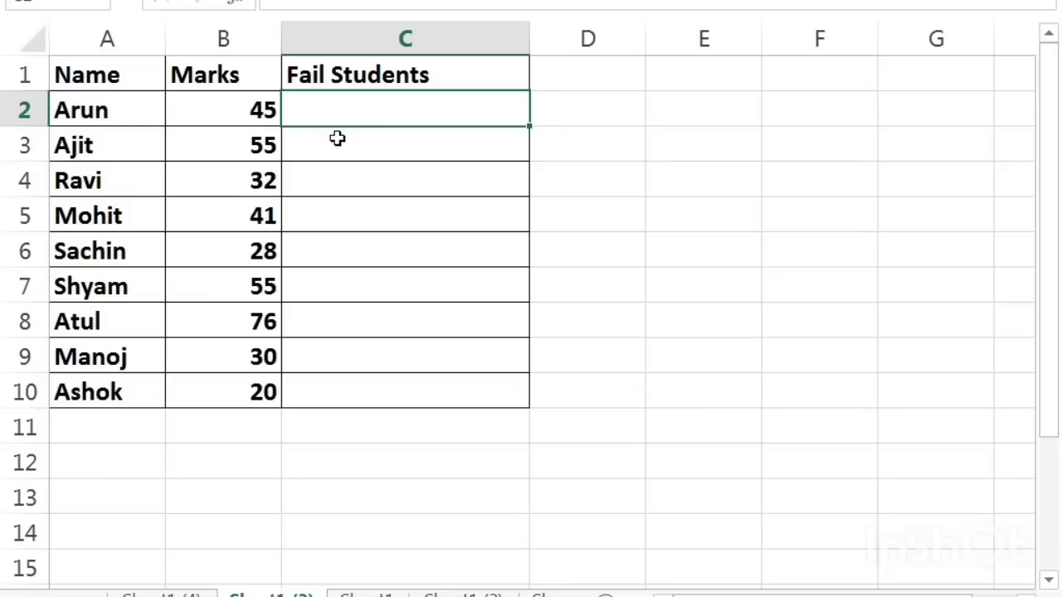
pyautogui.click(337, 135)
pyautogui.click(337, 107)
pyautogui.write('=if')
pyautogui.press('Tab')
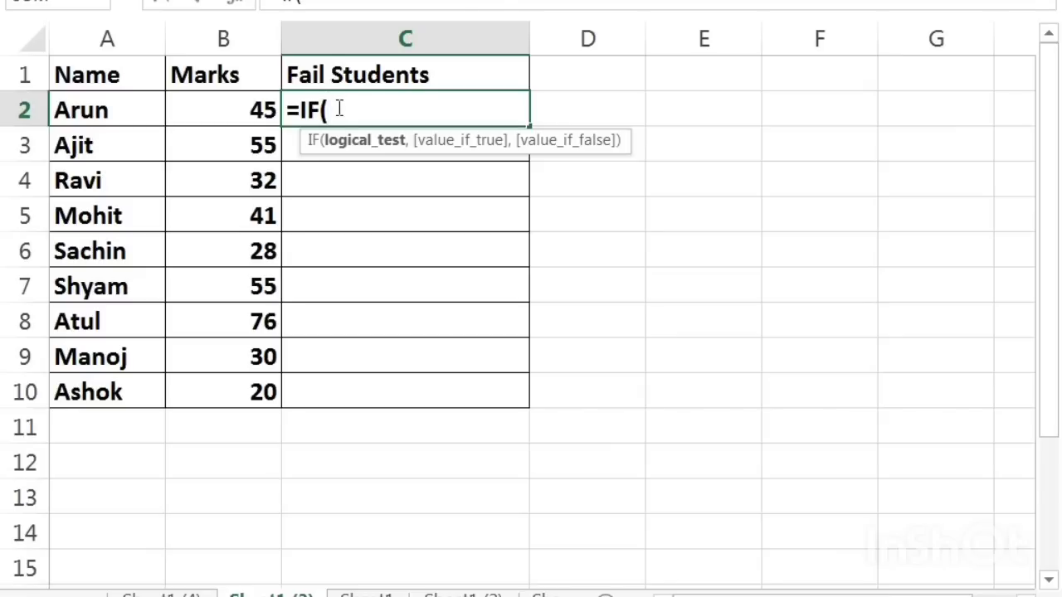
pyautogui.click(241, 115)
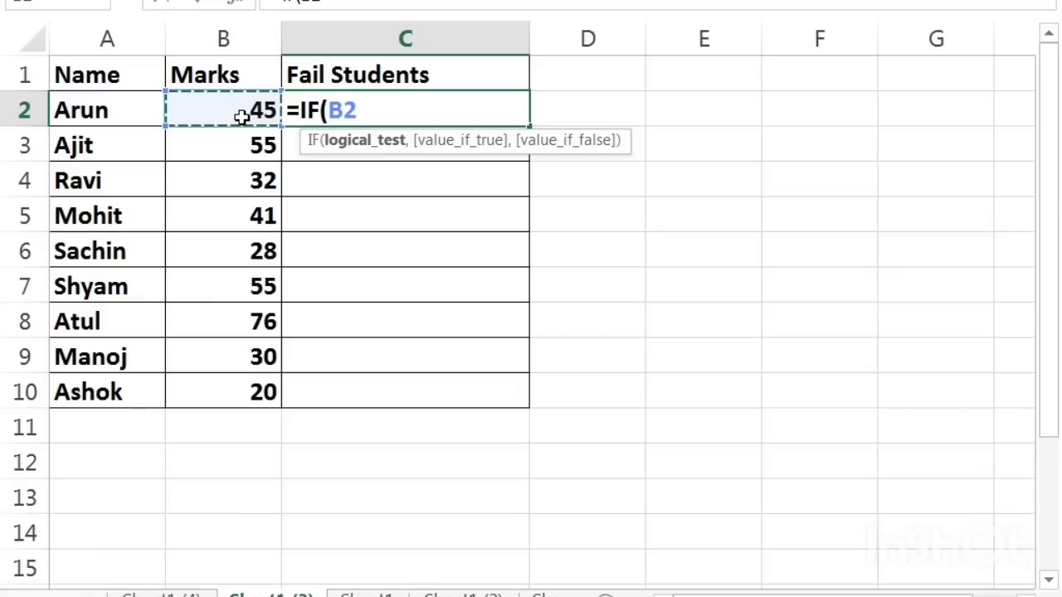
pyautogui.write('<')
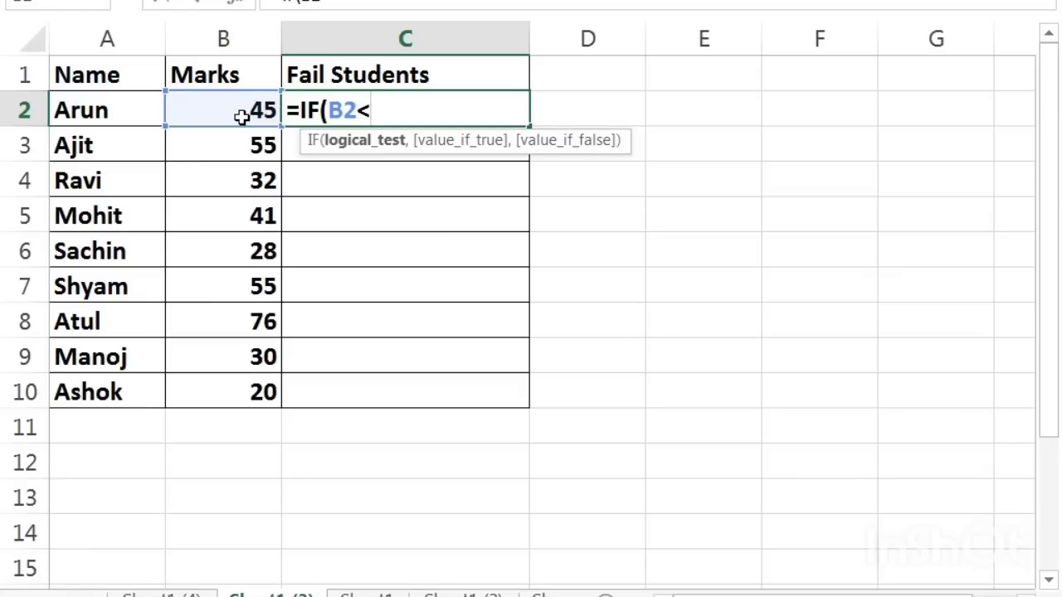
pyautogui.write('40,')
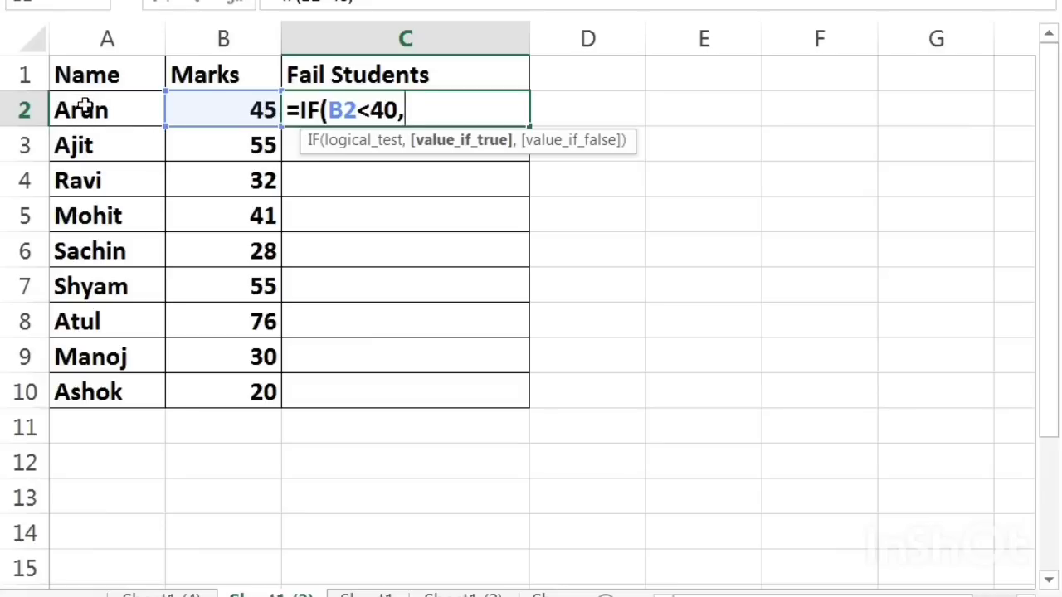
# Step: Complete the C2 formula with A2 as the value if true and empty text "" as the value if false, and enter it
pyautogui.click(83, 109)
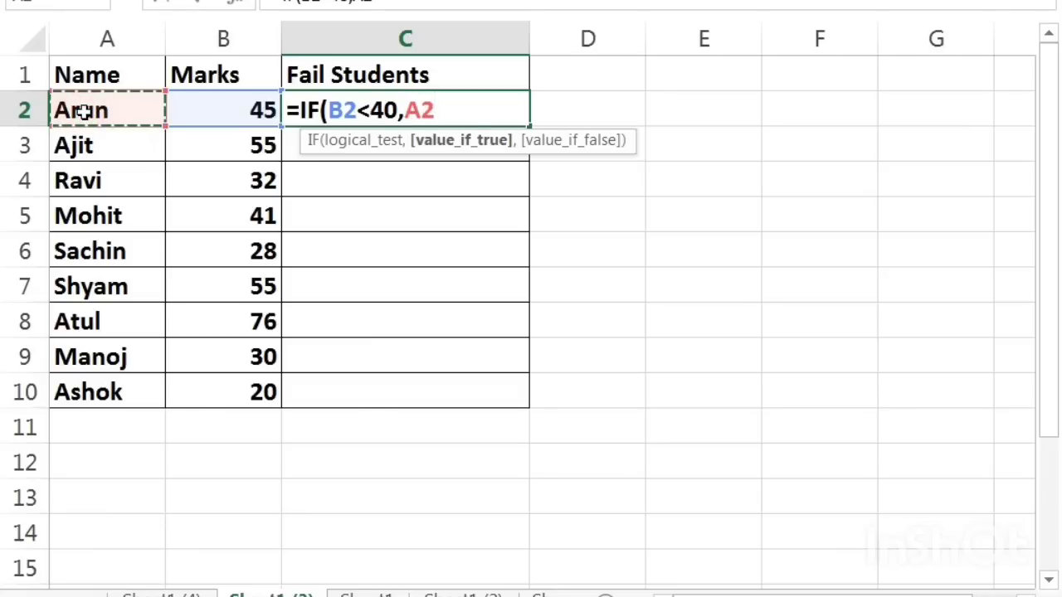
pyautogui.write(',.')
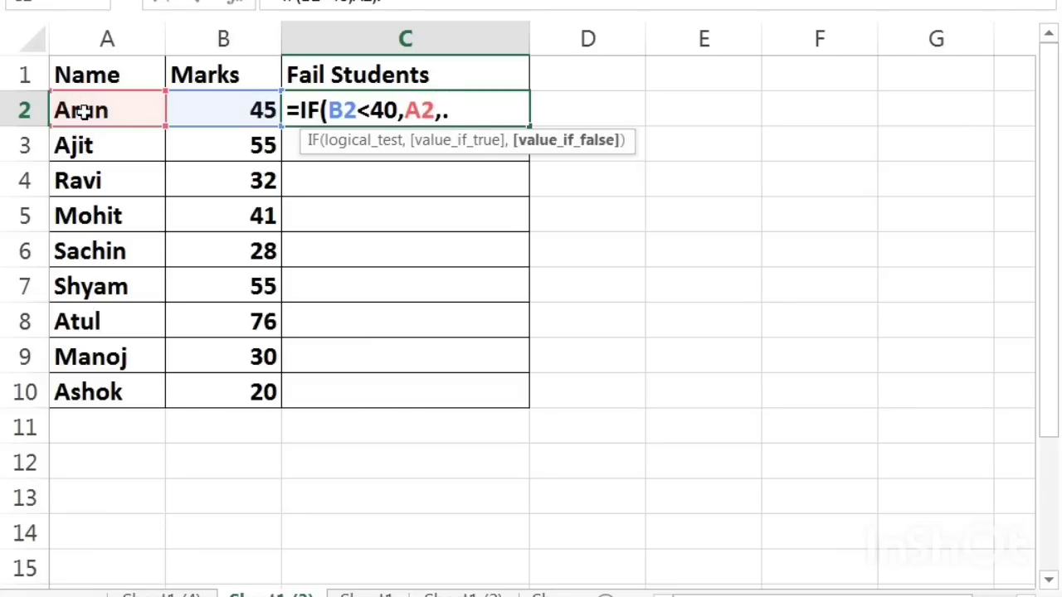
pyautogui.press('BackSpace')
pyautogui.write('"")')
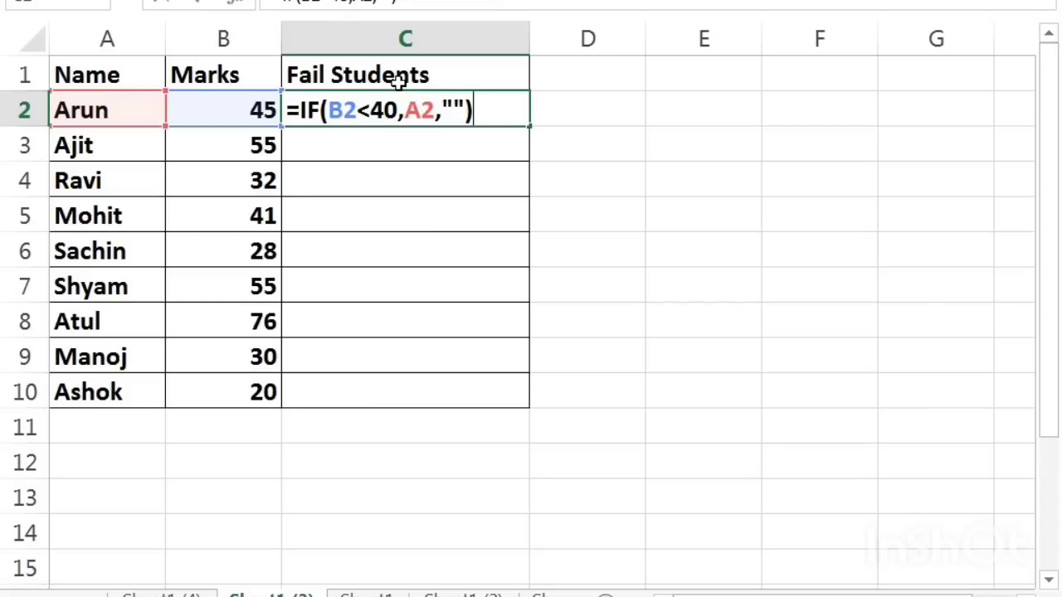
pyautogui.press('Return')
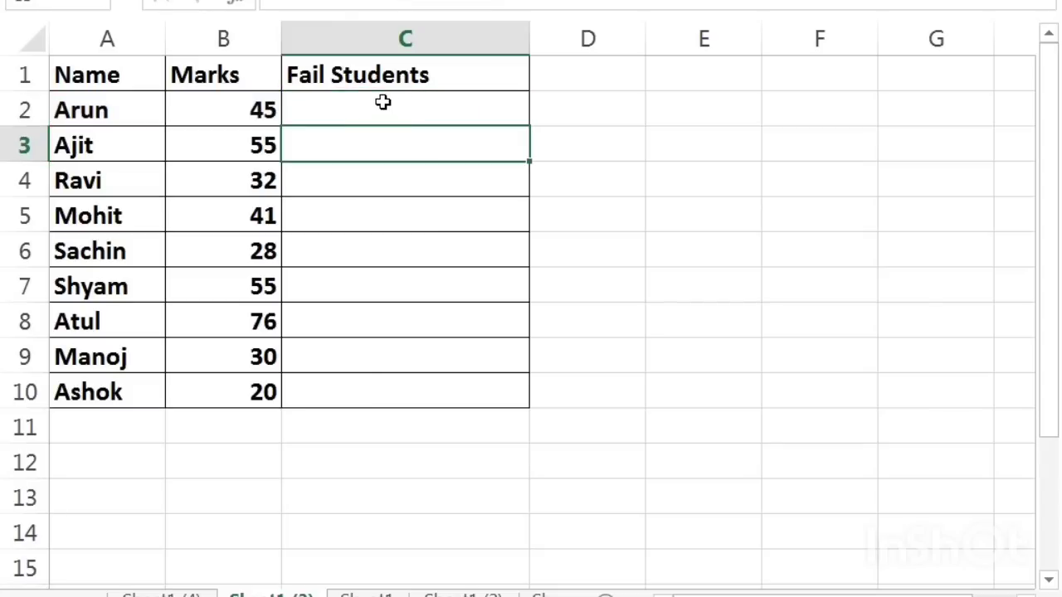
# Step: Copy the Fail Students formula from C2 down through C10 and check rows 4 and 6 against their marks
pyautogui.click(380, 102)
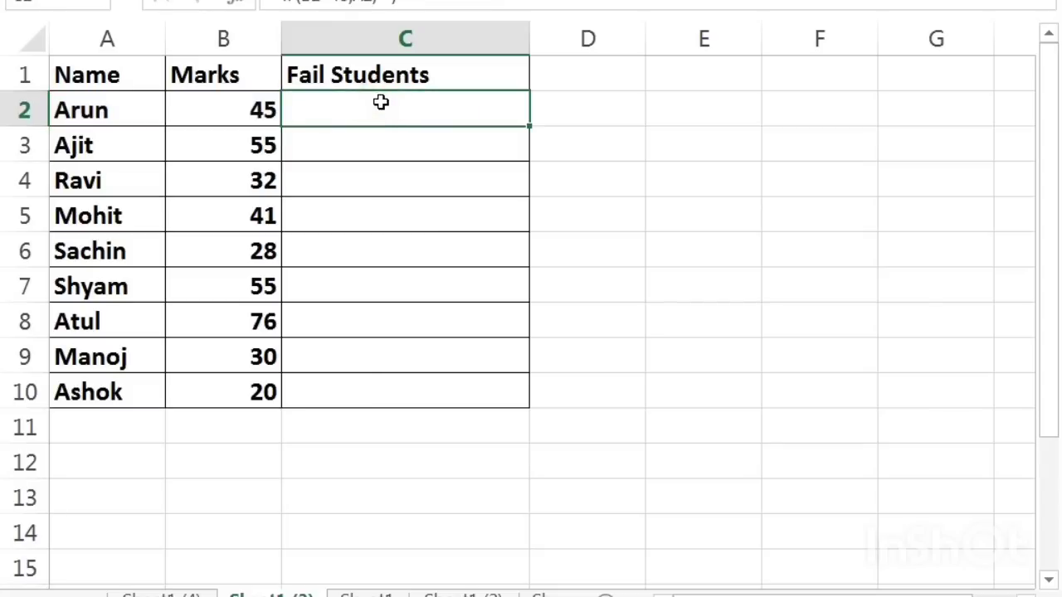
pyautogui.hotkey('ctrl', 'c')
pyautogui.hotkey('shift', 'Down')
pyautogui.hotkey('shift', 'Down')
pyautogui.hotkey('shift', 'Down')
pyautogui.hotkey('shift', 'Down')
pyautogui.hotkey('shift', 'Down')
pyautogui.hotkey('shift', 'Down')
pyautogui.hotkey('shift', 'Down')
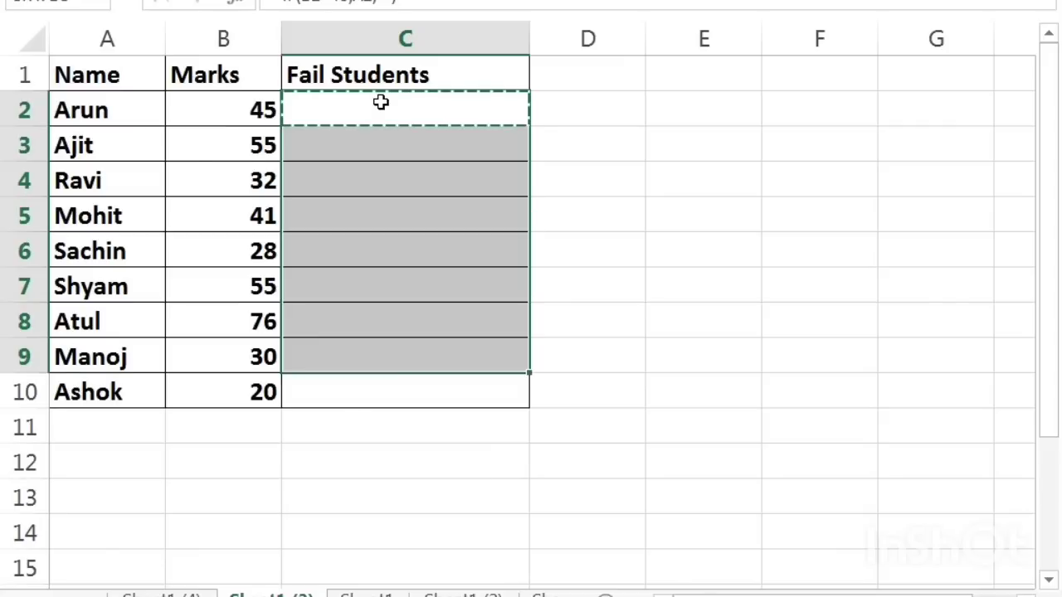
pyautogui.hotkey('shift', 'Down')
pyautogui.hotkey('ctrl', 'v')
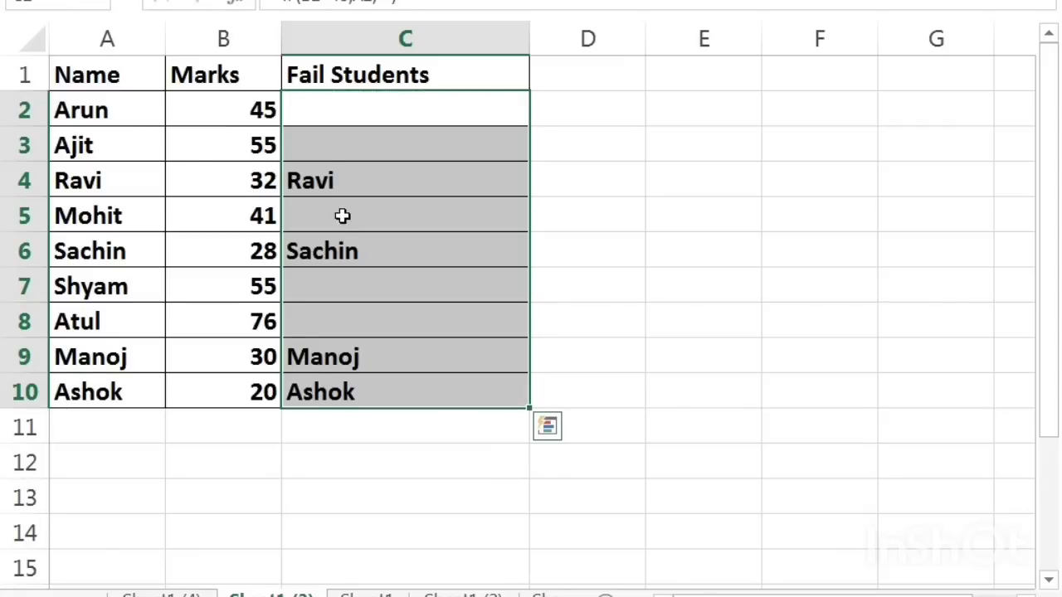
pyautogui.click(348, 168)
pyautogui.click(251, 180)
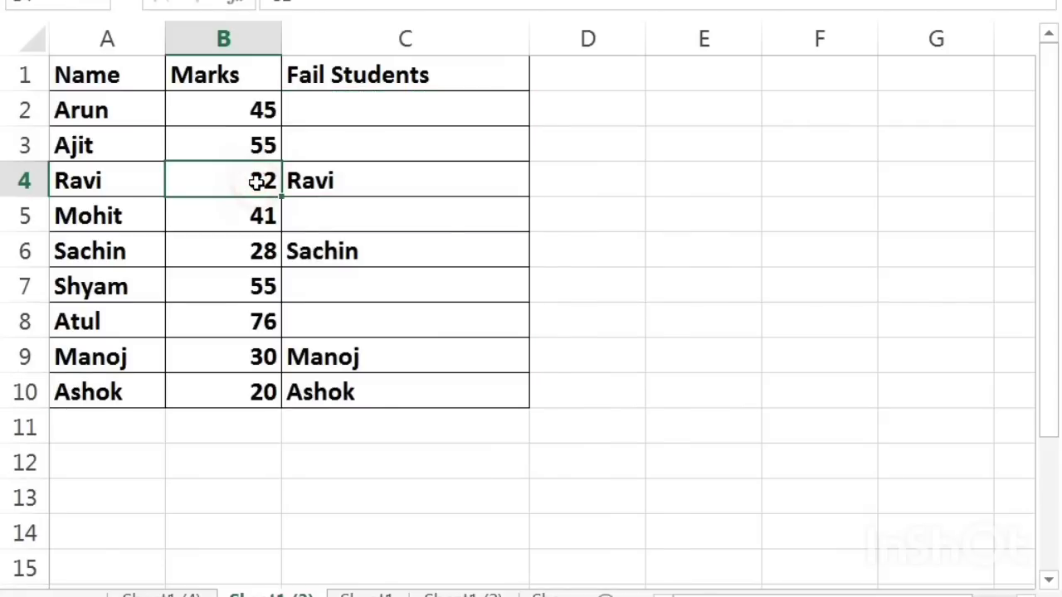
pyautogui.click(358, 180)
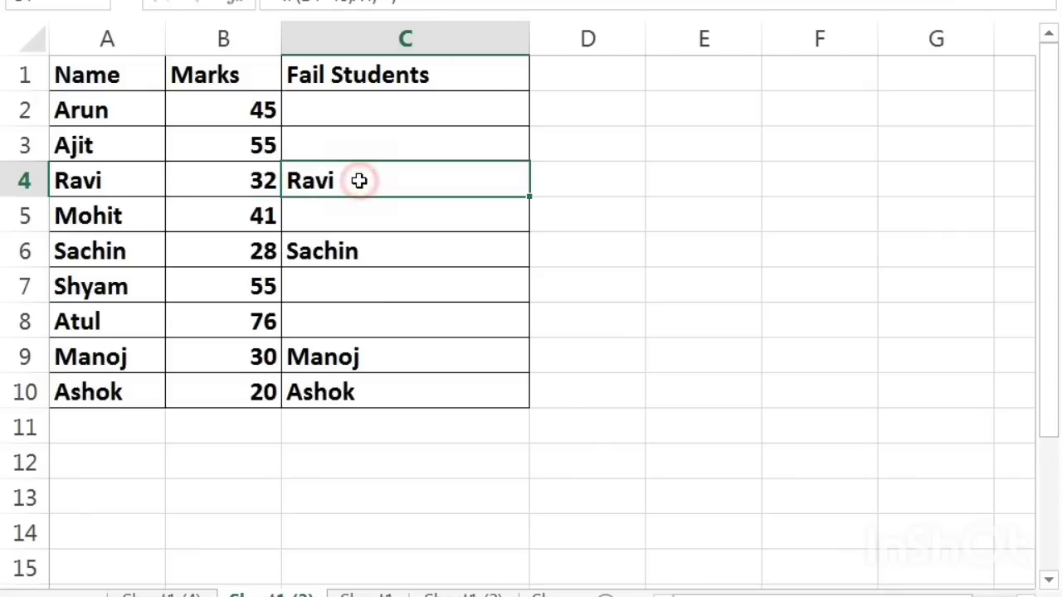
pyautogui.click(252, 256)
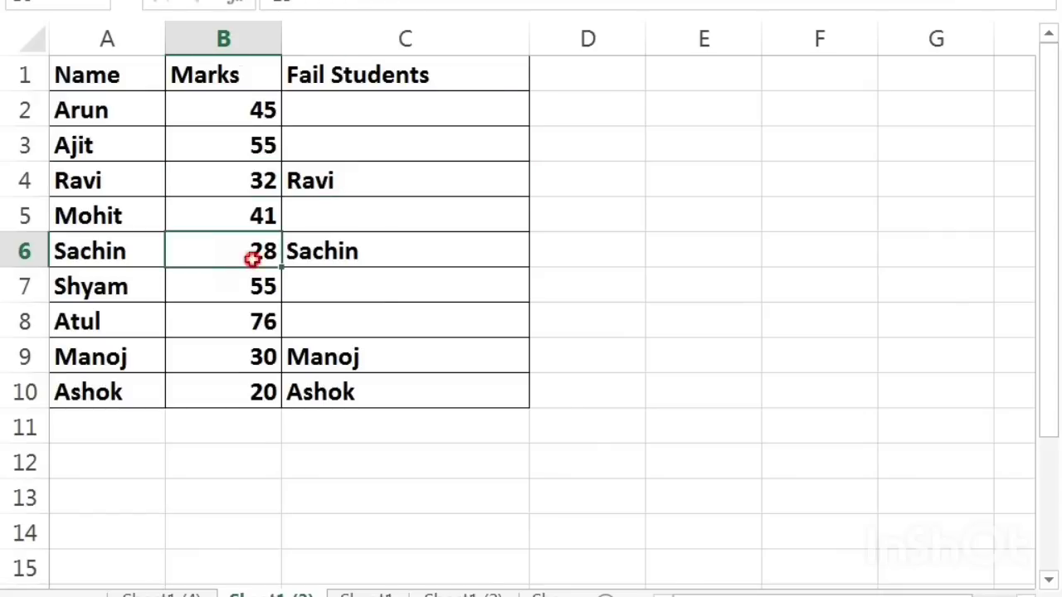
pyautogui.click(338, 255)
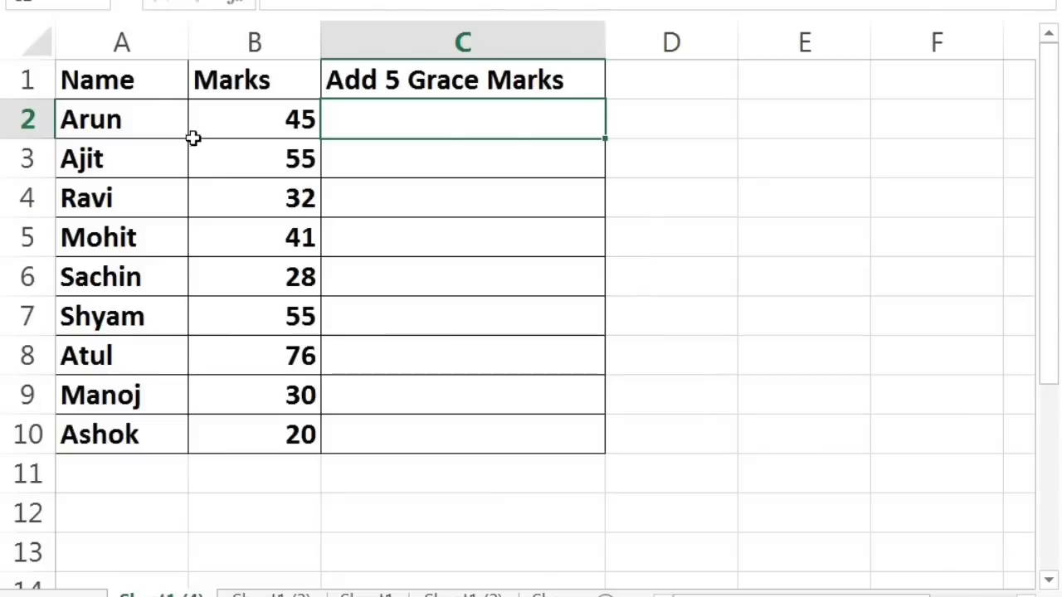
# Step: Begin an IF formula in C2 under Add 5 Grace Marks with the logical test B2<40
pyautogui.click(191, 143)
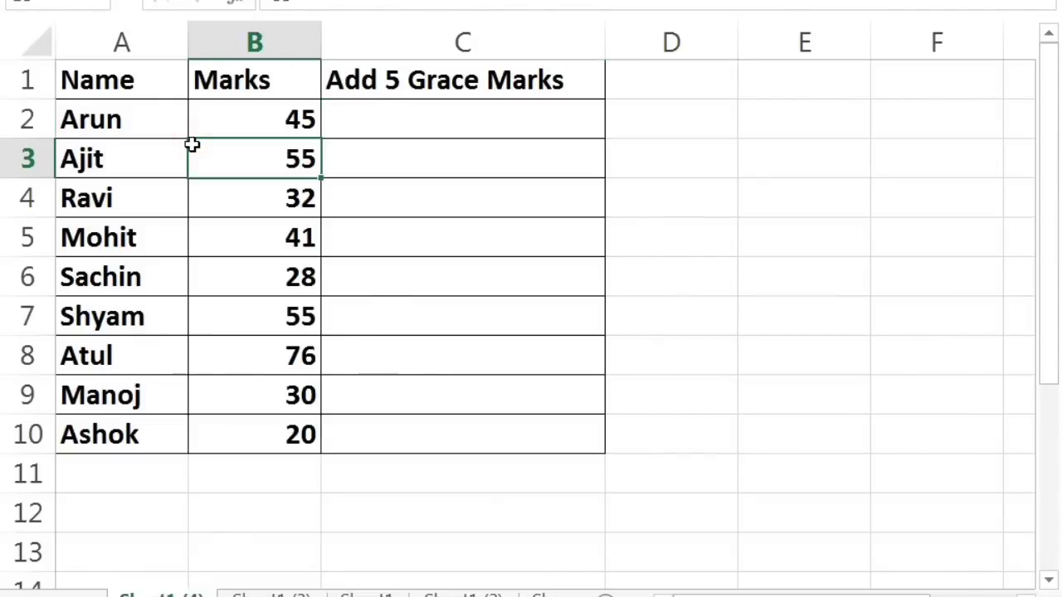
pyautogui.click(218, 128)
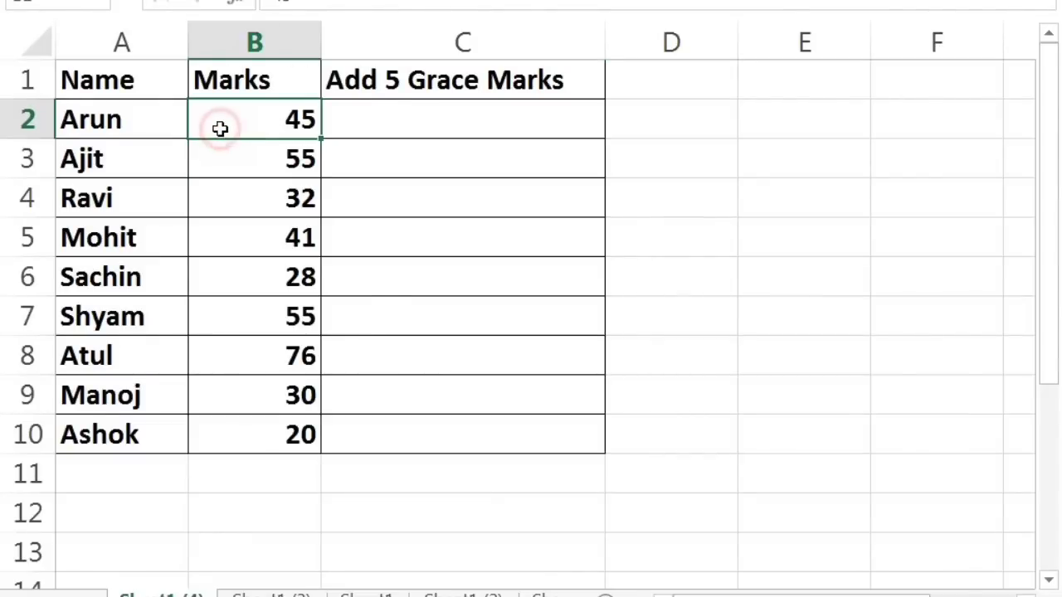
pyautogui.click(356, 111)
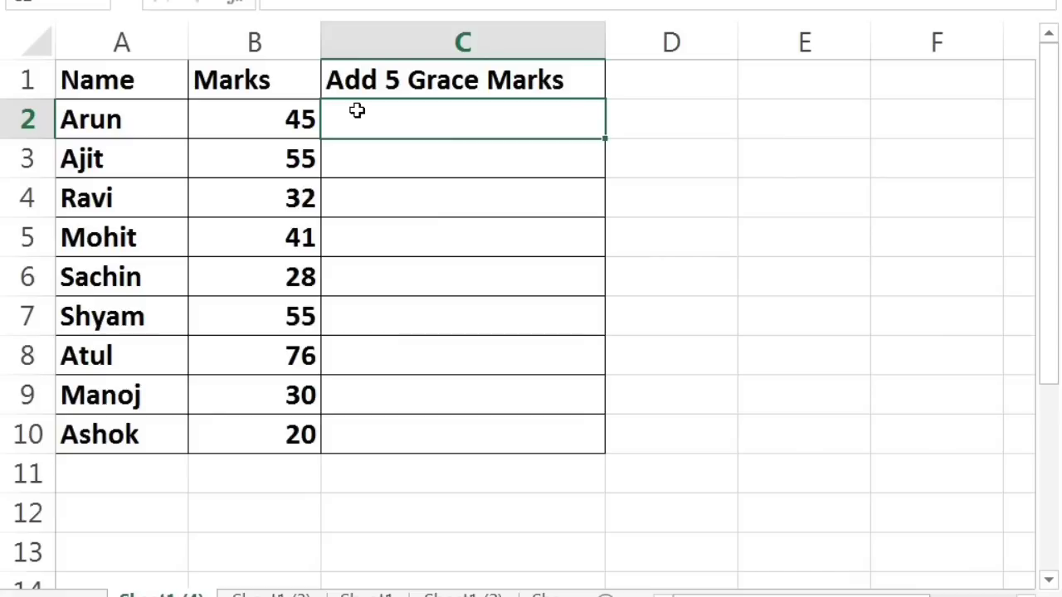
pyautogui.press('Down')
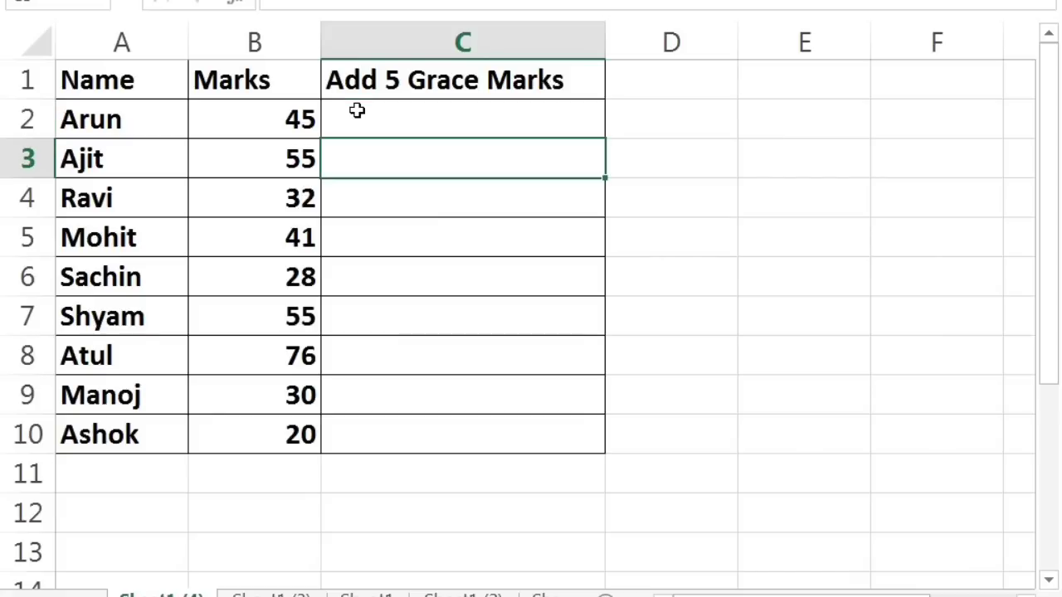
pyautogui.click(357, 110)
pyautogui.write('=if')
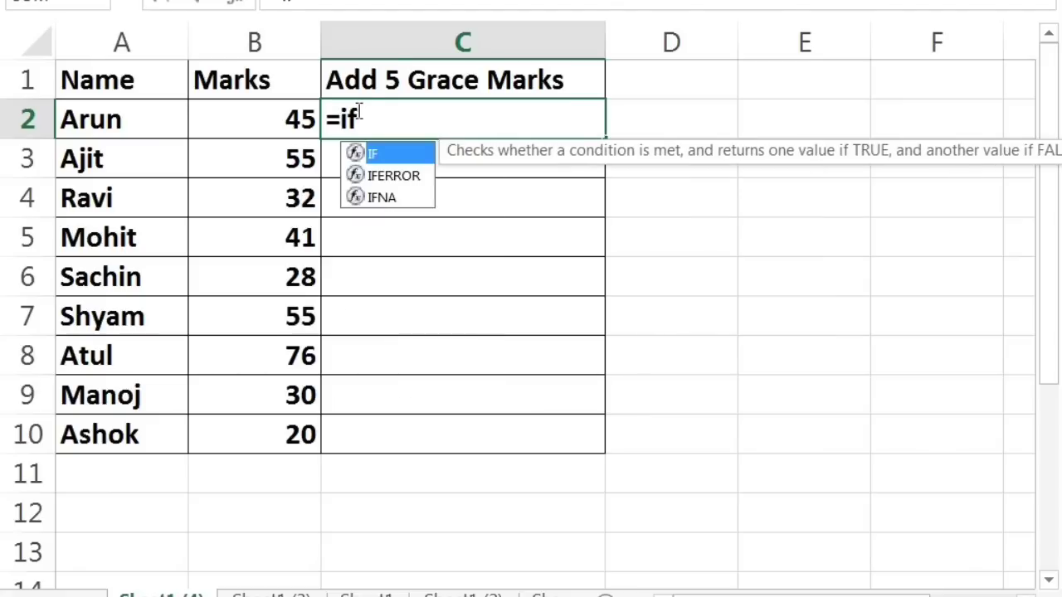
pyautogui.press('Tab')
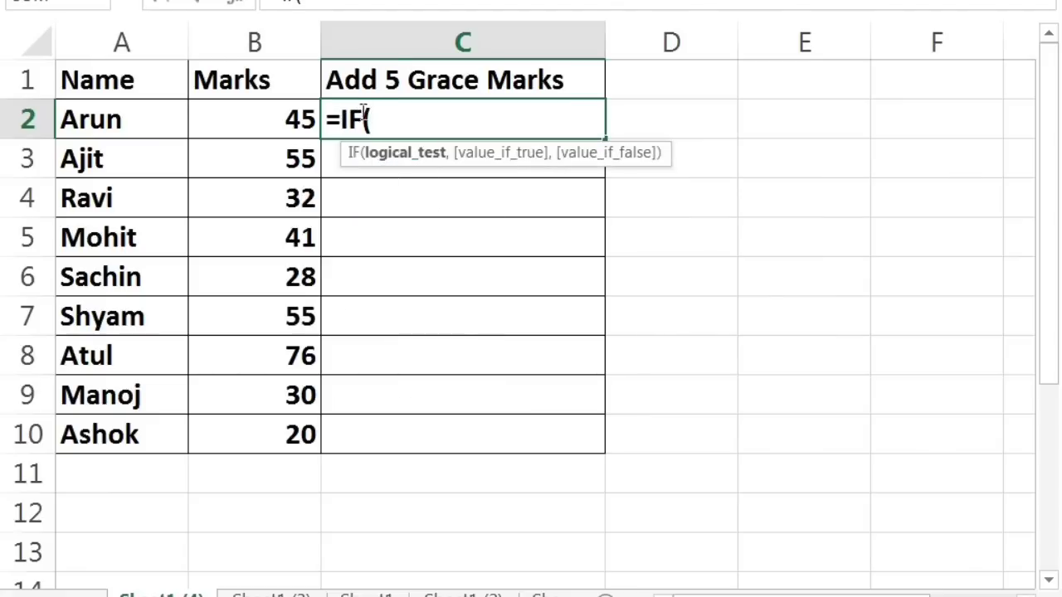
pyautogui.click(275, 121)
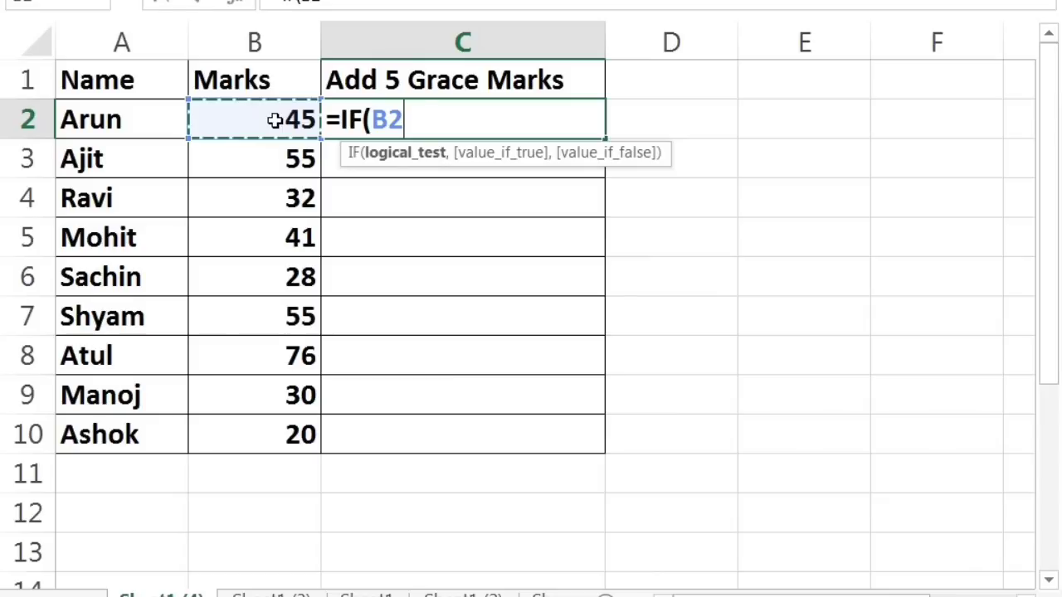
pyautogui.write('<40')
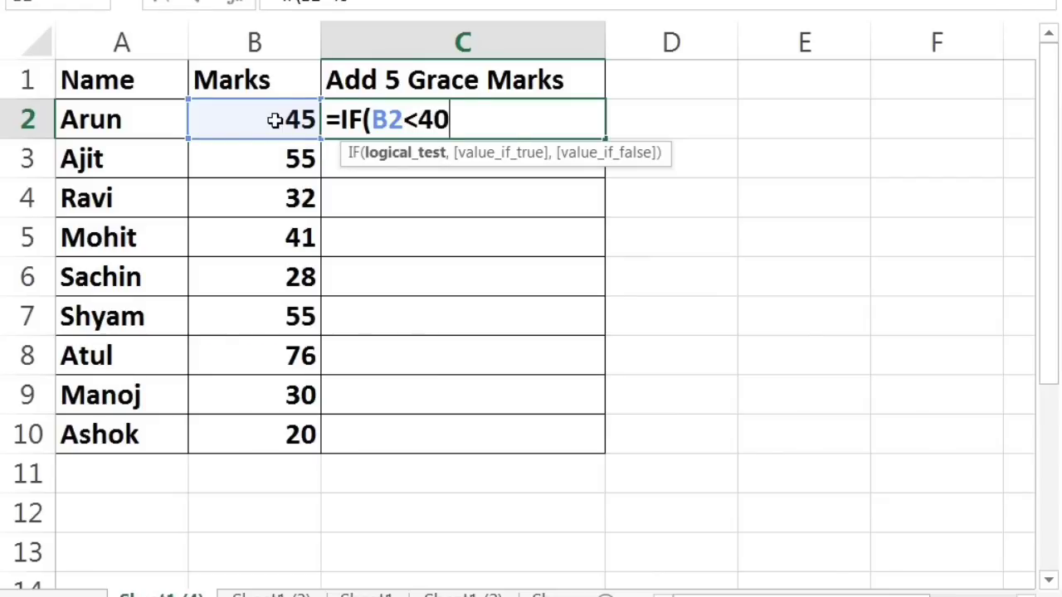
pyautogui.write(',')
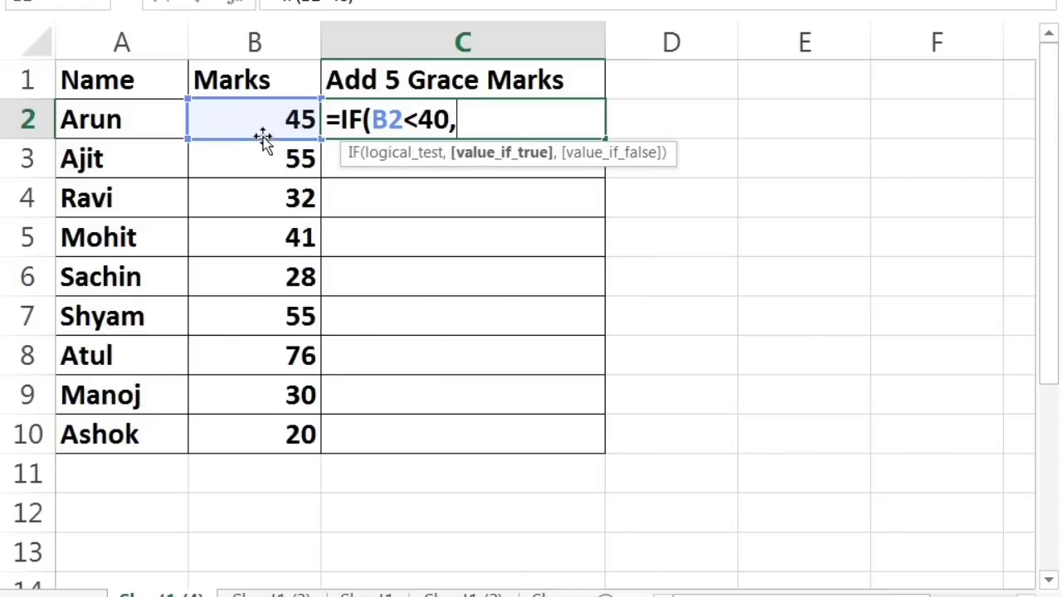
# Step: Complete the grace marks formula with B2+5 as the value if true and B2 as the value if false, and enter it
pyautogui.click(261, 125)
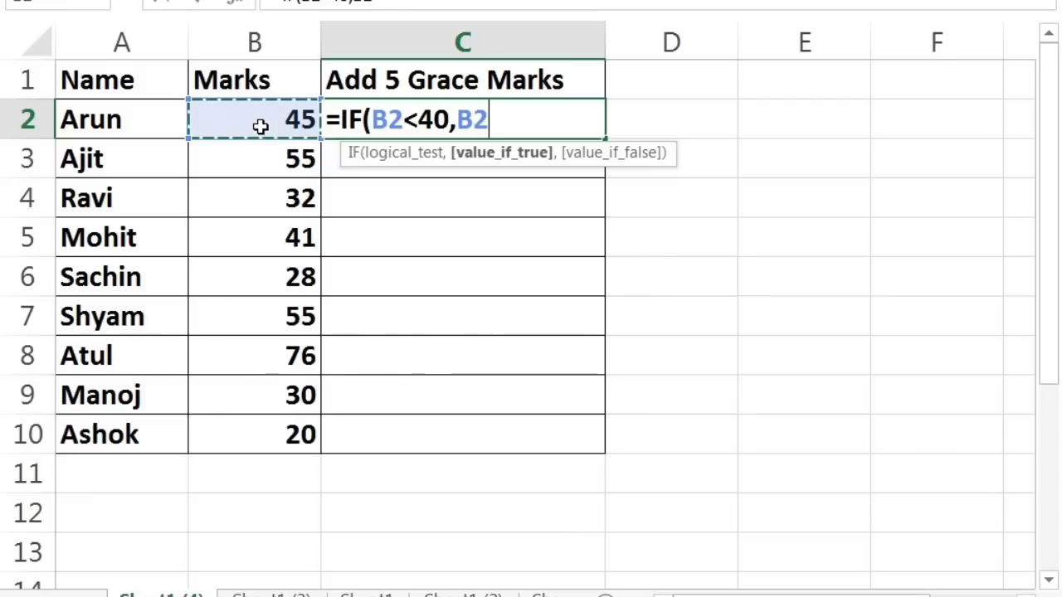
pyautogui.write('+5,')
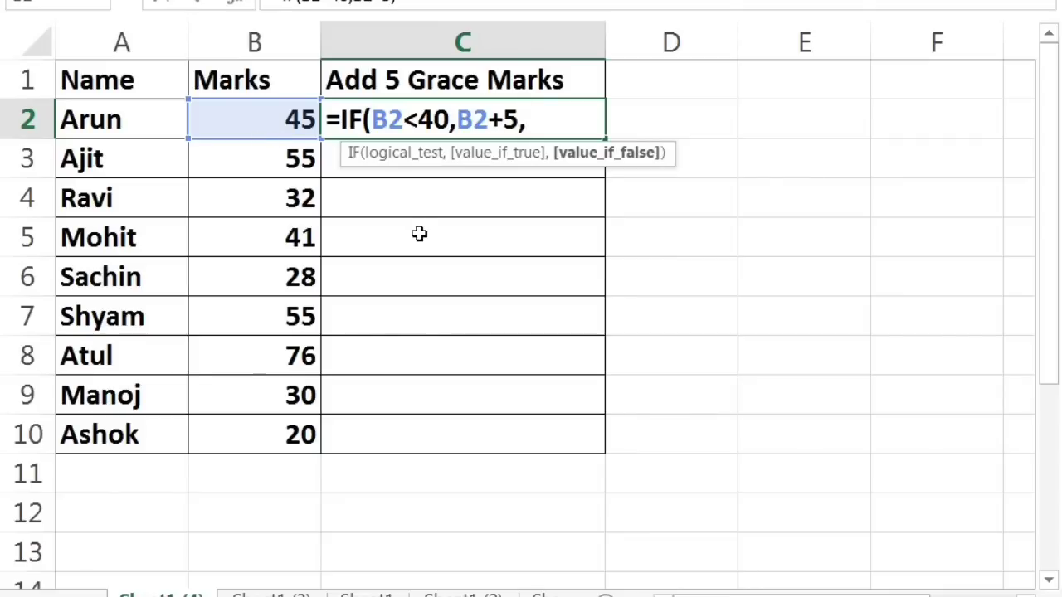
pyautogui.click(279, 123)
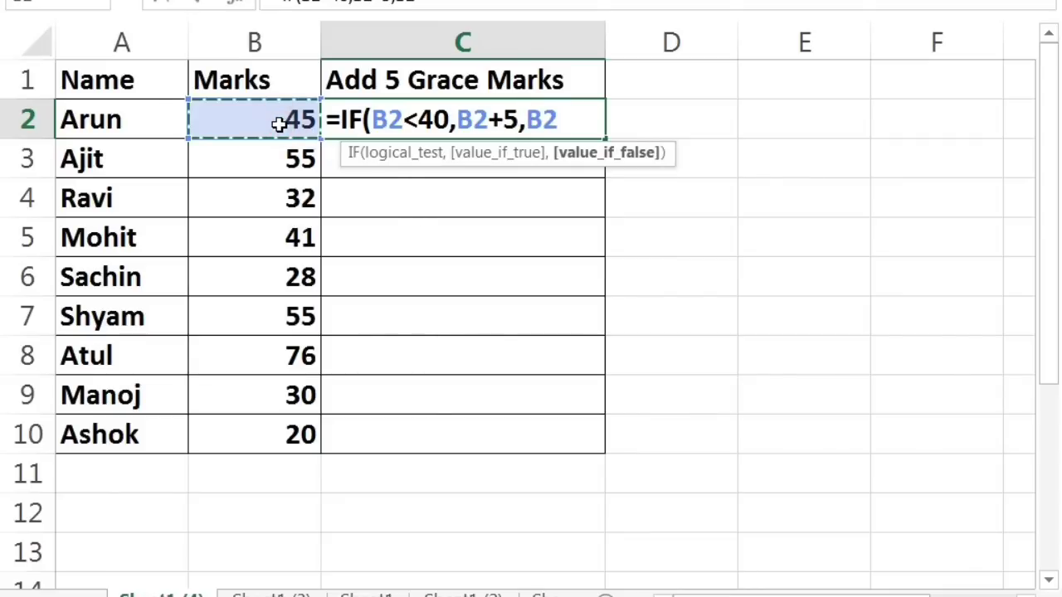
pyautogui.write(')')
pyautogui.press('Return')
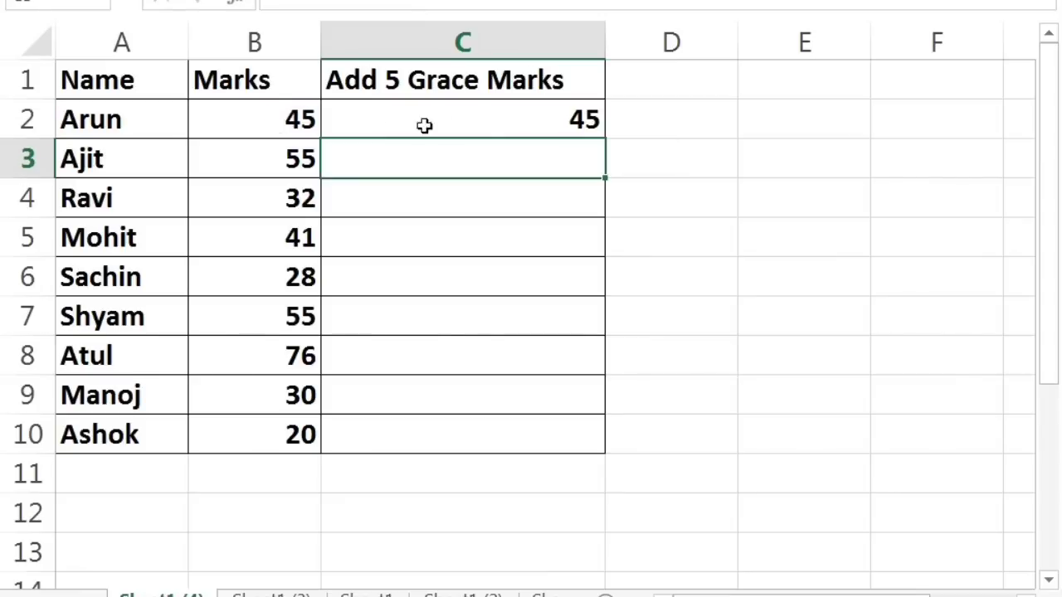
# Step: Copy the grace marks formula from C2 down through C10 and check the original mark in row 4
pyautogui.click(465, 126)
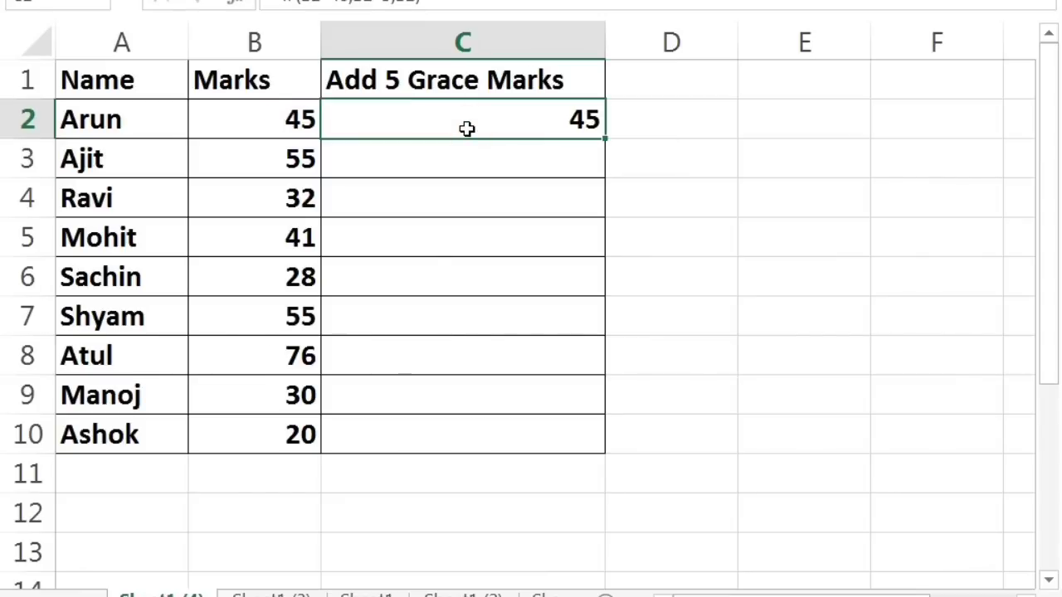
pyautogui.hotkey('ctrl', 'c')
pyautogui.hotkey('shift', 'Down')
pyautogui.hotkey('shift', 'Down')
pyautogui.hotkey('shift', 'Down')
pyautogui.hotkey('shift', 'Down')
pyautogui.hotkey('shift', 'Down')
pyautogui.hotkey('shift', 'Down')
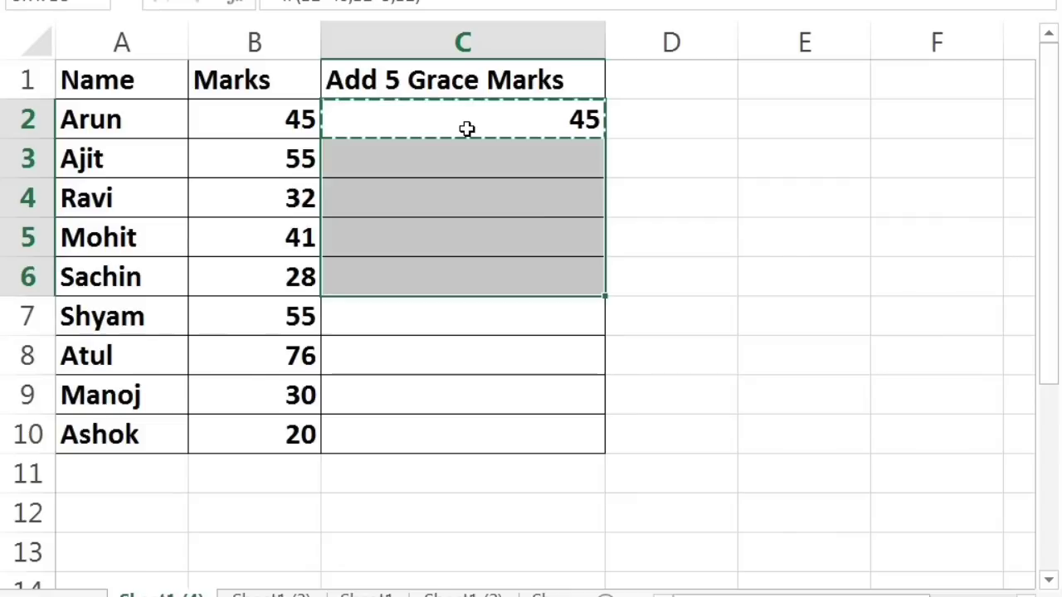
pyautogui.hotkey('shift', 'Down')
pyautogui.hotkey('shift', 'Down')
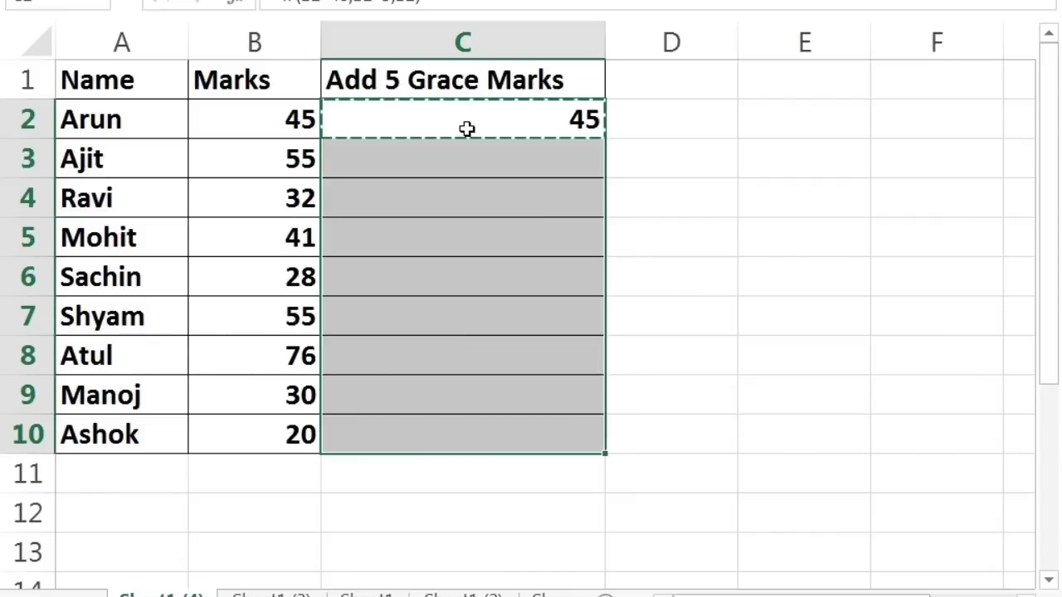
pyautogui.hotkey('ctrl', 'v')
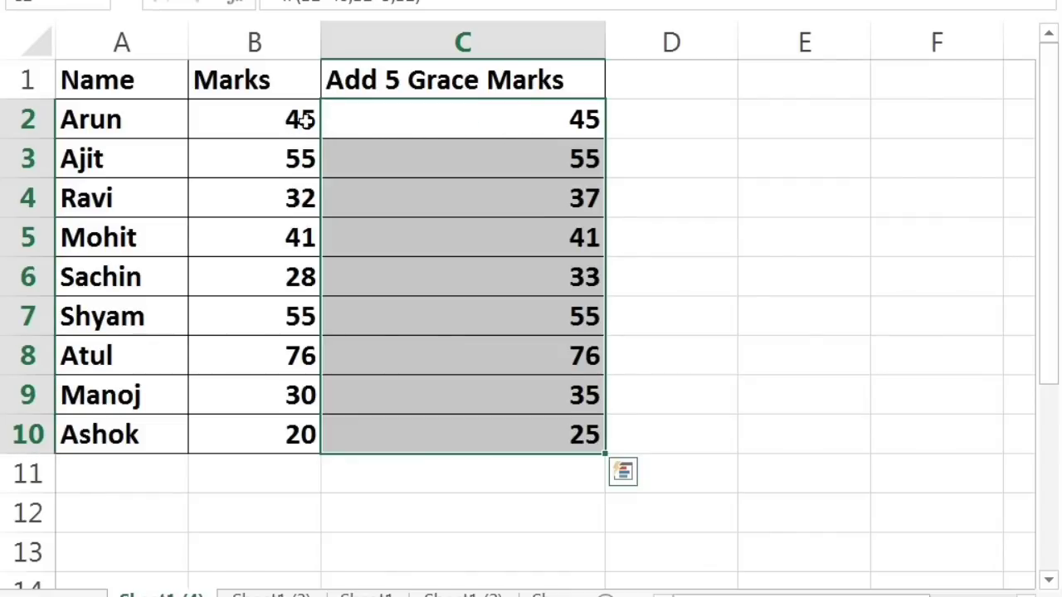
pyautogui.click(294, 197)
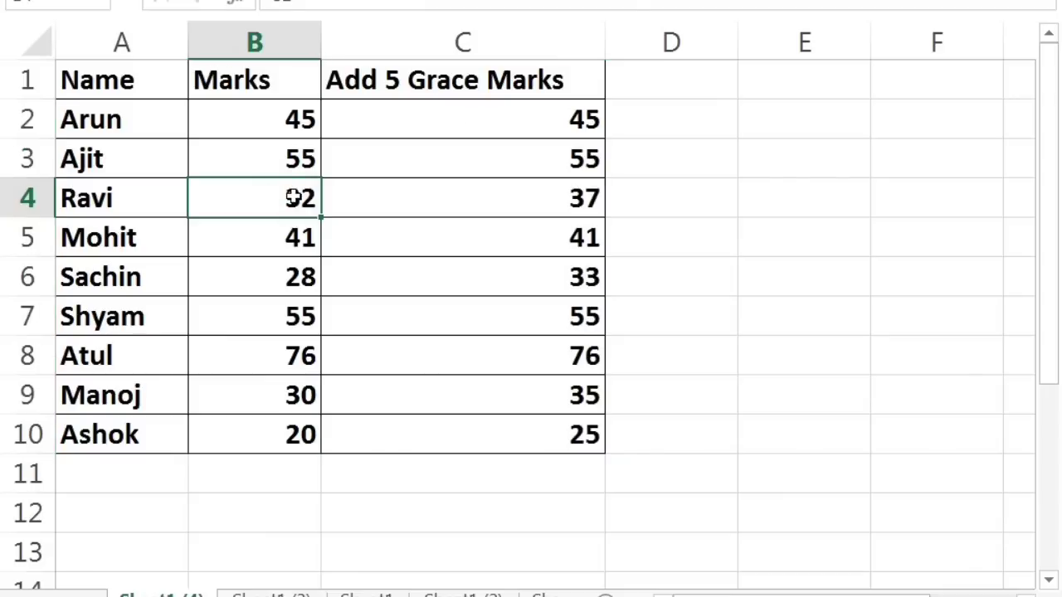
# Step: Check the grace marks results in rows 4 and 6 against the original marks, and review the formula in C2
pyautogui.click(514, 194)
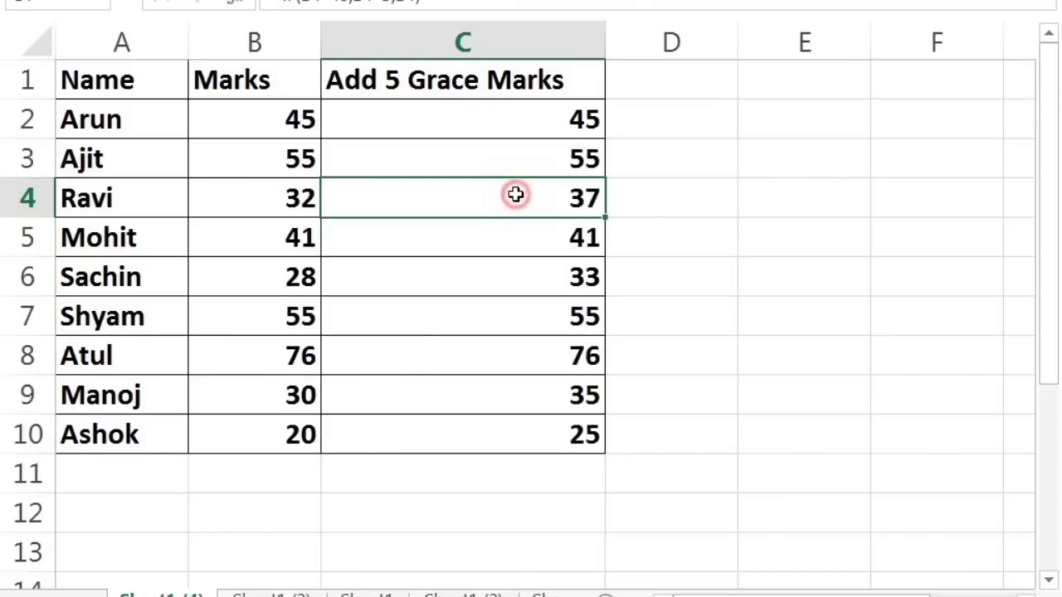
pyautogui.click(293, 283)
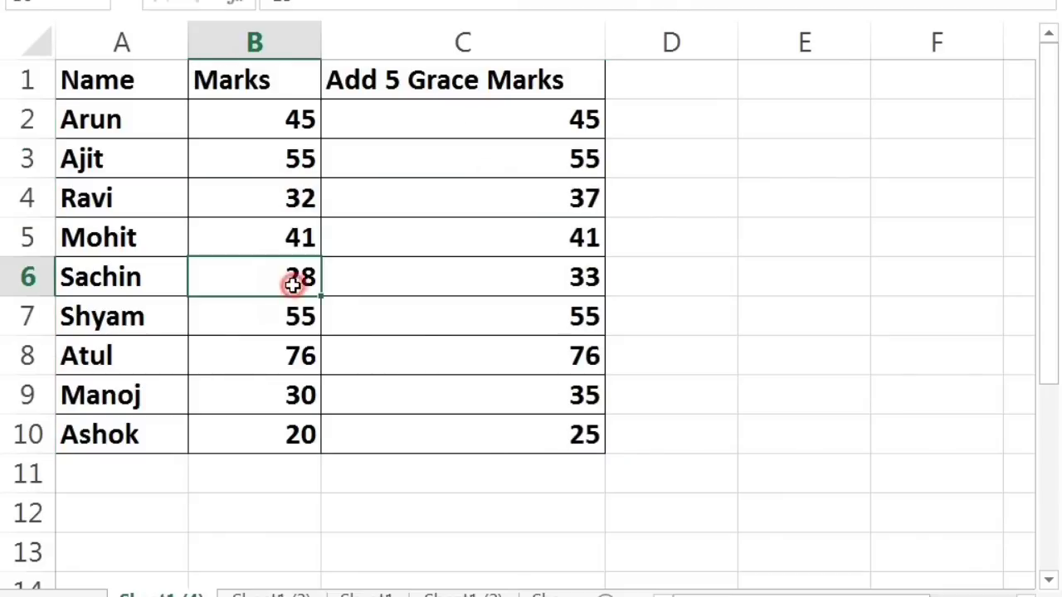
pyautogui.click(438, 290)
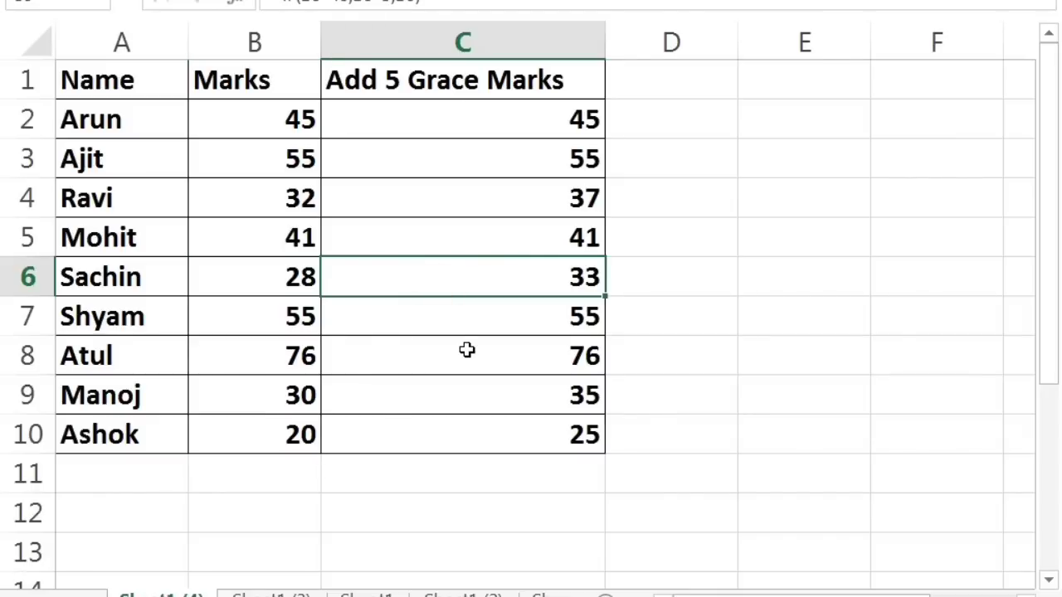
pyautogui.click(514, 122)
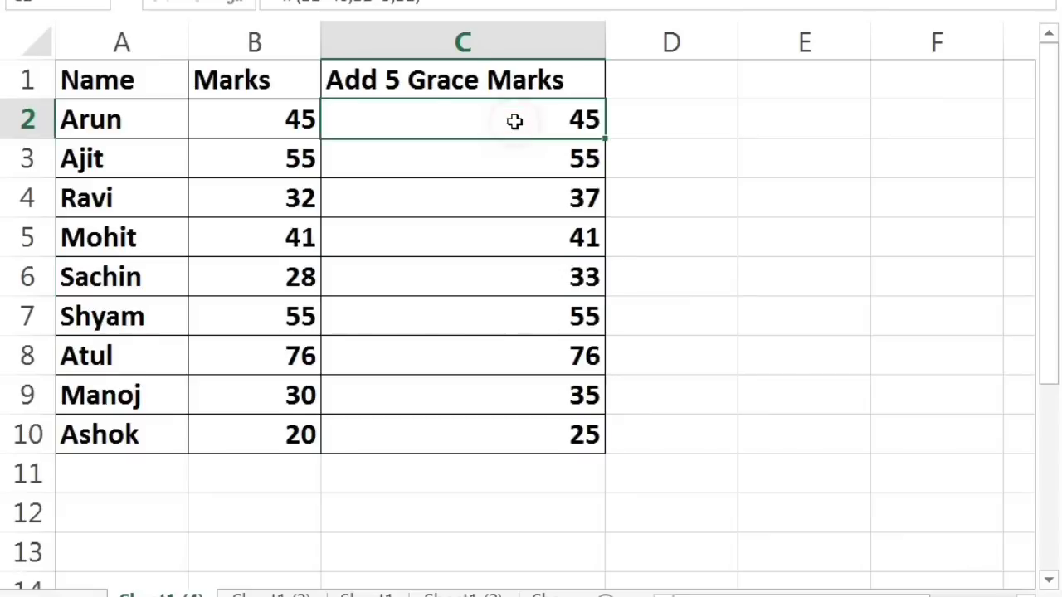
pyautogui.doubleClick(514, 122)
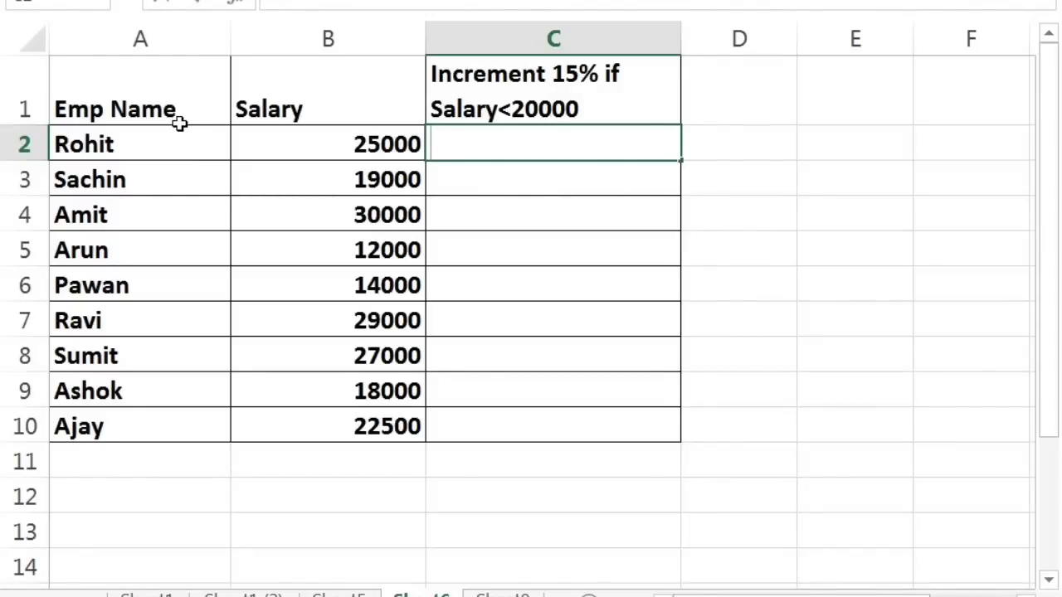
# Step: On the employee salary sheet, begin an IF formula in C2 with the logical test B2<20000
pyautogui.click(498, 191)
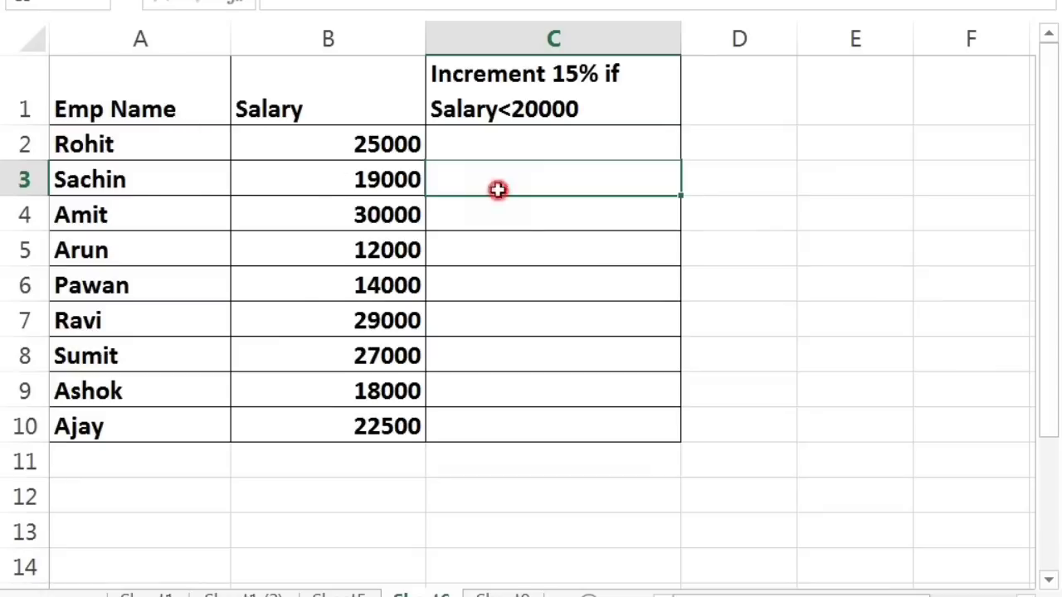
pyautogui.click(493, 147)
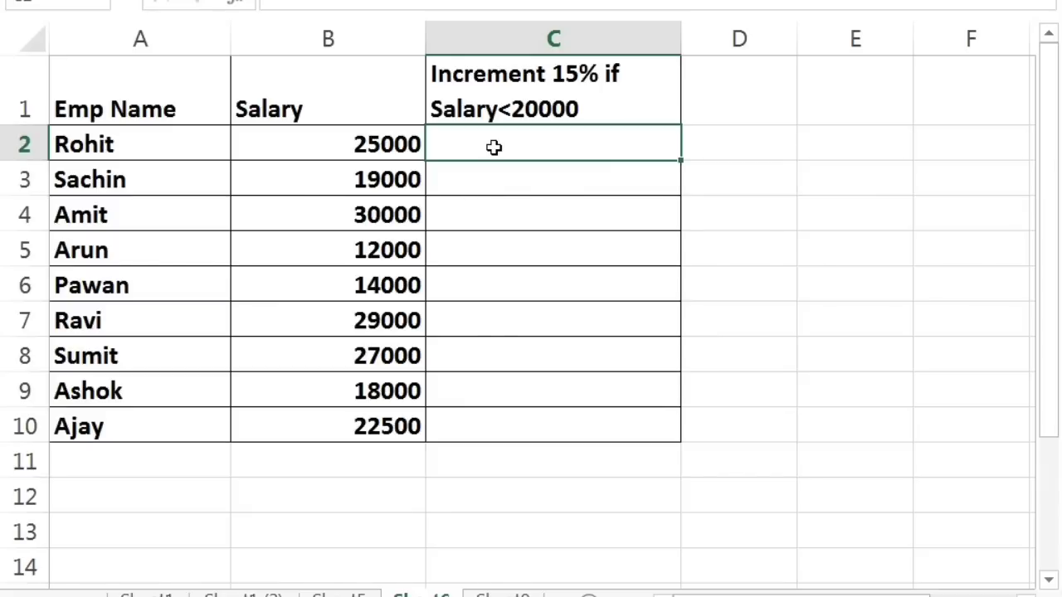
pyautogui.click(495, 178)
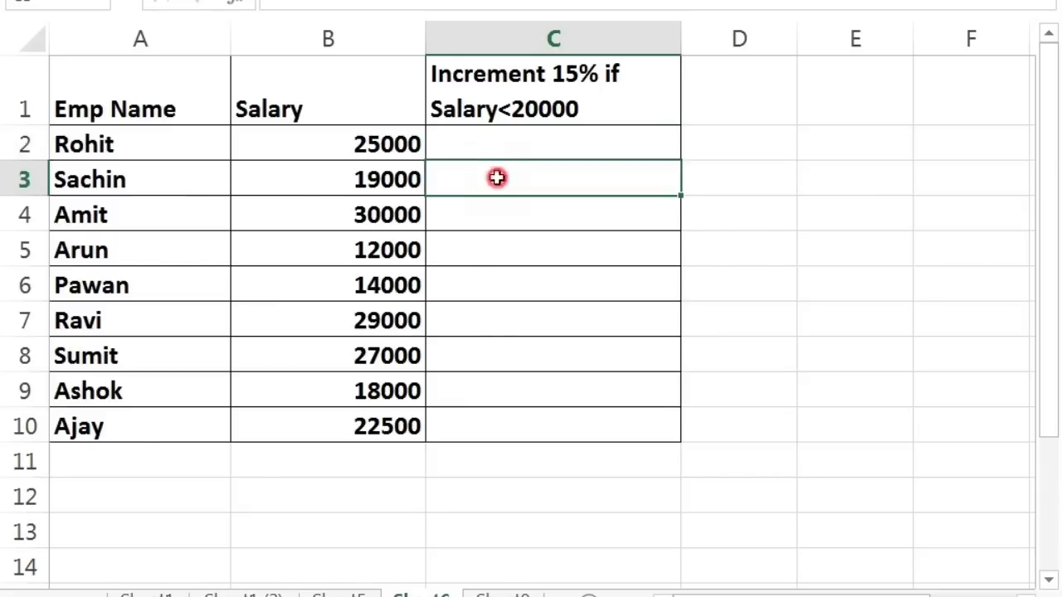
pyautogui.click(495, 147)
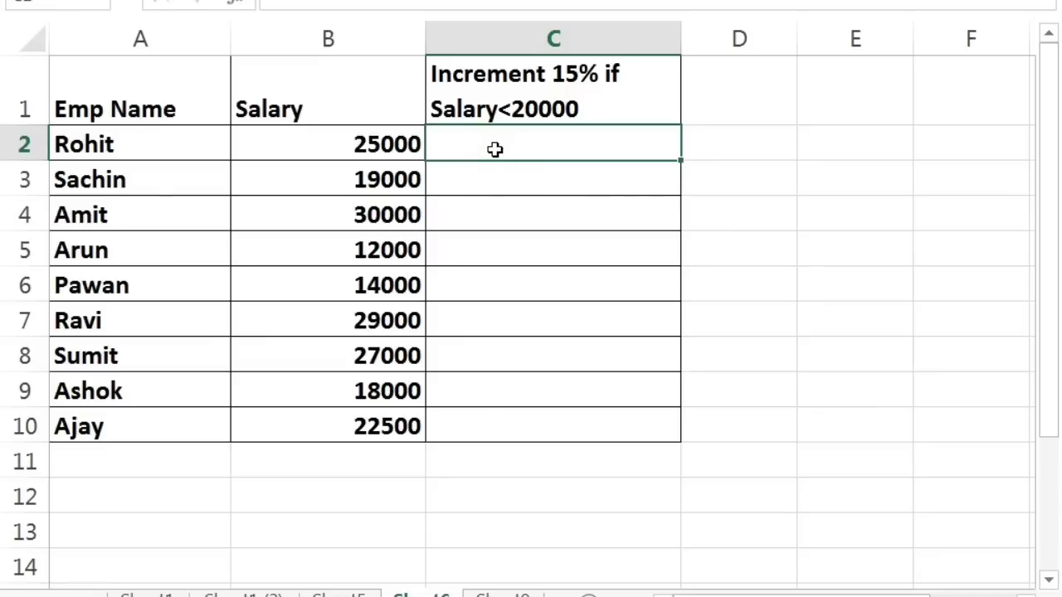
pyautogui.write('=if')
pyautogui.press('Tab')
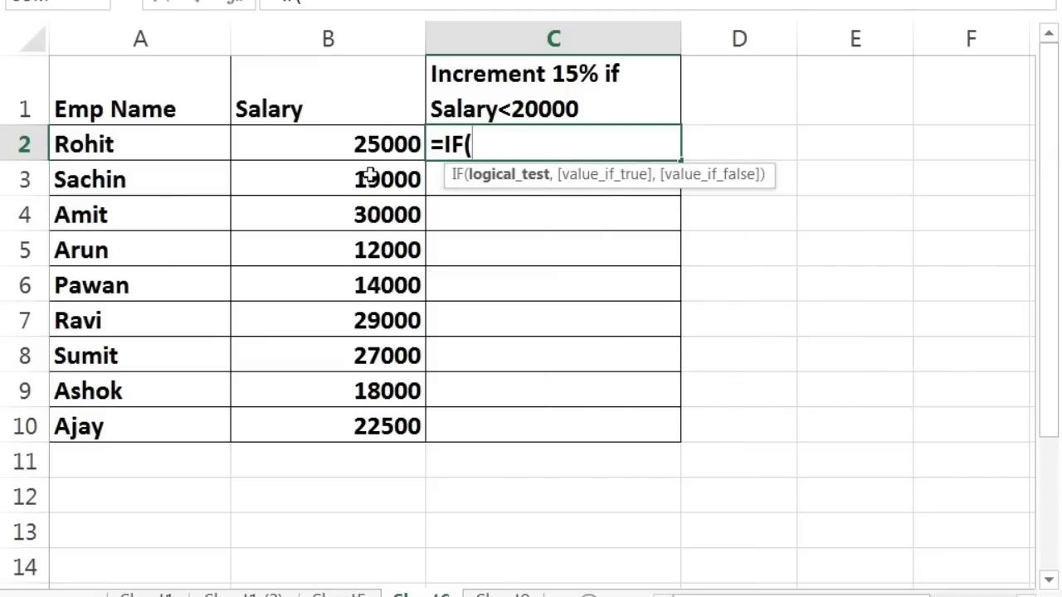
pyautogui.click(353, 144)
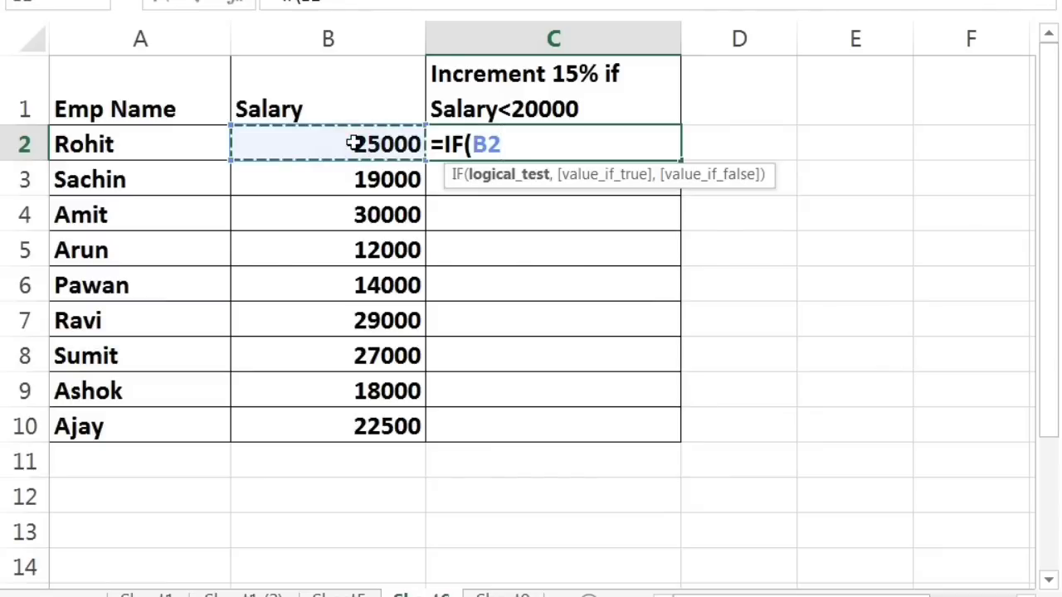
pyautogui.write('<')
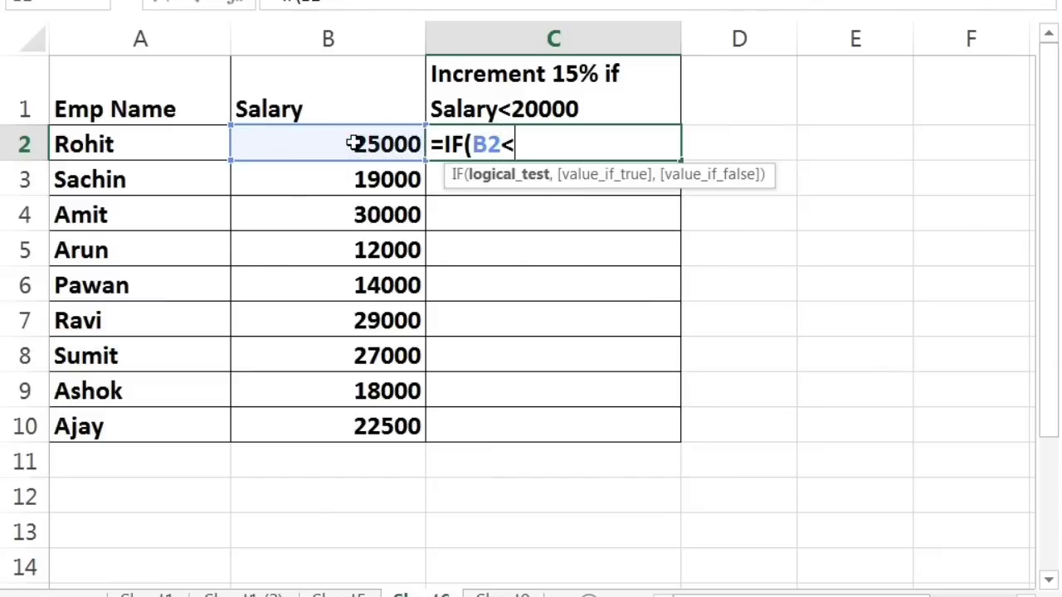
pyautogui.write('2000')
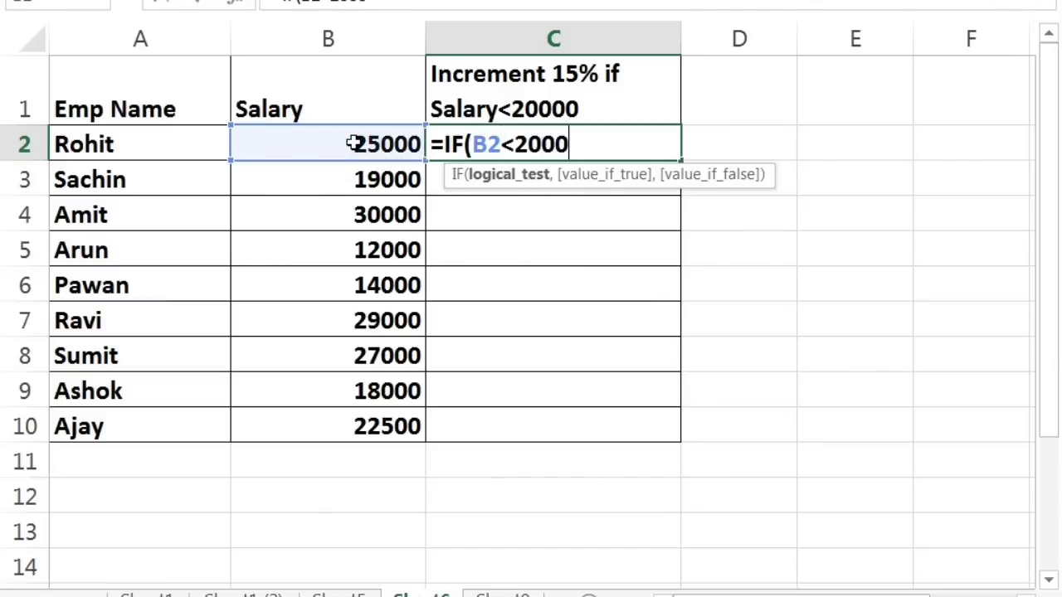
pyautogui.write('0,')
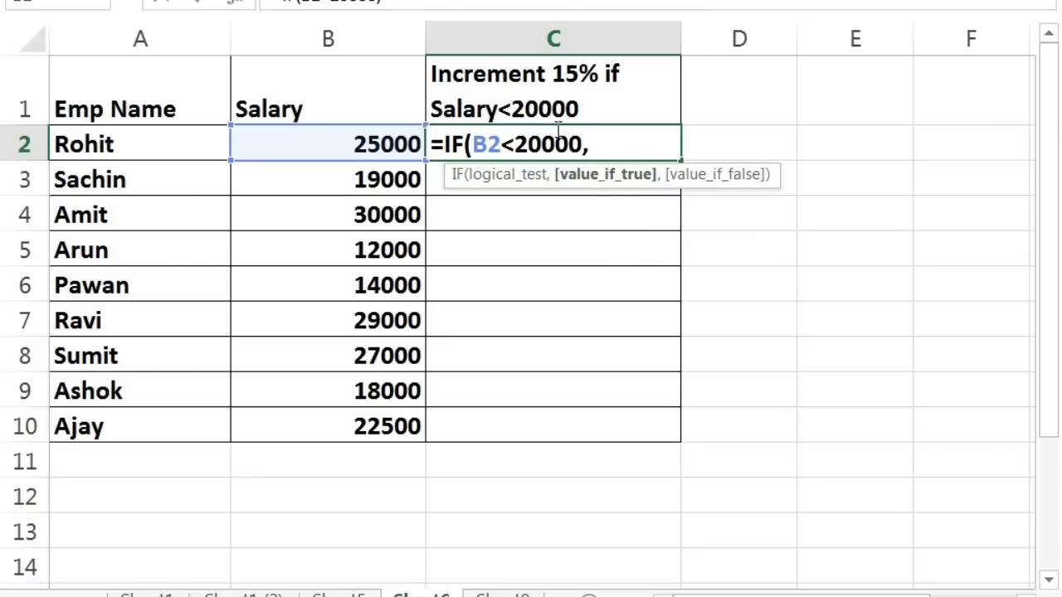
# Step: Complete the increment formula with B2+B2*15% as the value if true and B2 as the value if false, and enter it
pyautogui.click(362, 145)
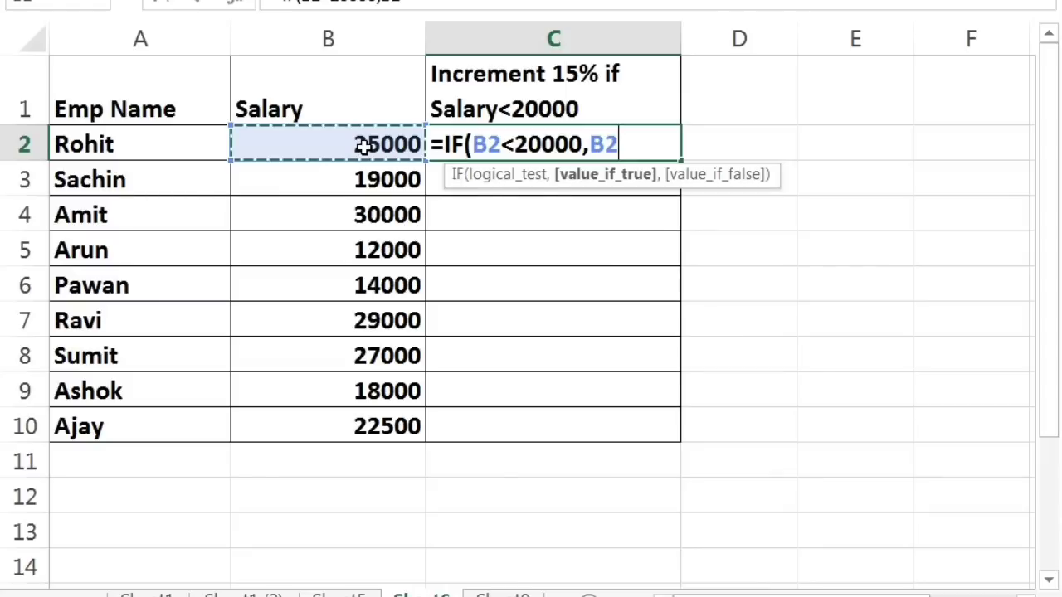
pyautogui.write('+')
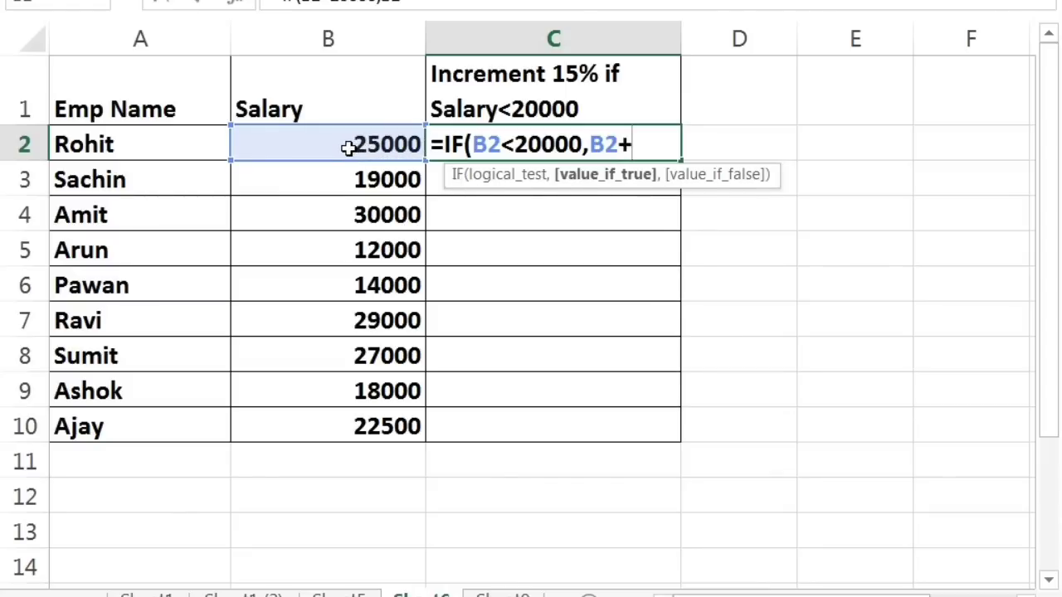
pyautogui.click(348, 147)
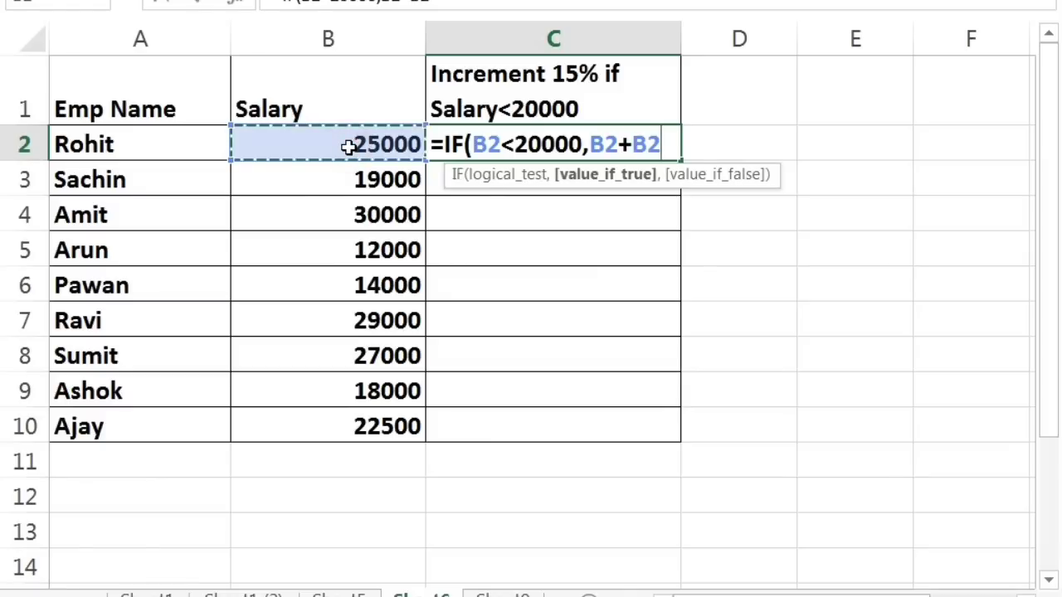
pyautogui.write('*')
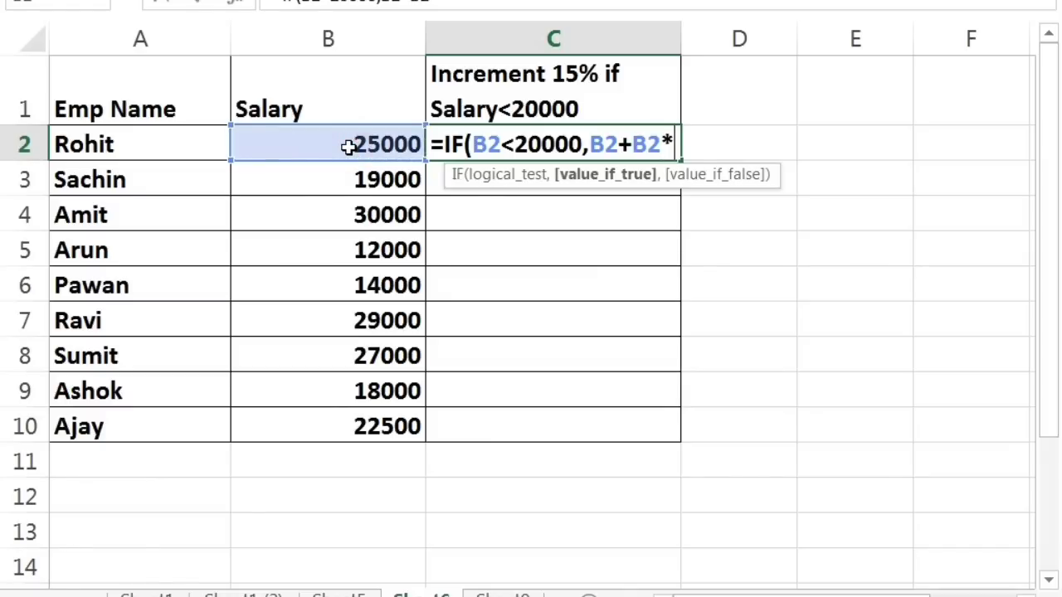
pyautogui.write('15%')
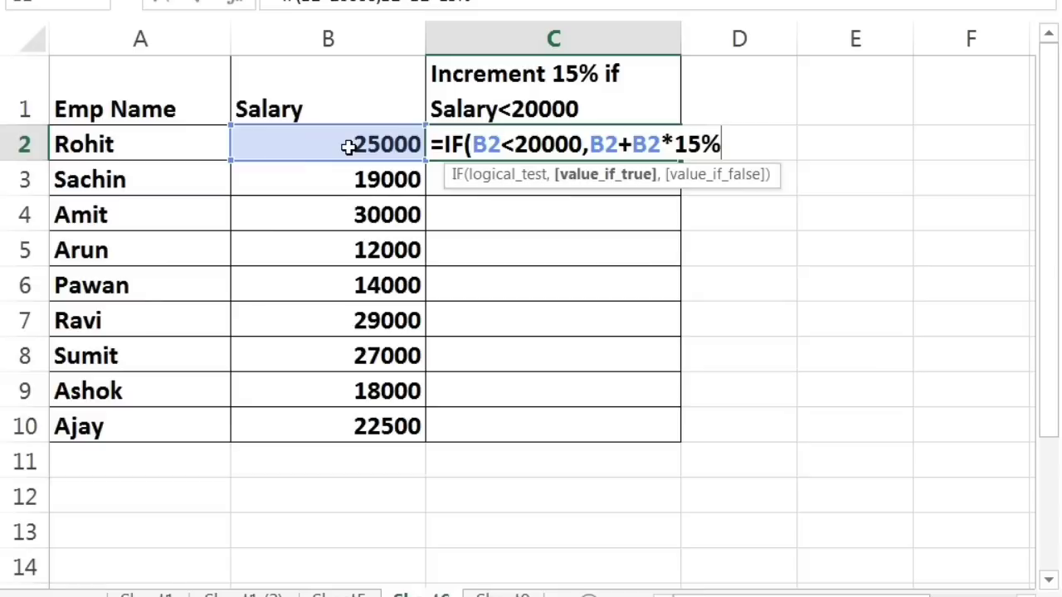
pyautogui.write(',')
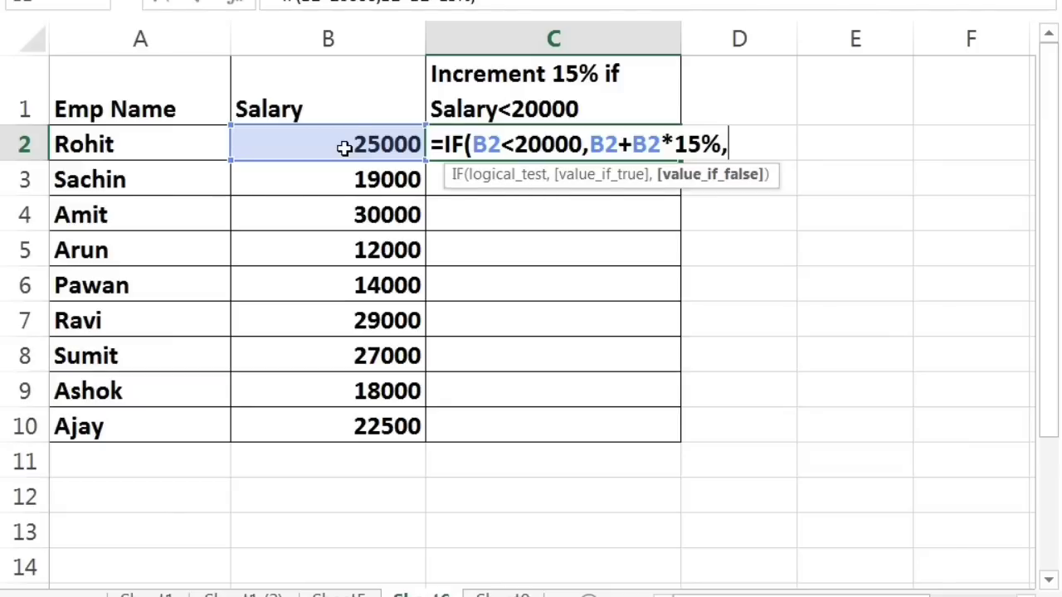
pyautogui.click(345, 148)
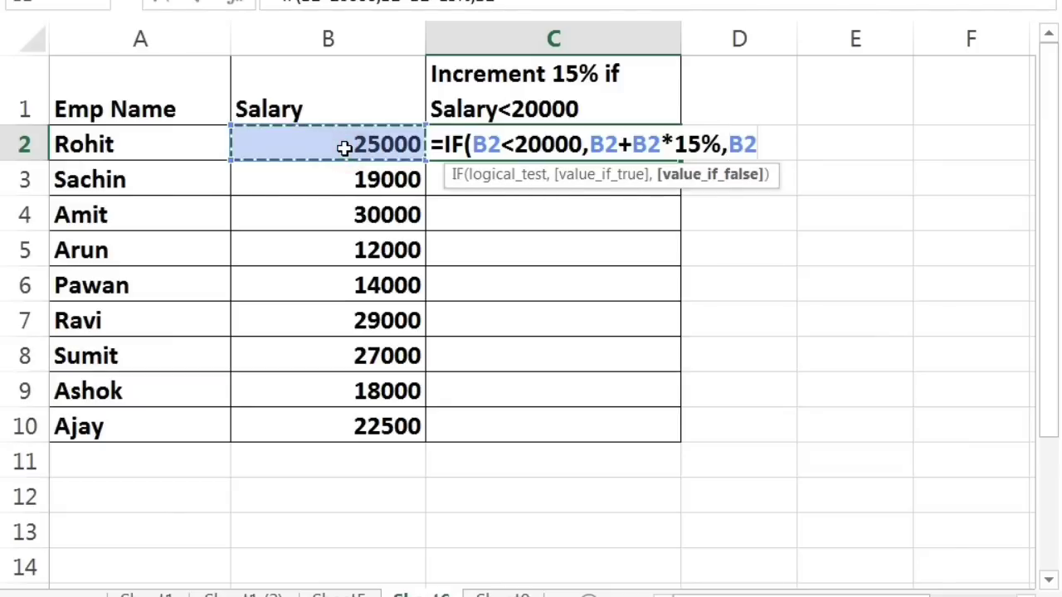
pyautogui.write(')')
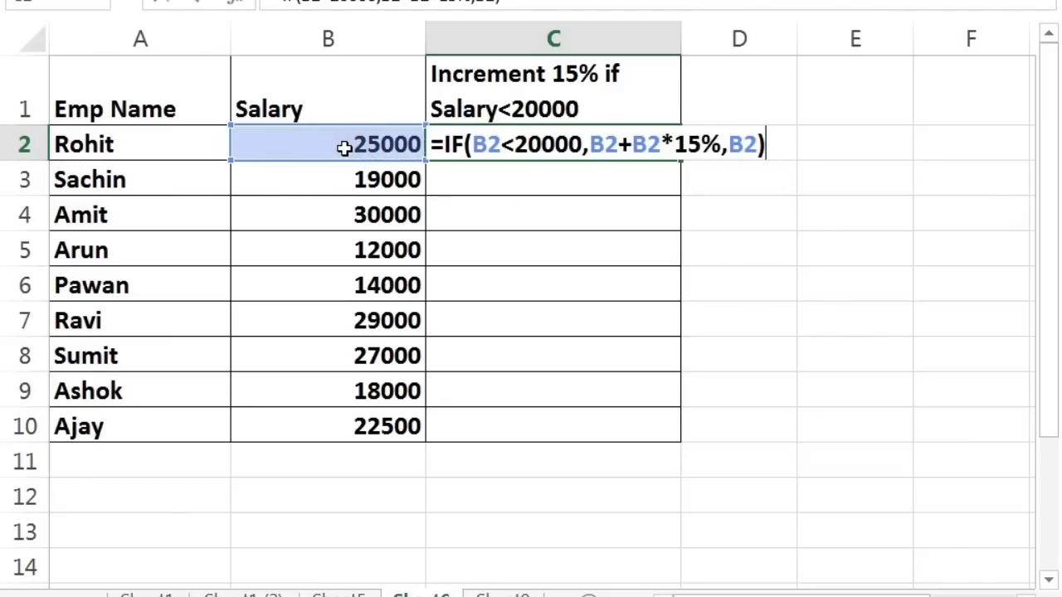
pyautogui.press('Return')
# Step: Copy the salary increment formula from C2 down through C10
pyautogui.click(514, 138)
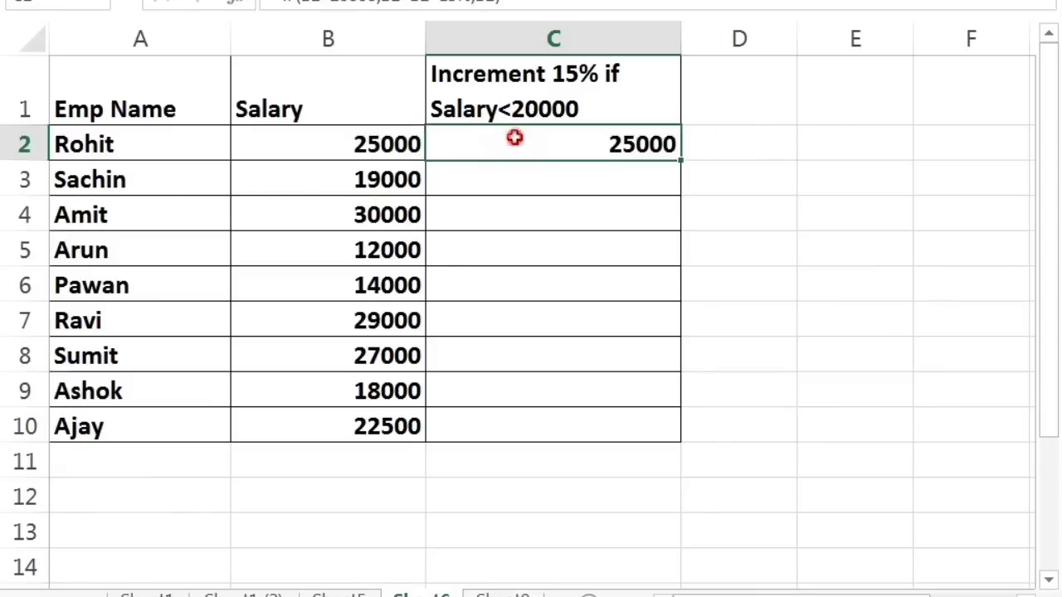
pyautogui.hotkey('ctrl', 'c')
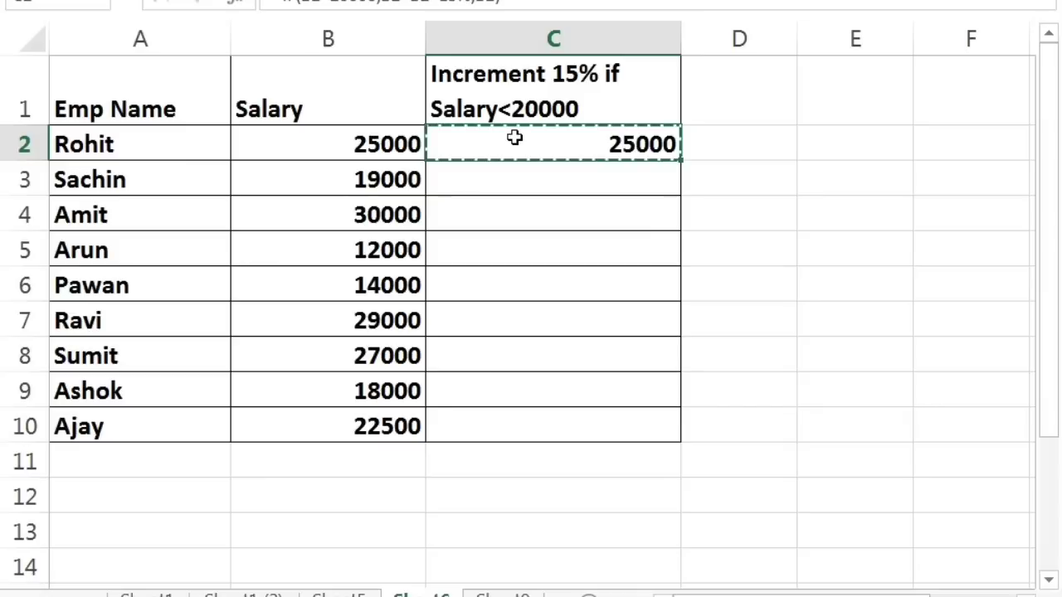
pyautogui.press('Down')
pyautogui.hotkey('shift', 'Down')
pyautogui.hotkey('shift', 'Down')
pyautogui.hotkey('shift', 'Down')
pyautogui.hotkey('shift', 'Down')
pyautogui.hotkey('shift', 'Down')
pyautogui.hotkey('shift', 'Down')
pyautogui.hotkey('shift', 'Down')
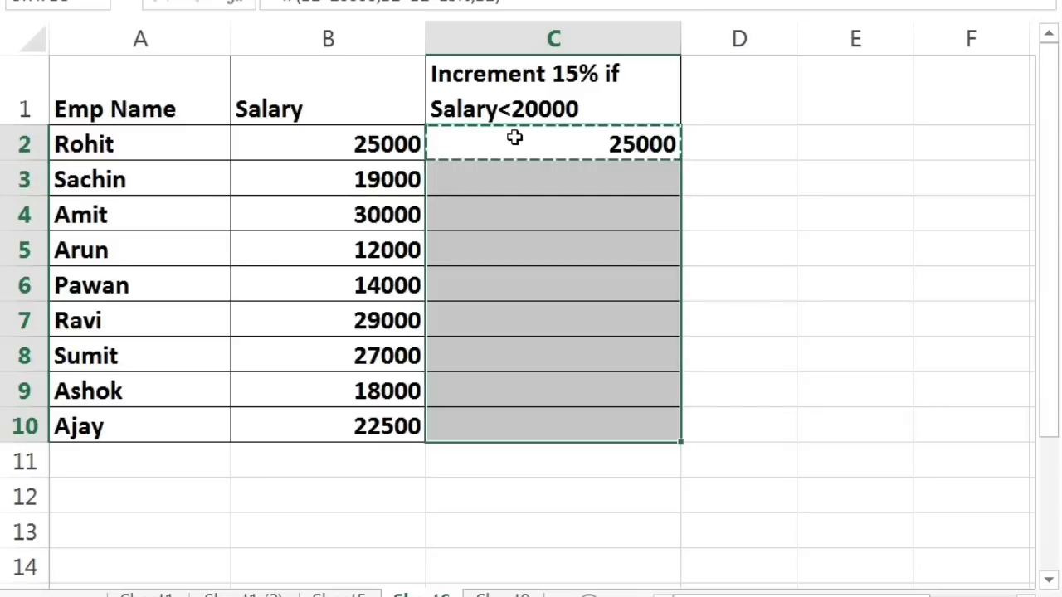
pyautogui.hotkey('ctrl', 'v')
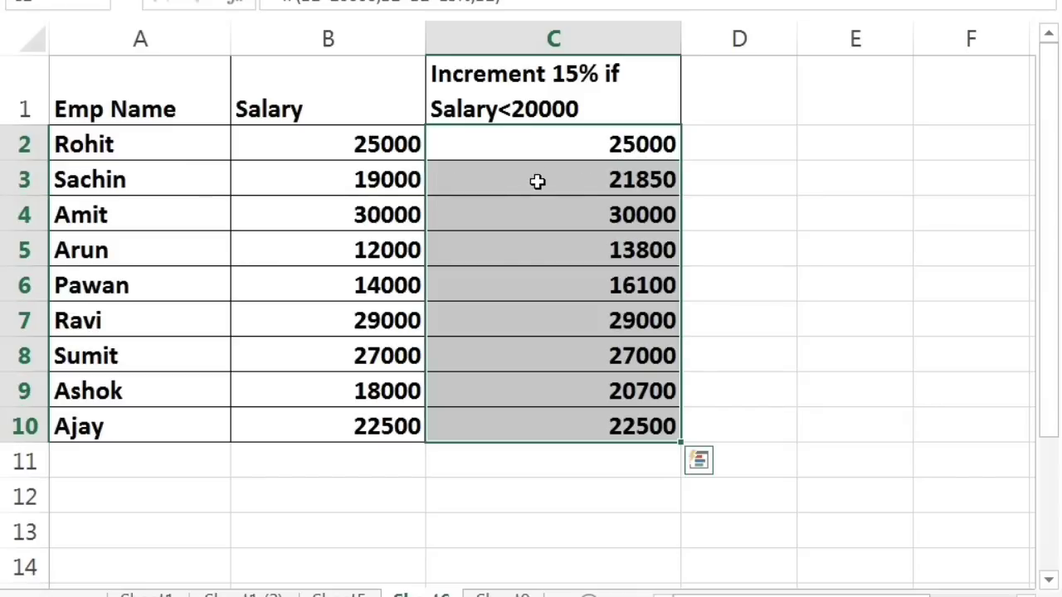
# Step: Compare the increment results in rows 3 and 4 with the original salaries
pyautogui.click(537, 182)
pyautogui.click(318, 189)
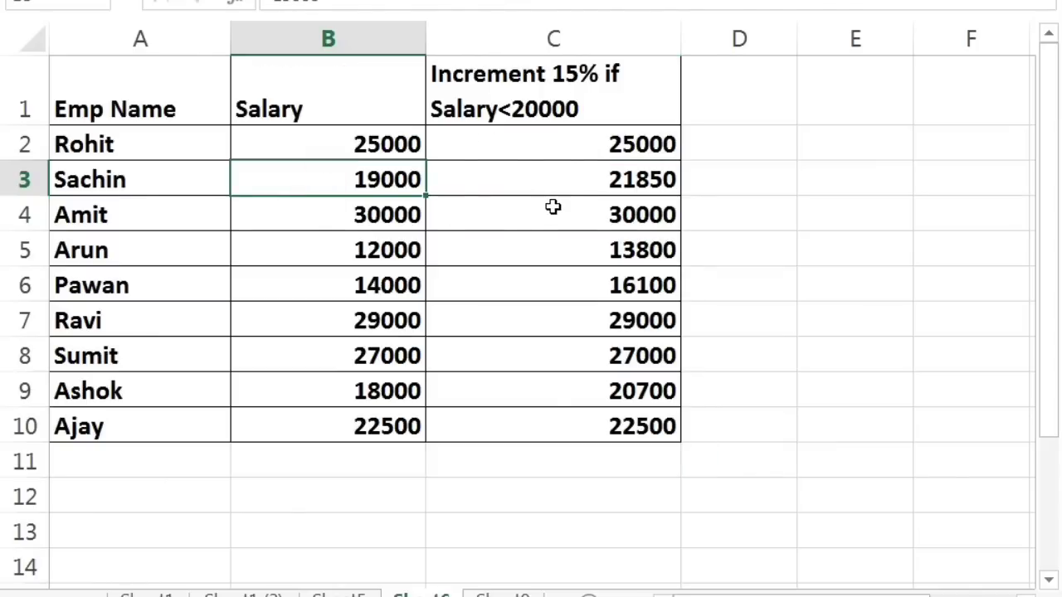
pyautogui.click(581, 177)
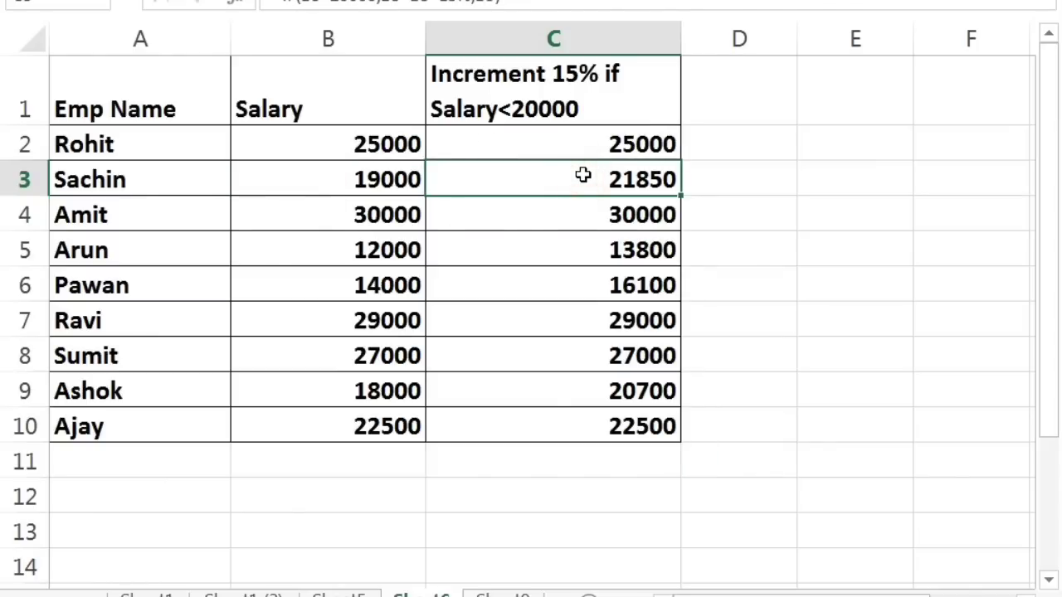
pyautogui.click(397, 222)
pyautogui.click(553, 216)
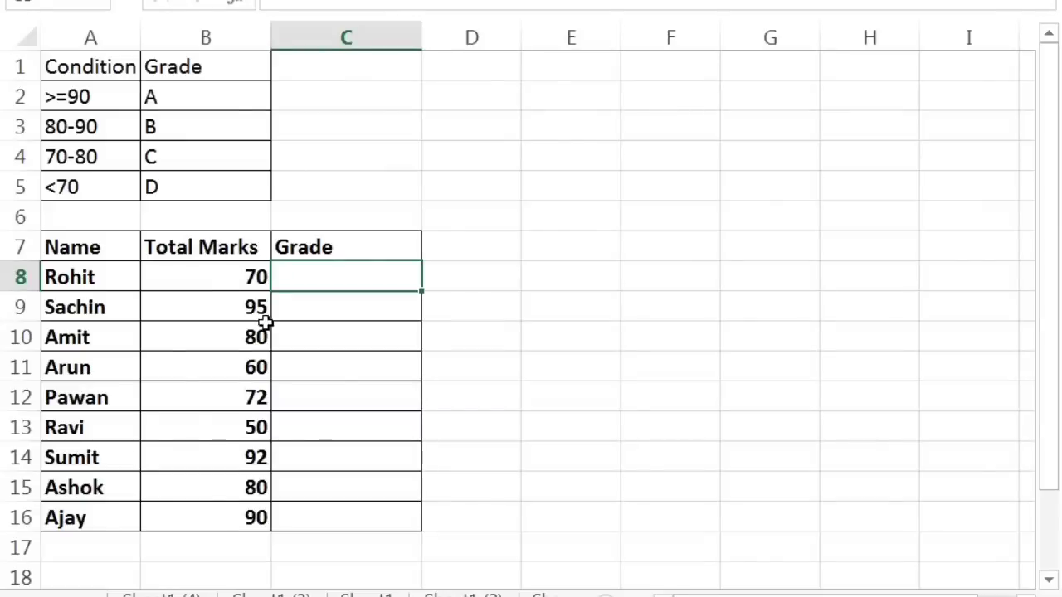
# Step: Begin a grade formula in C8 with IF, testing B8>=90 and returning "A", and start a nested IF as the value if false
pyautogui.click(203, 271)
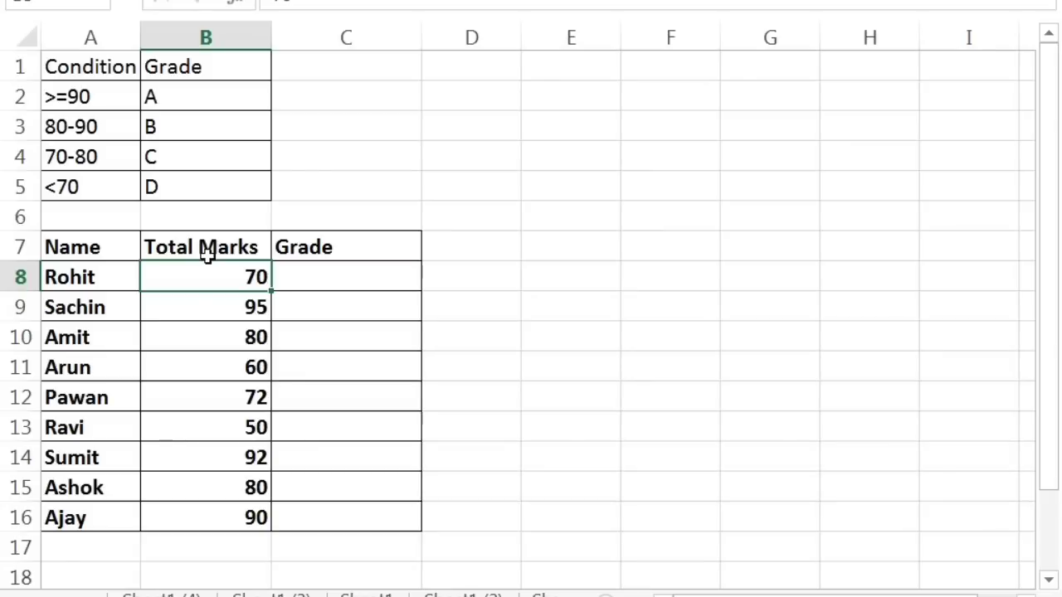
pyautogui.click(302, 287)
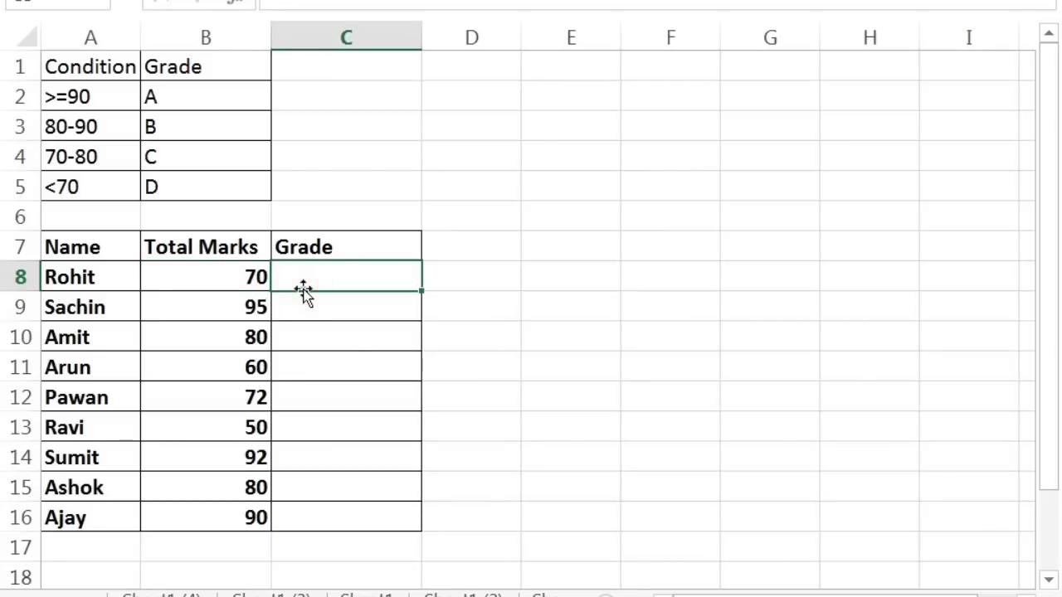
pyautogui.write('=if')
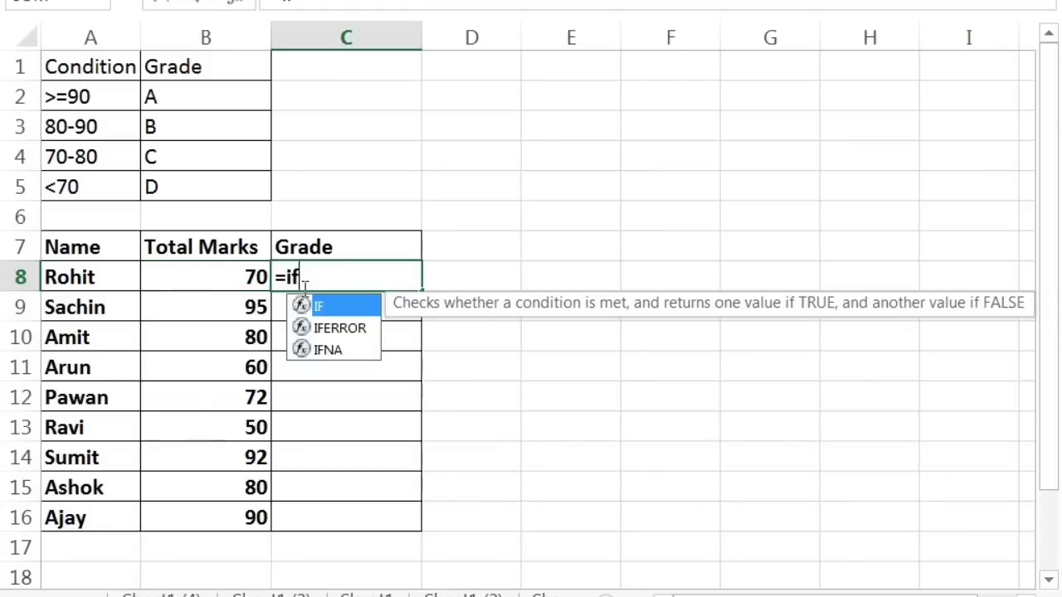
pyautogui.press('Tab')
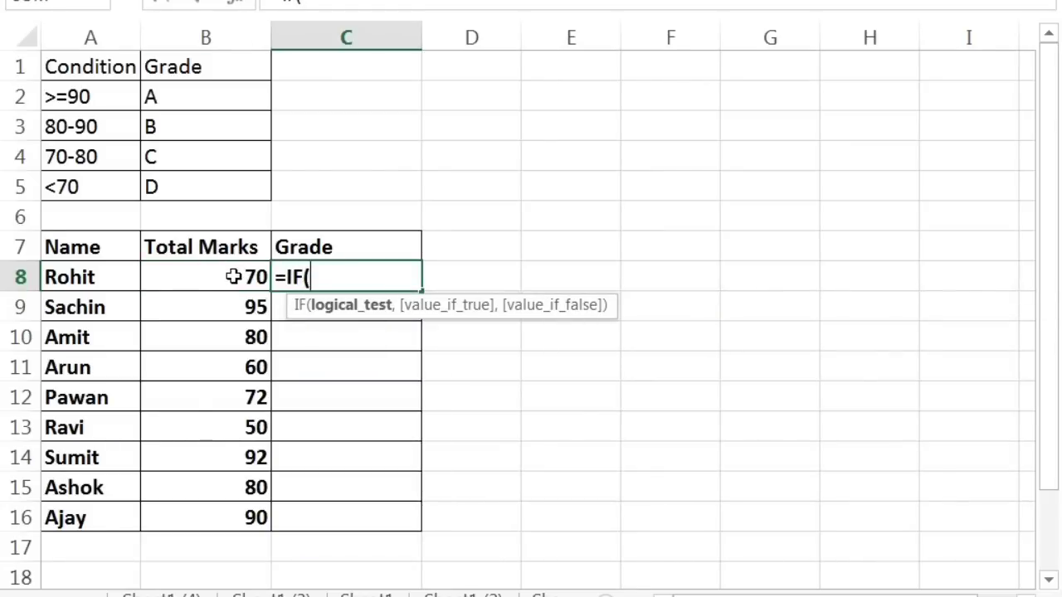
pyautogui.click(221, 278)
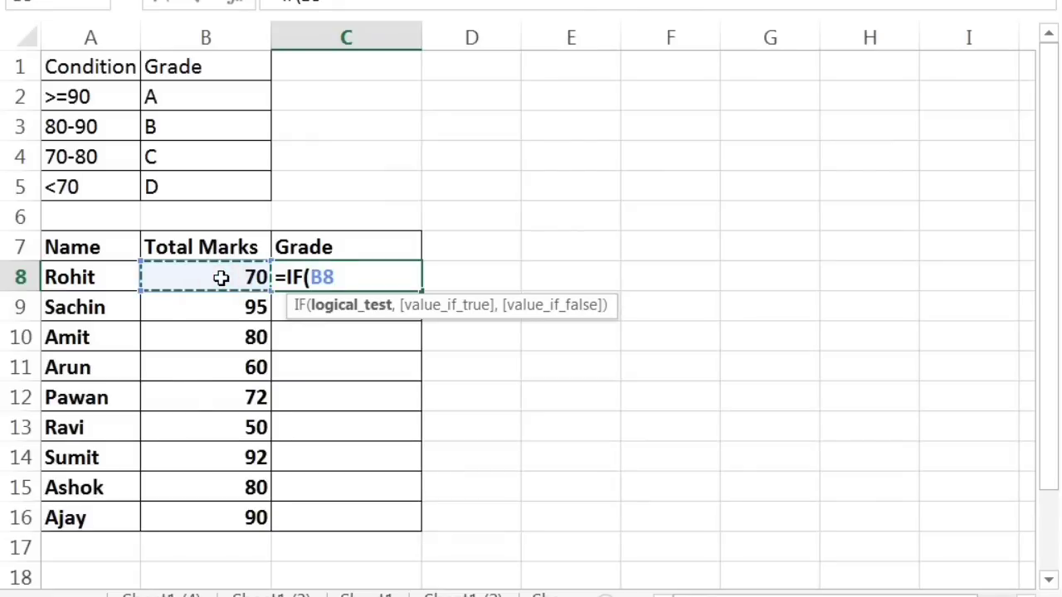
pyautogui.write('>')
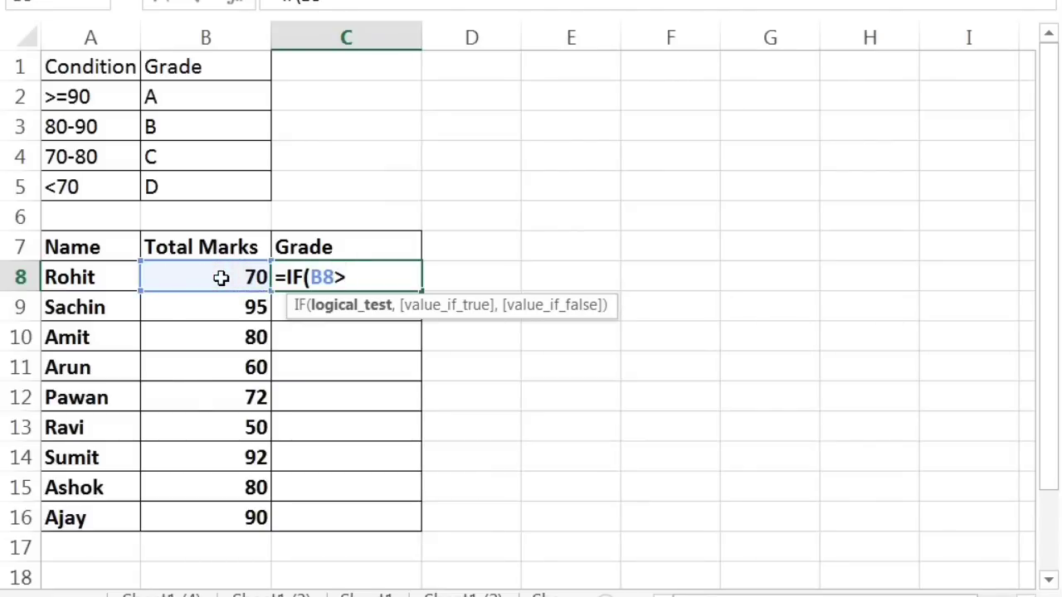
pyautogui.write('=90,"')
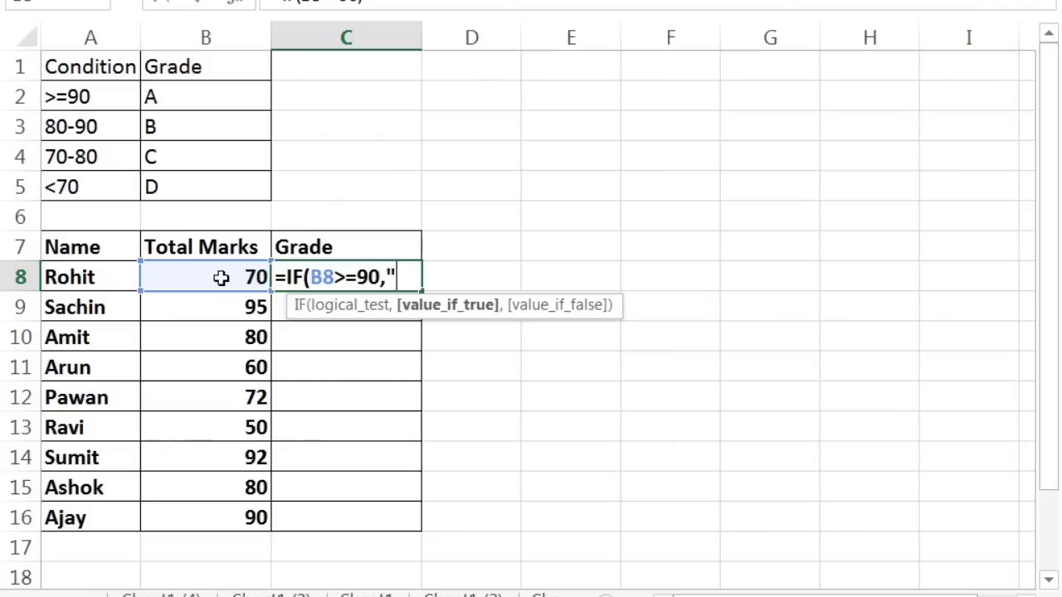
pyautogui.write('A",if')
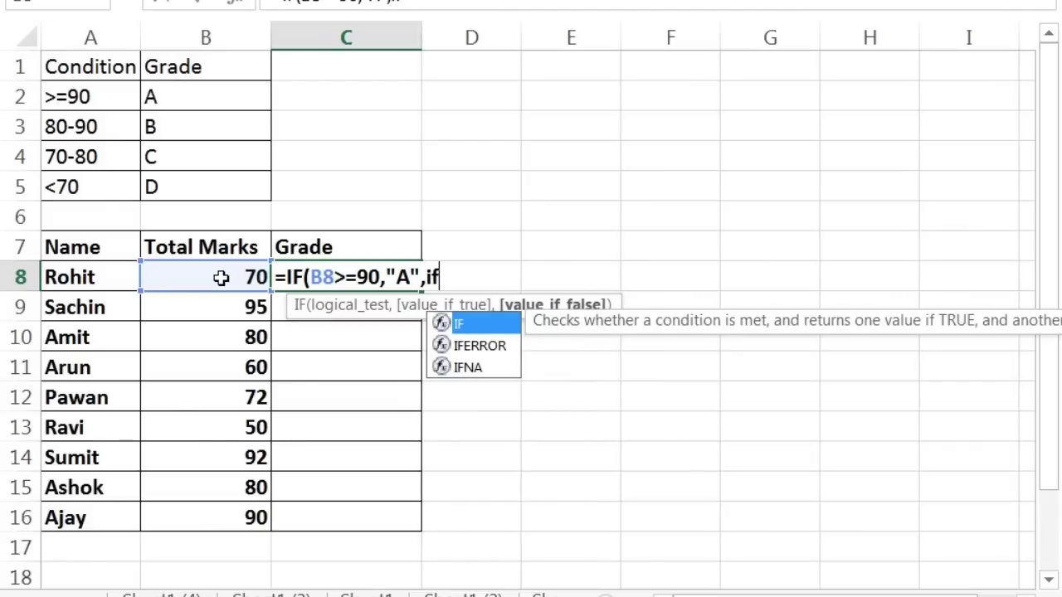
# Step: Give the nested IF the logical test B8>=80 and "B" as its value if true
pyautogui.press('Tab')
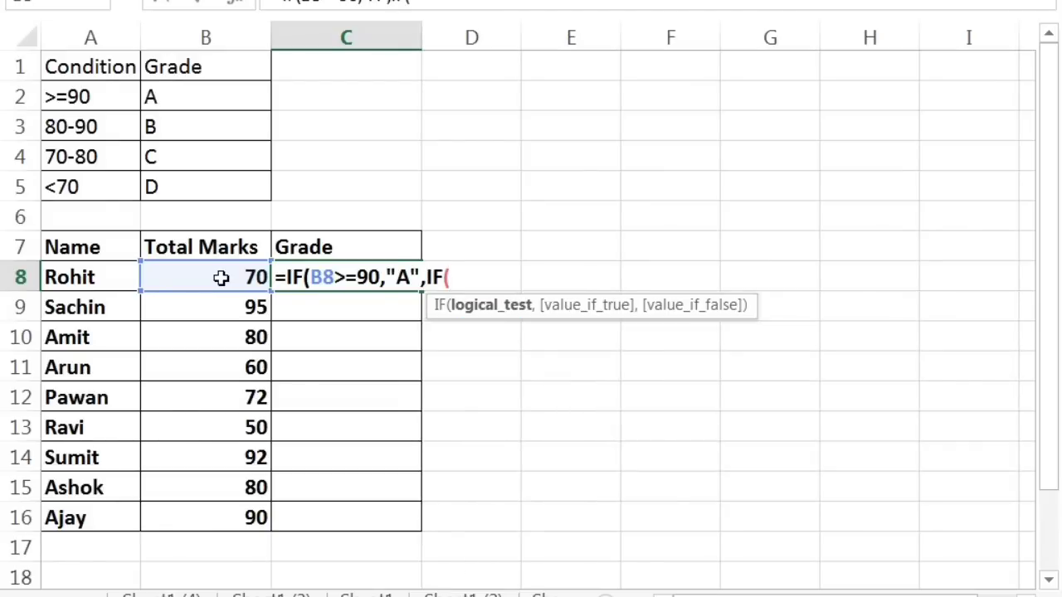
pyautogui.click(221, 278)
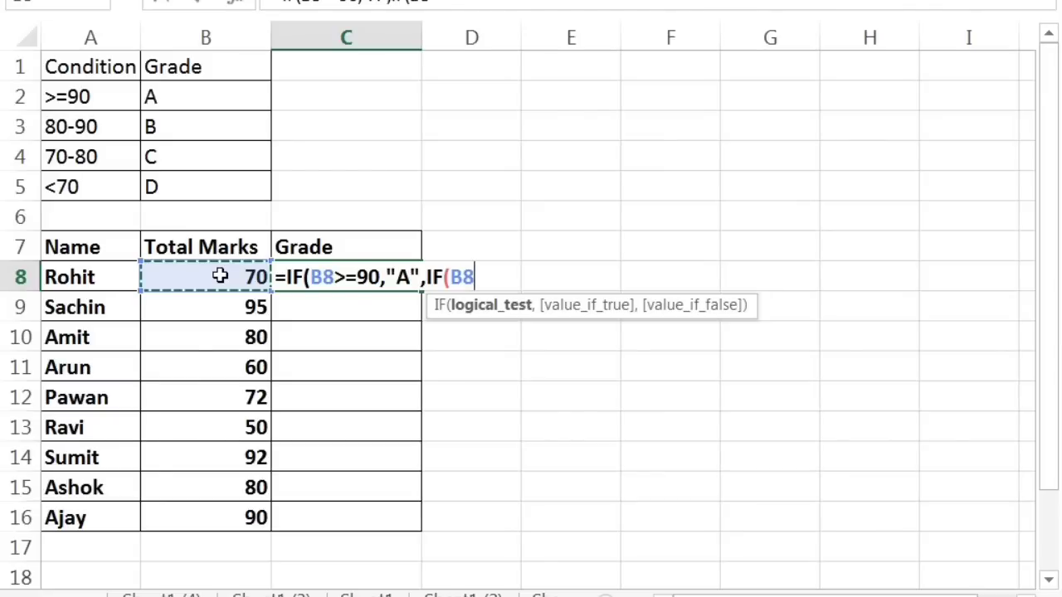
pyautogui.write('>')
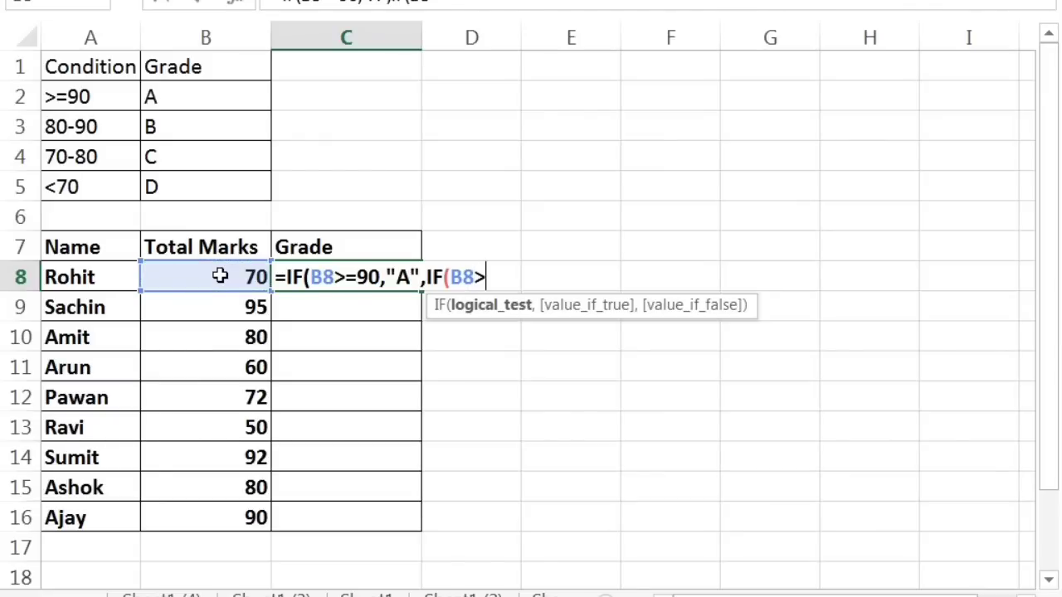
pyautogui.write('=80,"')
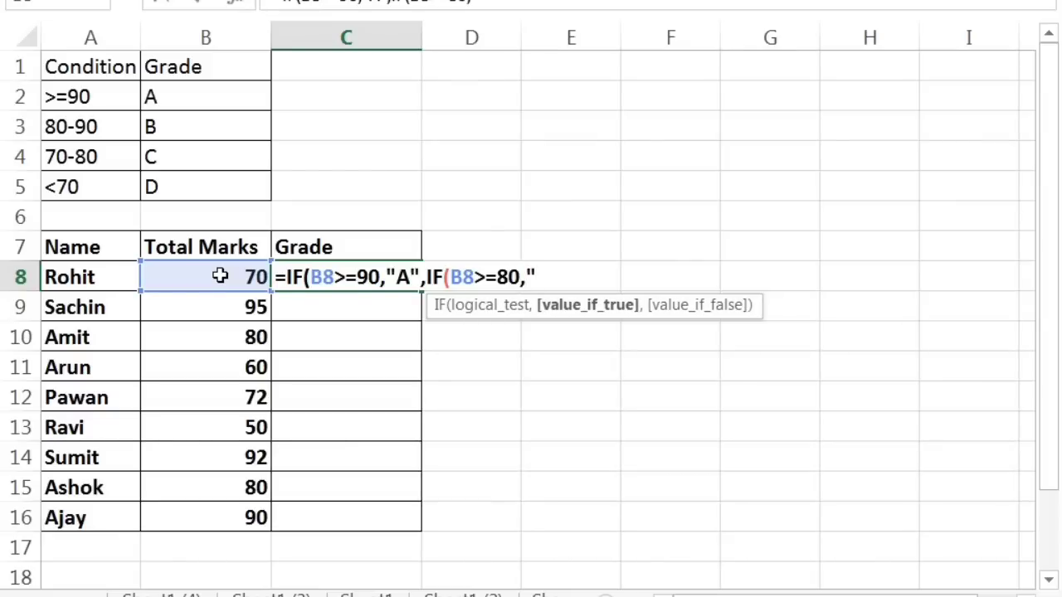
pyautogui.write('B",')
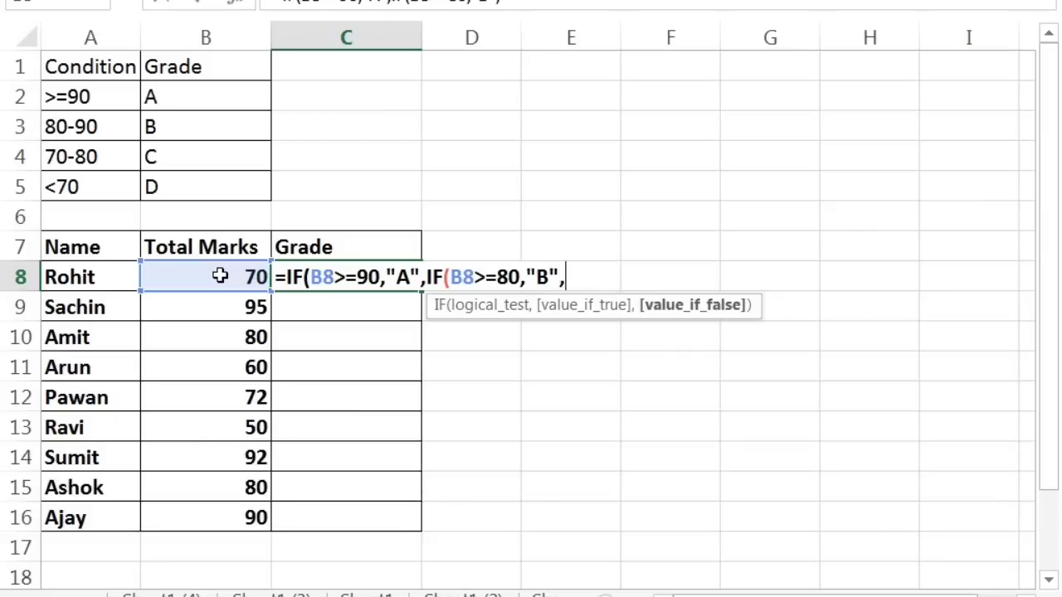
# Step: Complete the grade formula with a third nested IF testing B8>=70, returning "C" if true and "D" if false, and enter it
pyautogui.write('if')
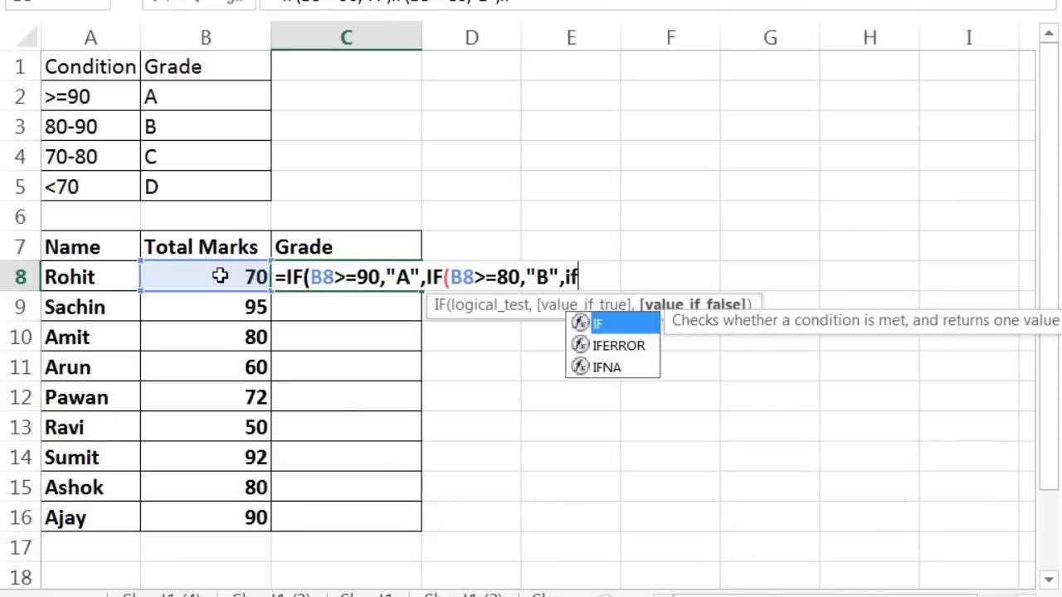
pyautogui.press('Tab')
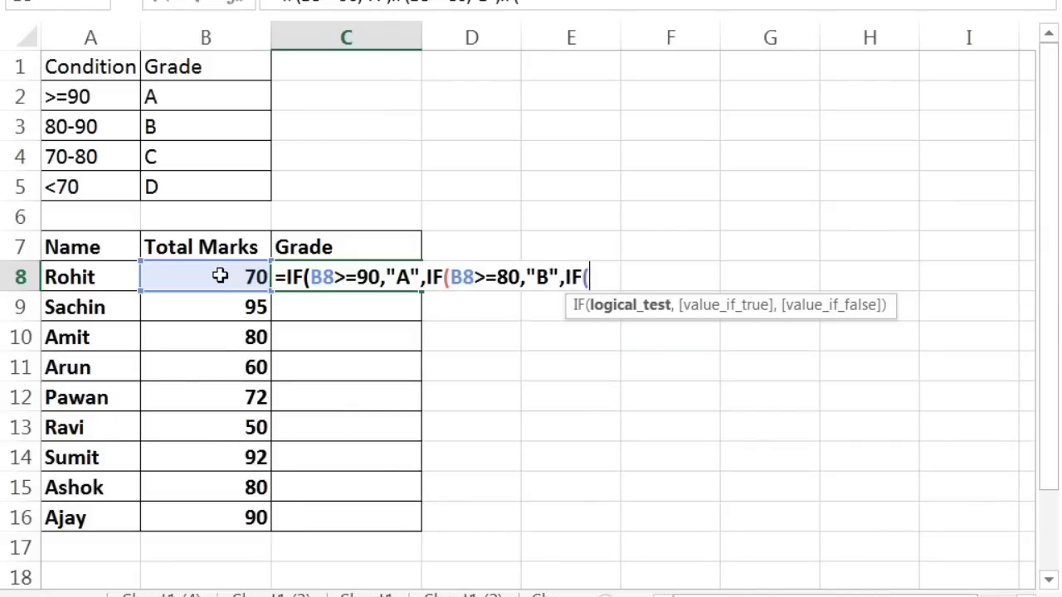
pyautogui.click(206, 277)
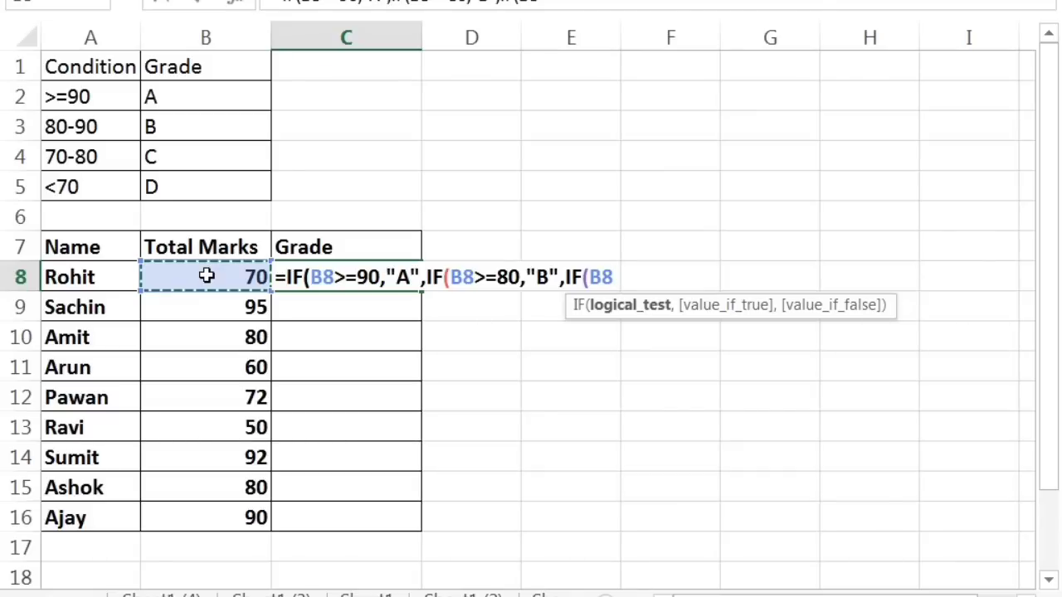
pyautogui.write('>=')
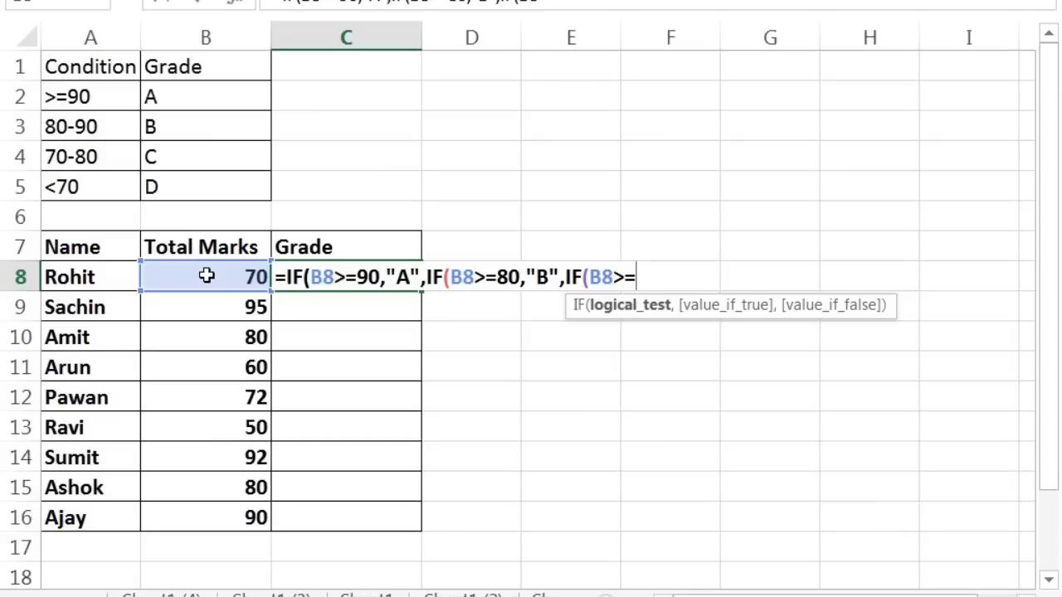
pyautogui.write('70,"')
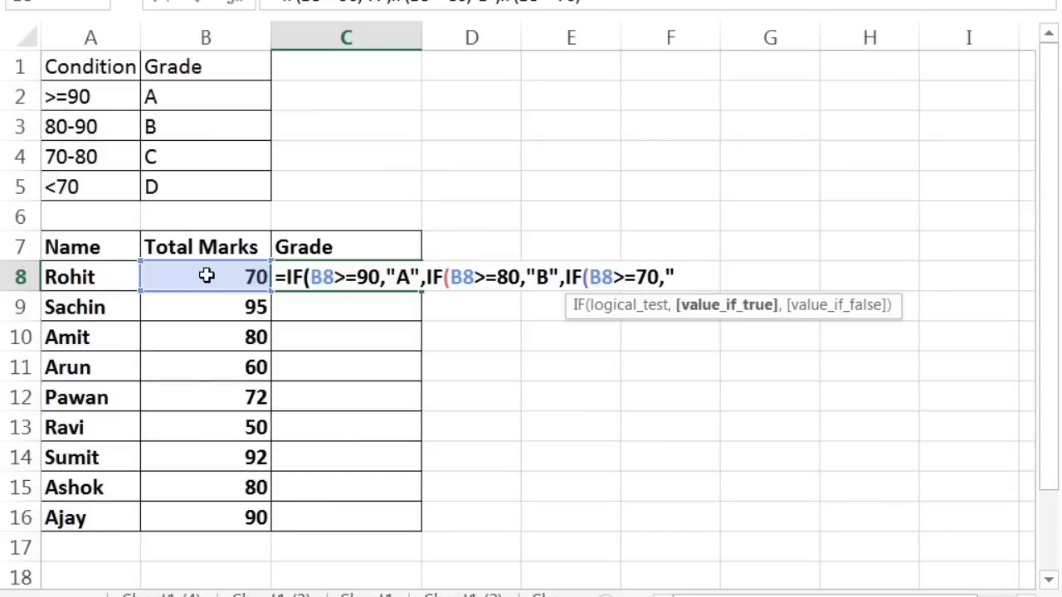
pyautogui.write('c')
pyautogui.press('BackSpace')
pyautogui.write('C",')
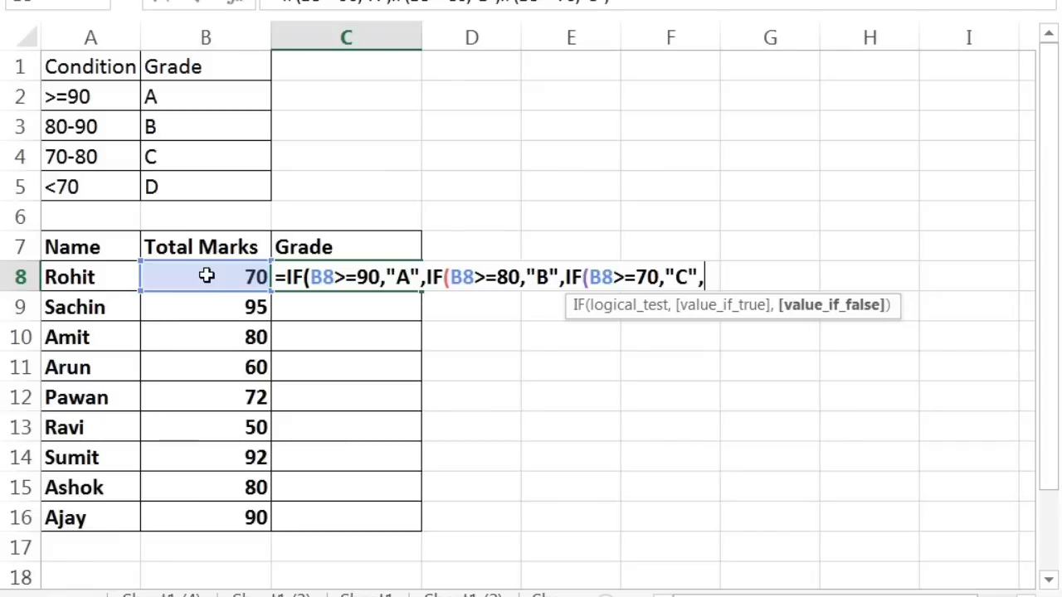
pyautogui.write('"D")))')
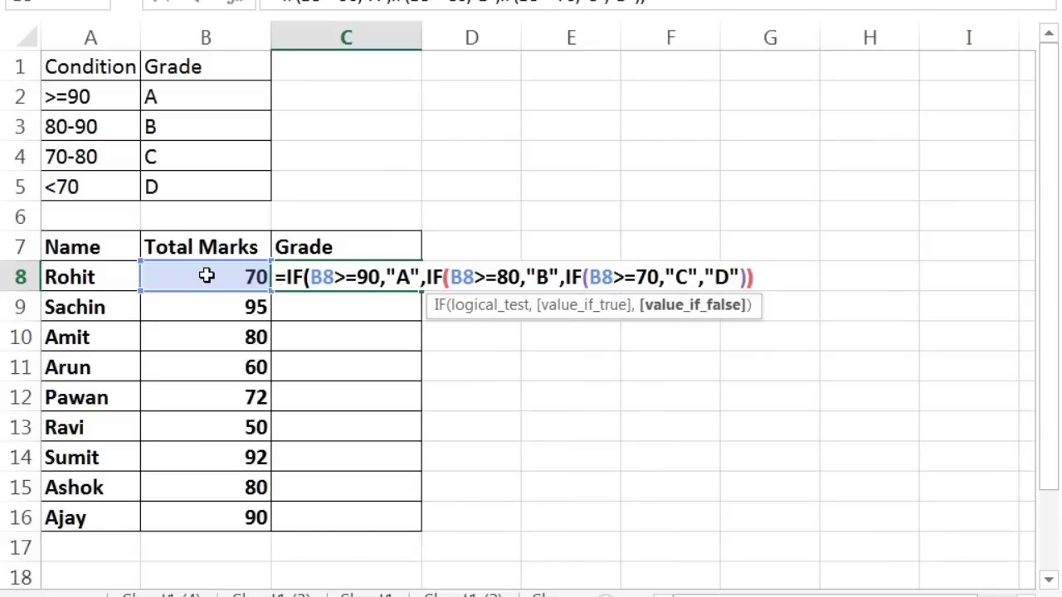
pyautogui.press('Return')
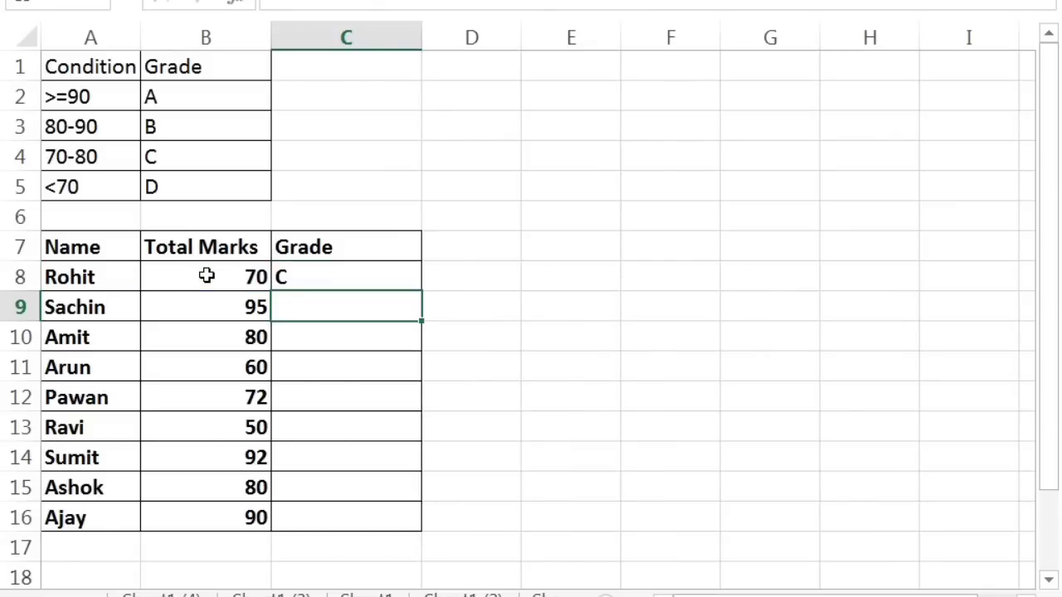
# Step: Copy the grade formula from C8 down through C16
pyautogui.click(297, 278)
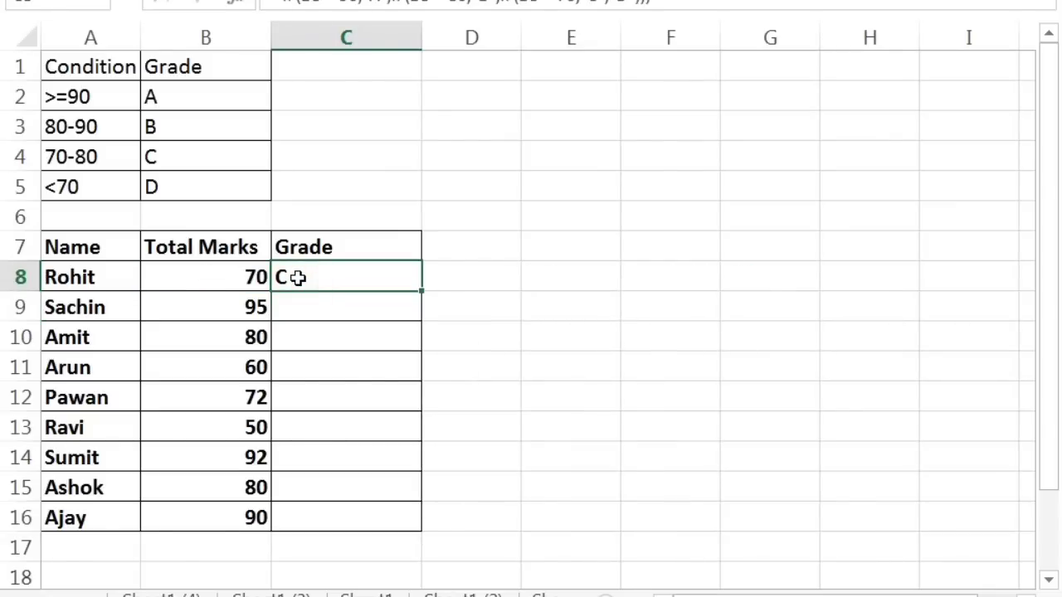
pyautogui.hotkey('ctrl', 'c')
pyautogui.hotkey('shift', 'Down')
pyautogui.hotkey('shift', 'Down')
pyautogui.hotkey('shift', 'Down')
pyautogui.hotkey('shift', 'Down')
pyautogui.hotkey('shift', 'Down')
pyautogui.hotkey('shift', 'Down')
pyautogui.hotkey('shift', 'Down')
pyautogui.hotkey('shift', 'Down')
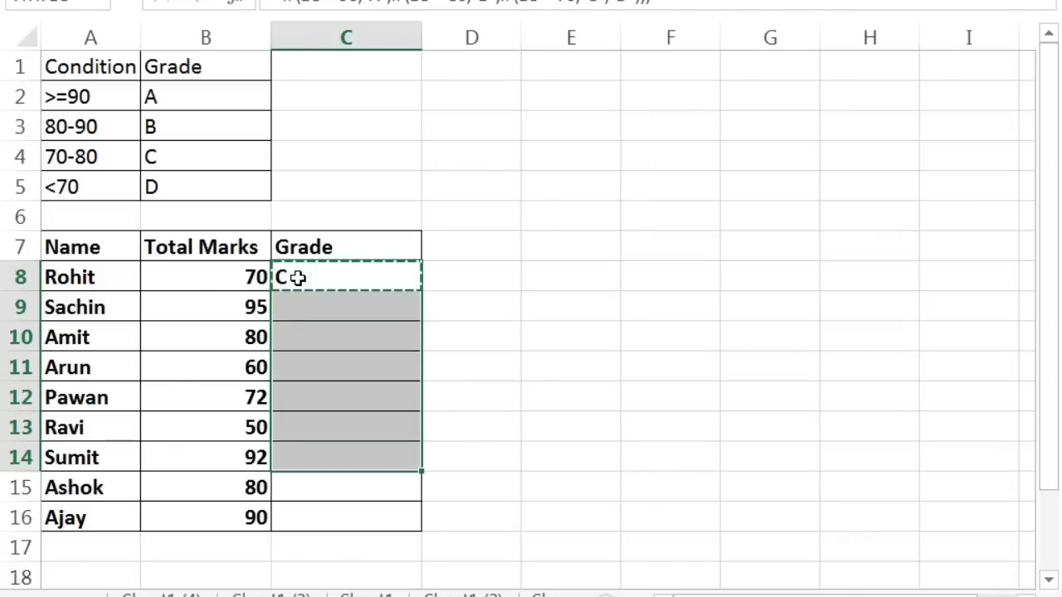
pyautogui.hotkey('ctrl', 'v')
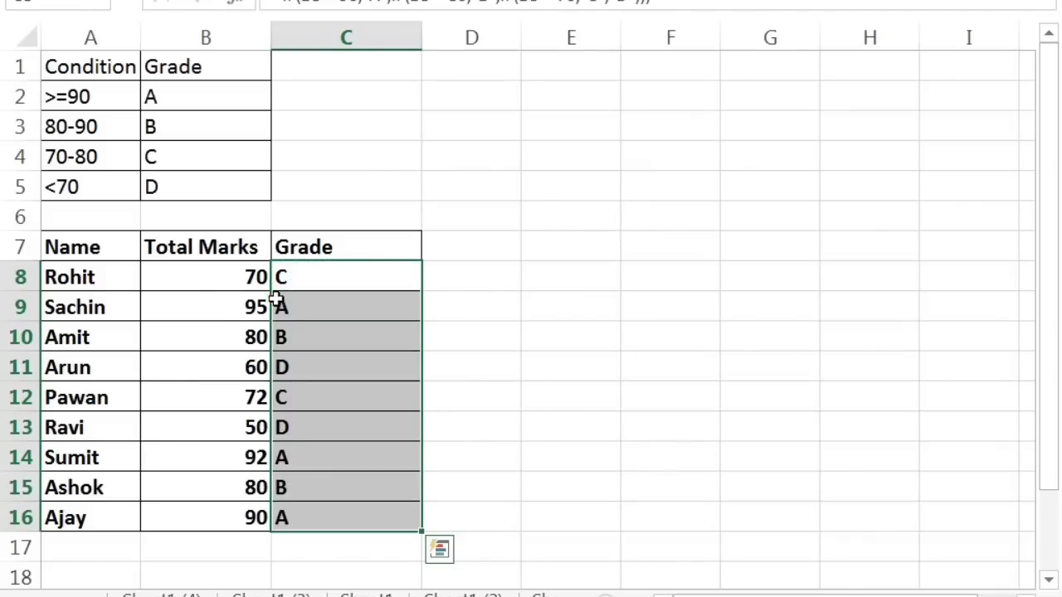
# Step: Check the grades in the Grade column against the total marks, including rows 8, 9 and 12
pyautogui.click(239, 307)
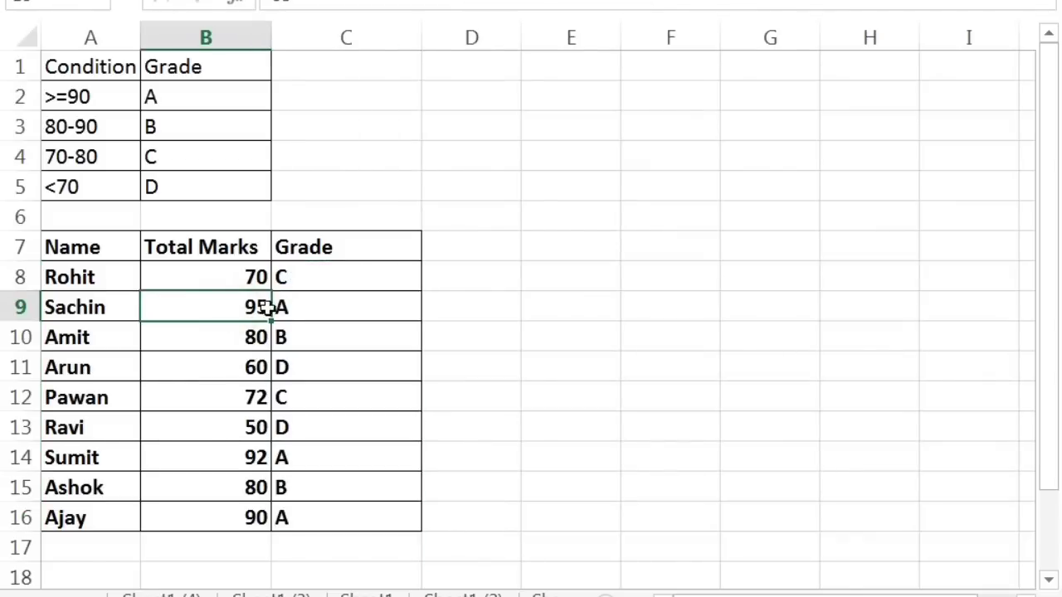
pyautogui.click(296, 307)
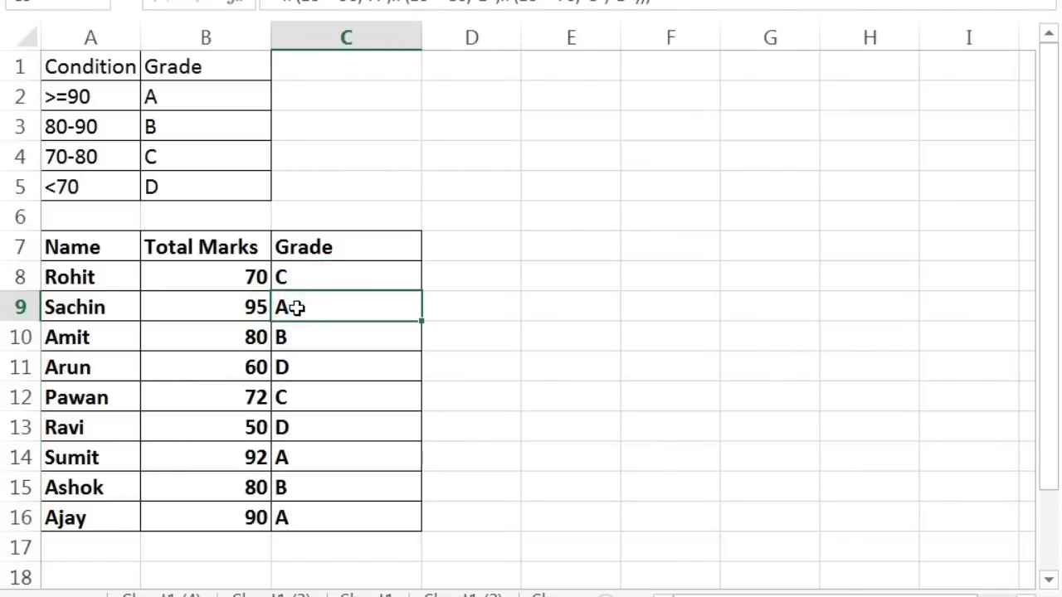
pyautogui.click(241, 398)
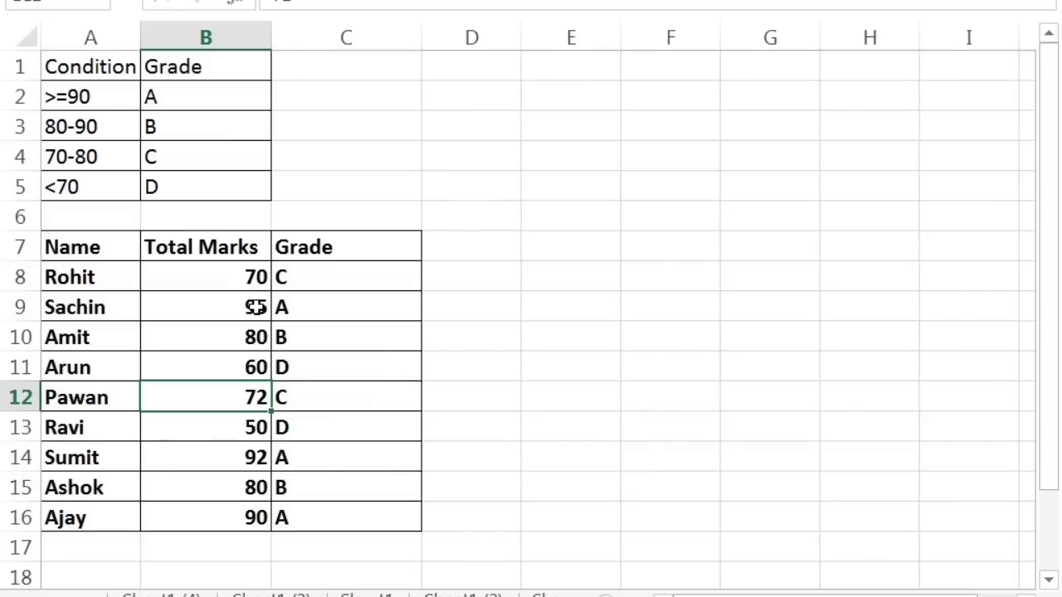
pyautogui.click(311, 280)
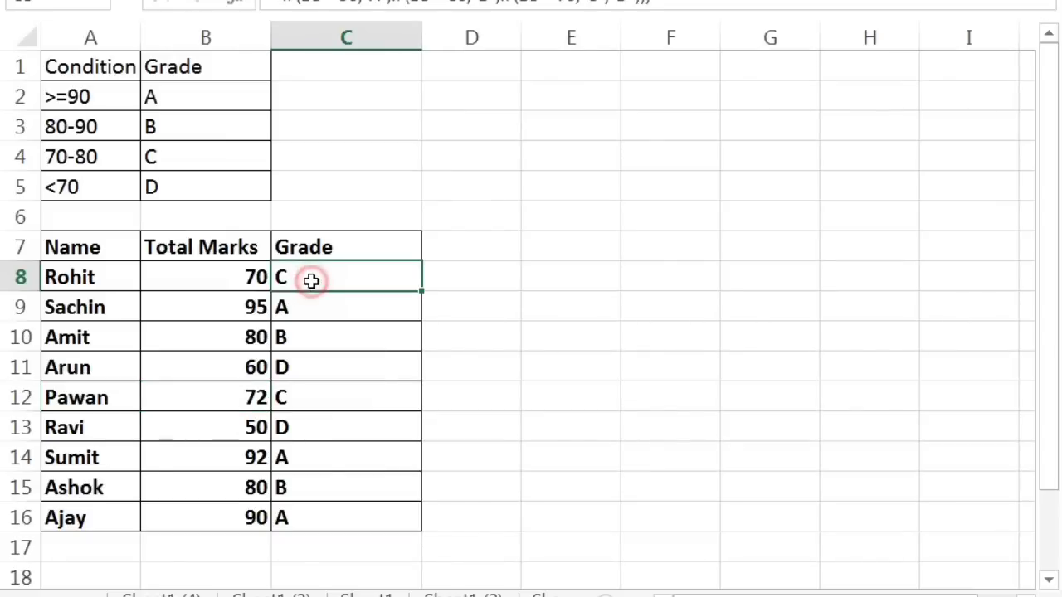